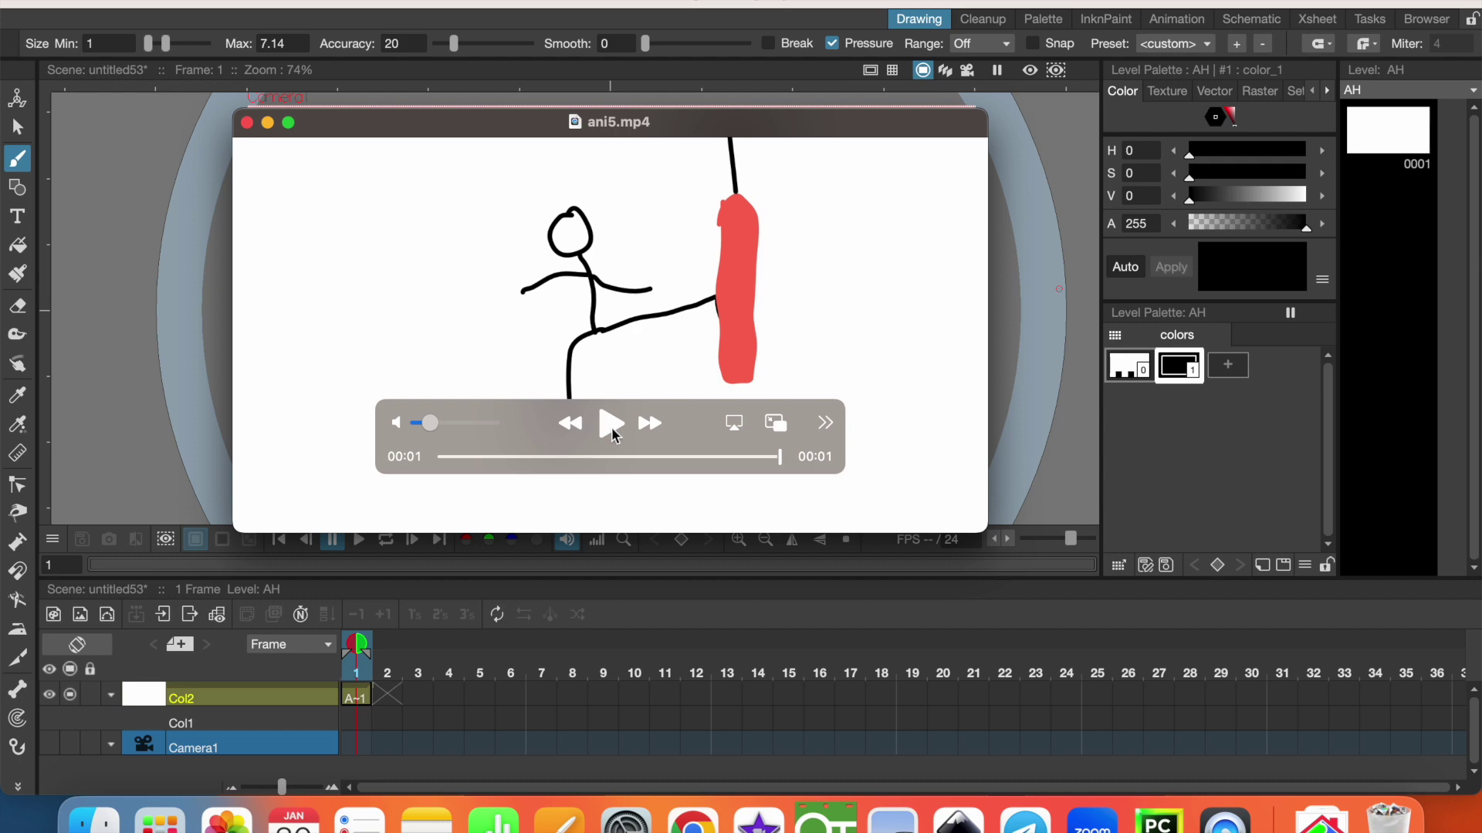
Replay the finished ani5.mp4 kick clip twice in the preview window.
click(611, 426)
click(610, 426)
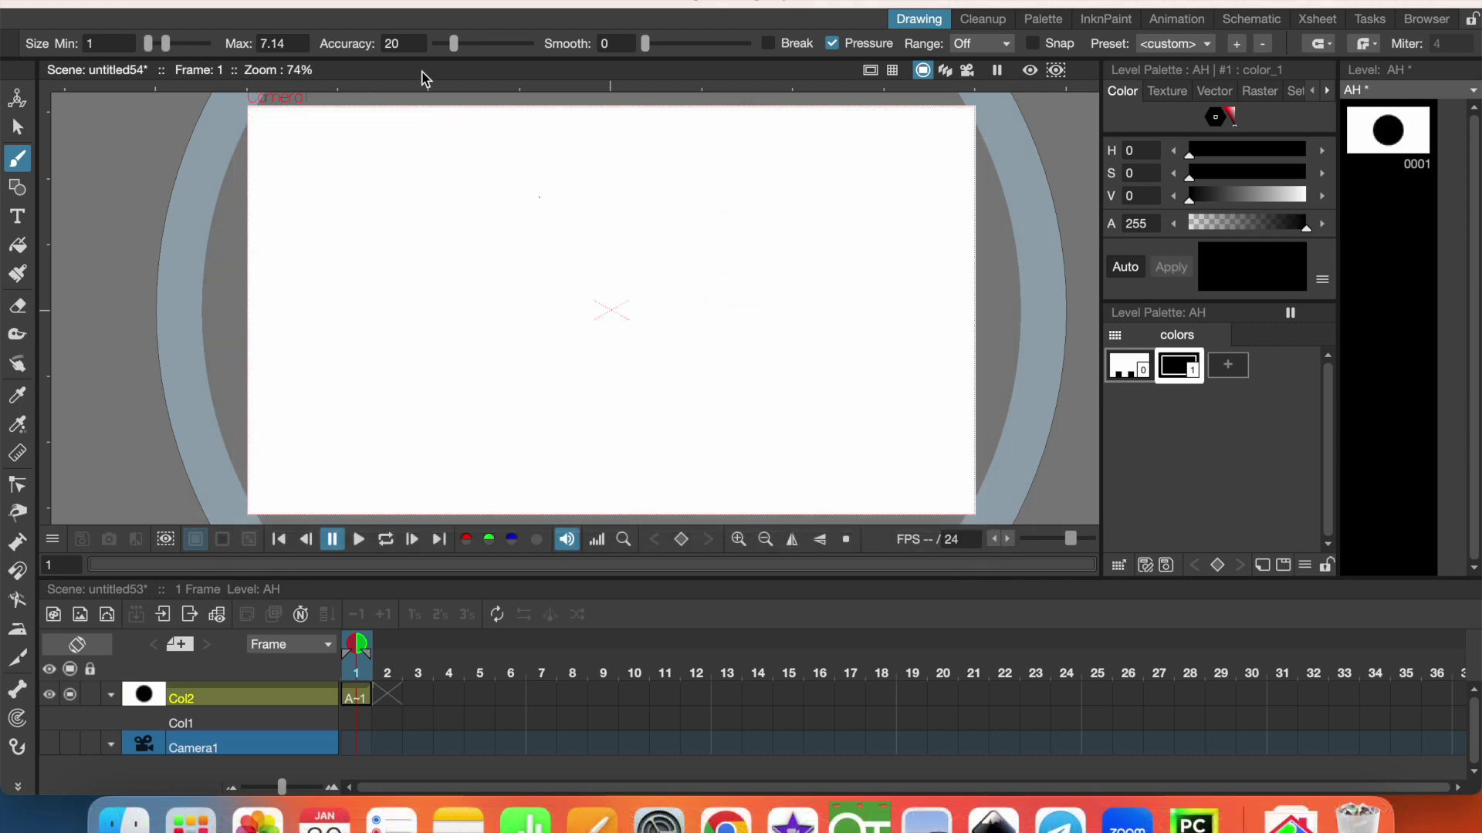
Create raster level E and draw a thin test circle on it.
click(401, 4)
mouse_move(390, 2)
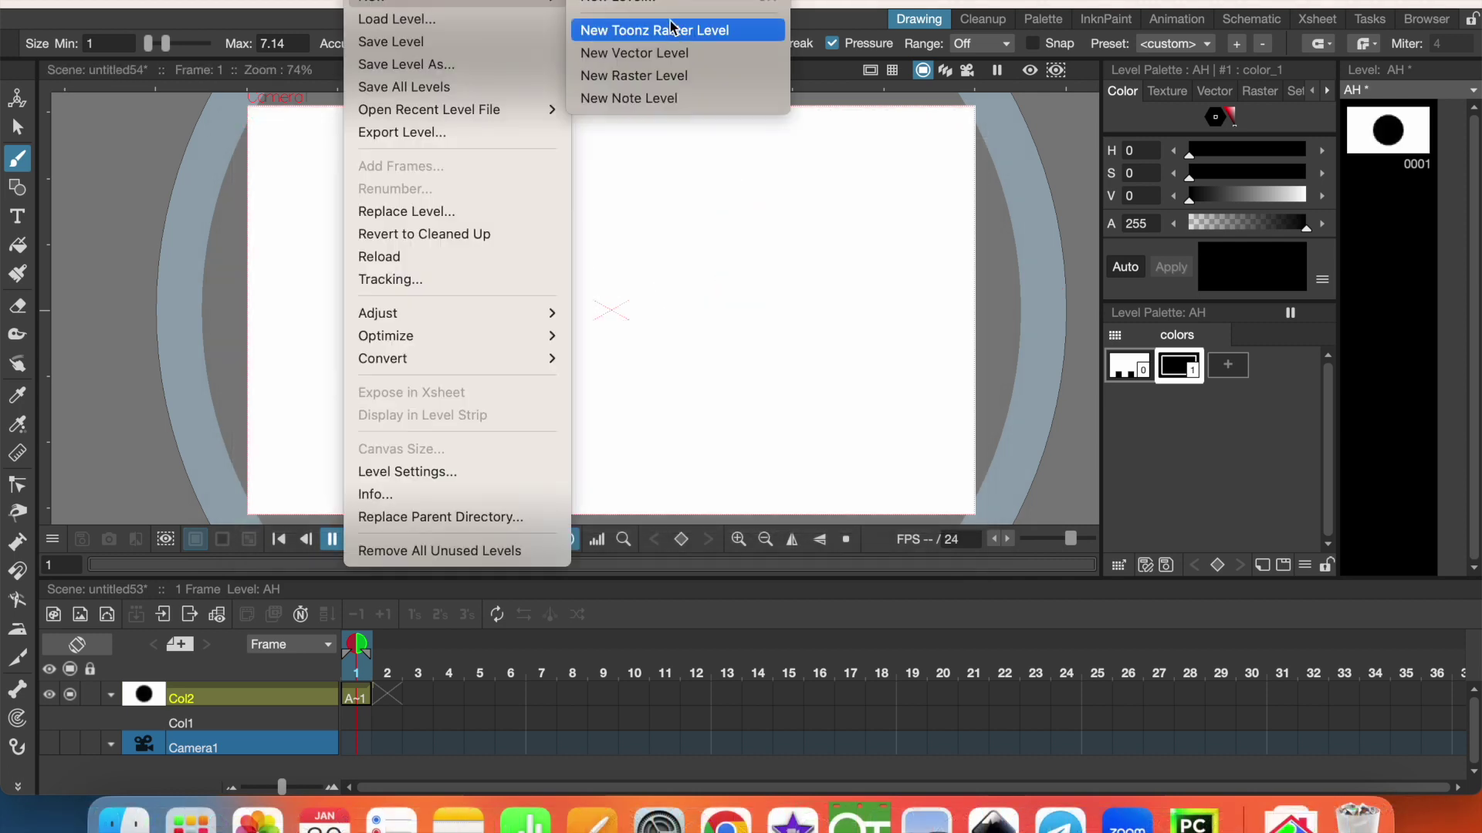
click(633, 75)
click(775, 661)
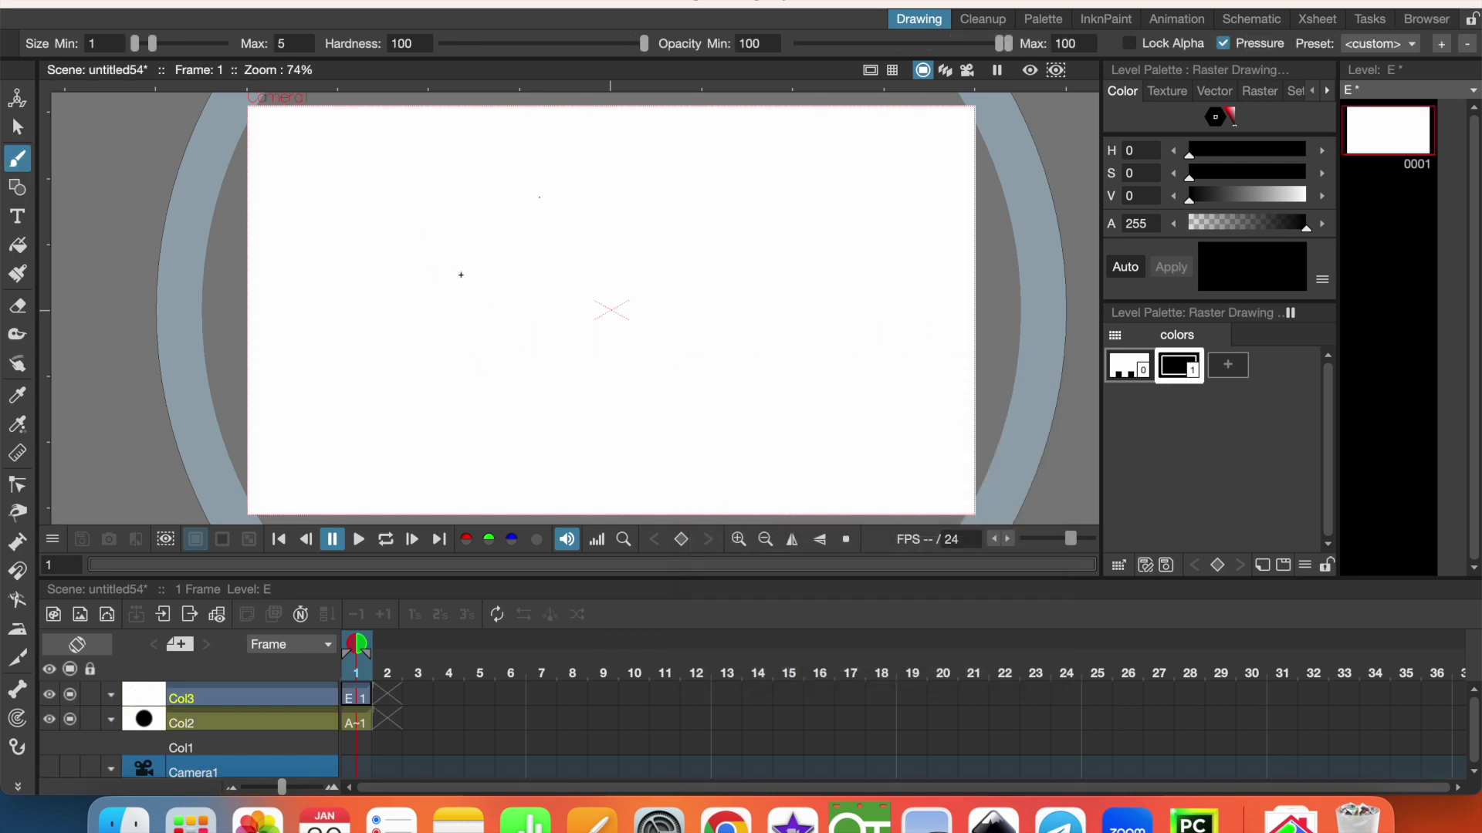
mouse_move(473, 307)
mouse_down()
mouse_move(468, 254)
mouse_move(545, 251)
mouse_move(481, 300)
mouse_up()
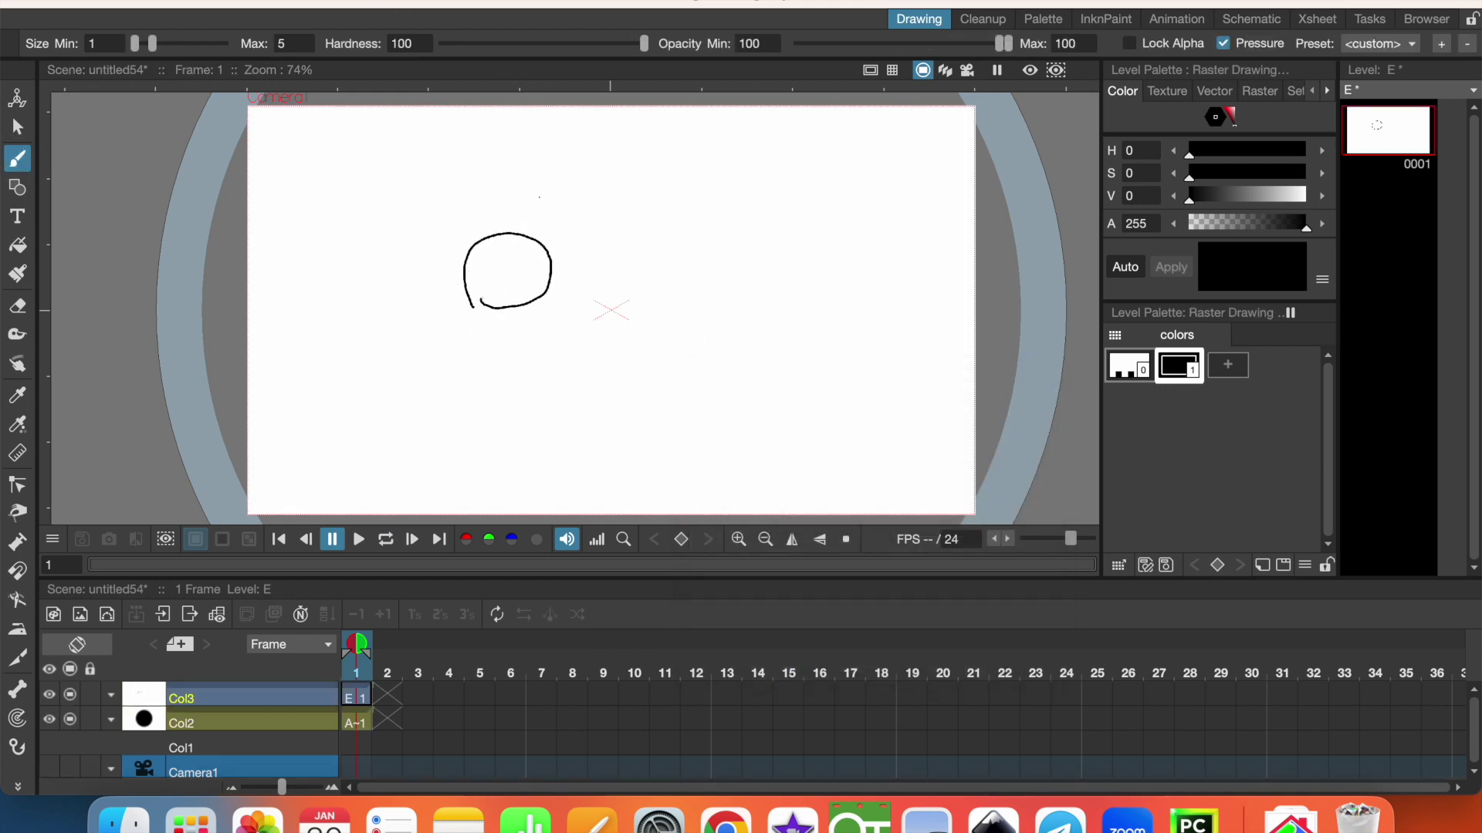
Create vector level AI and draw a bold test oval beside the circle.
click(384, 4)
mouse_move(387, 3)
click(675, 54)
click(776, 629)
mouse_move(617, 312)
mouse_down()
mouse_move(602, 307)
mouse_move(628, 242)
mouse_move(630, 300)
mouse_move(608, 311)
mouse_up()
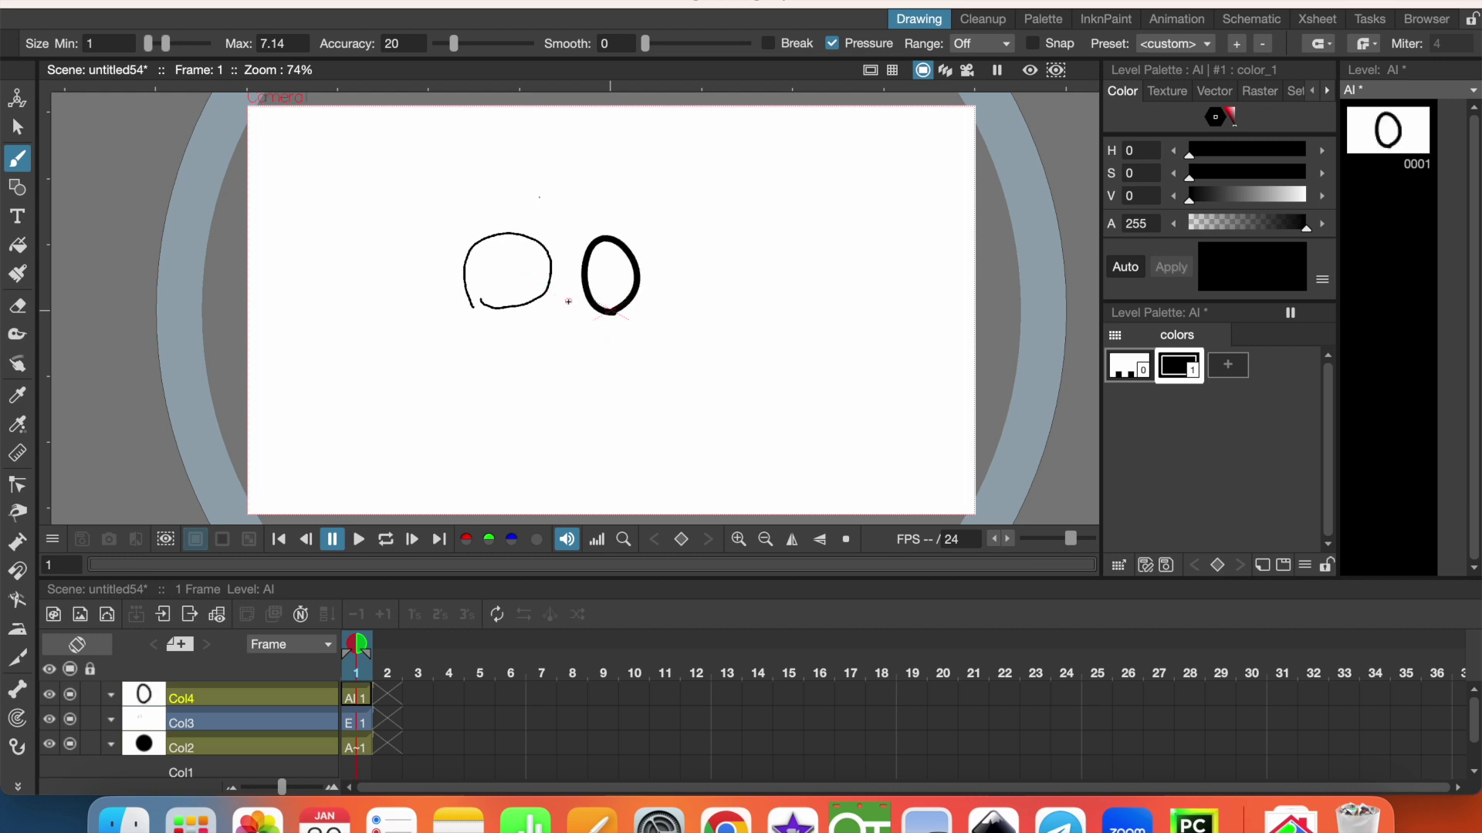
Zoom in to compare the raster and vector strokes, zoom back out, then start a new scene.
scroll(568, 302, up, 10)
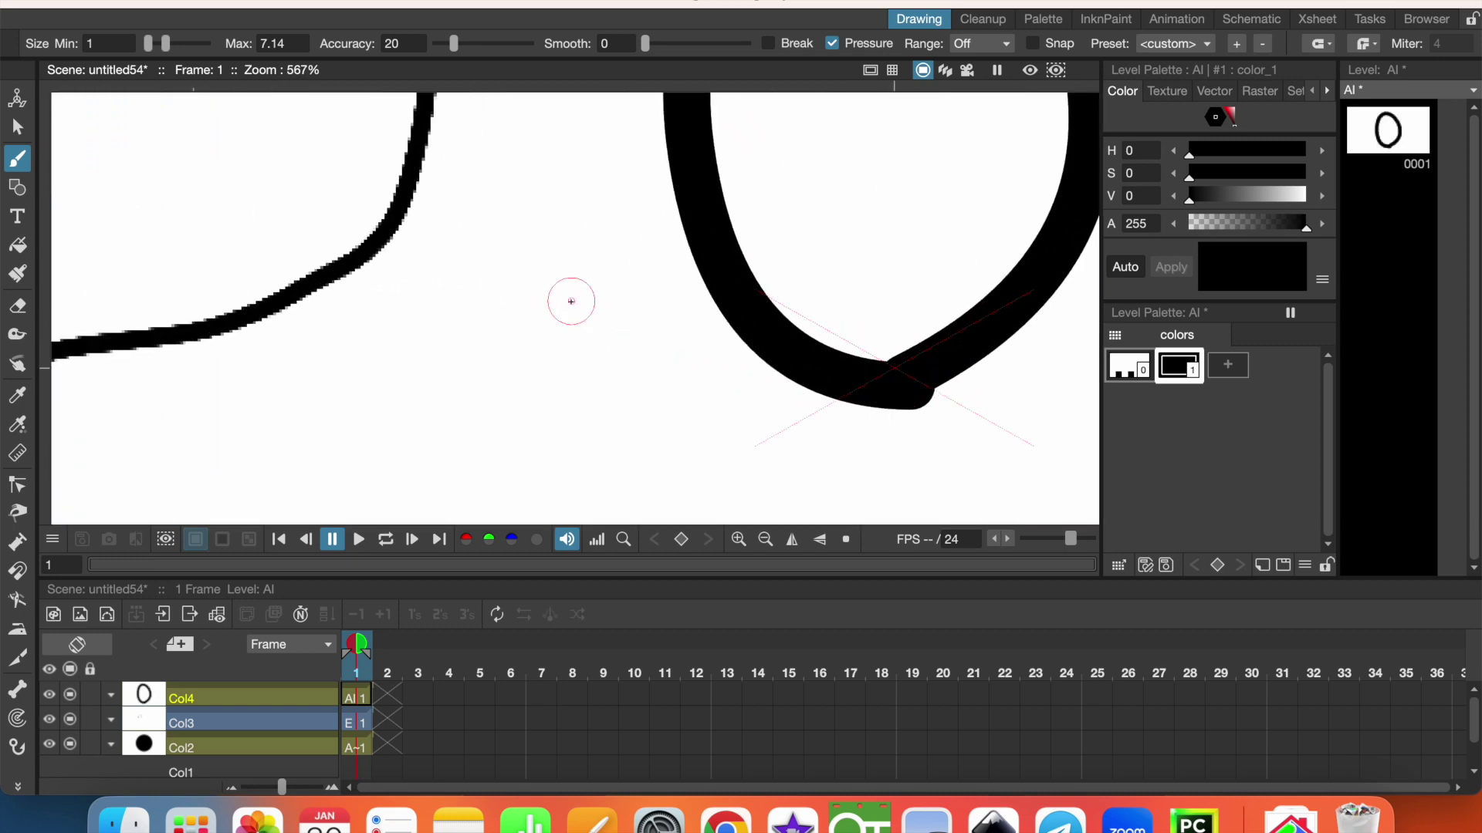
scroll(571, 302, up, 2)
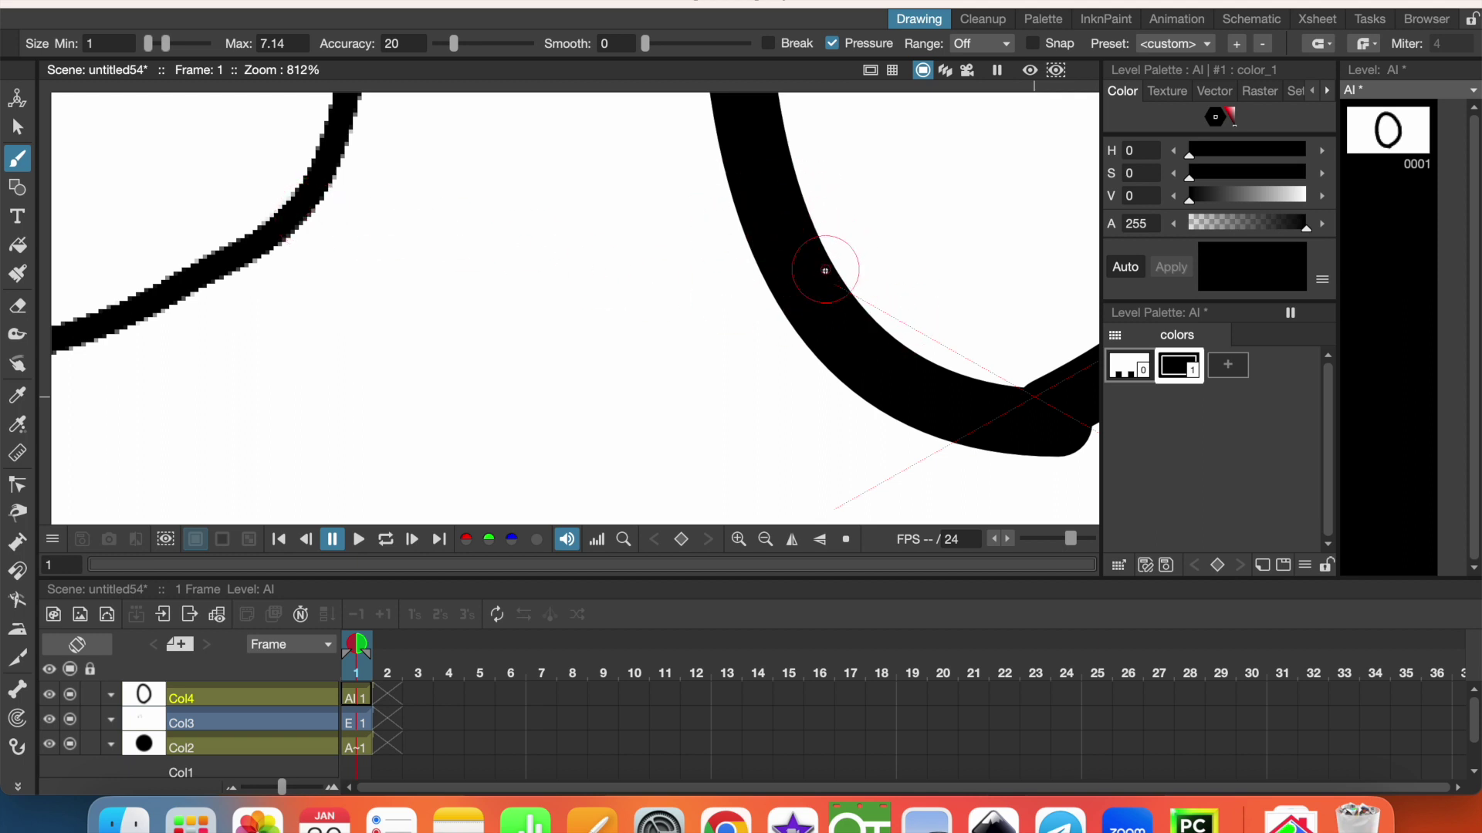
scroll(824, 272, down, 10)
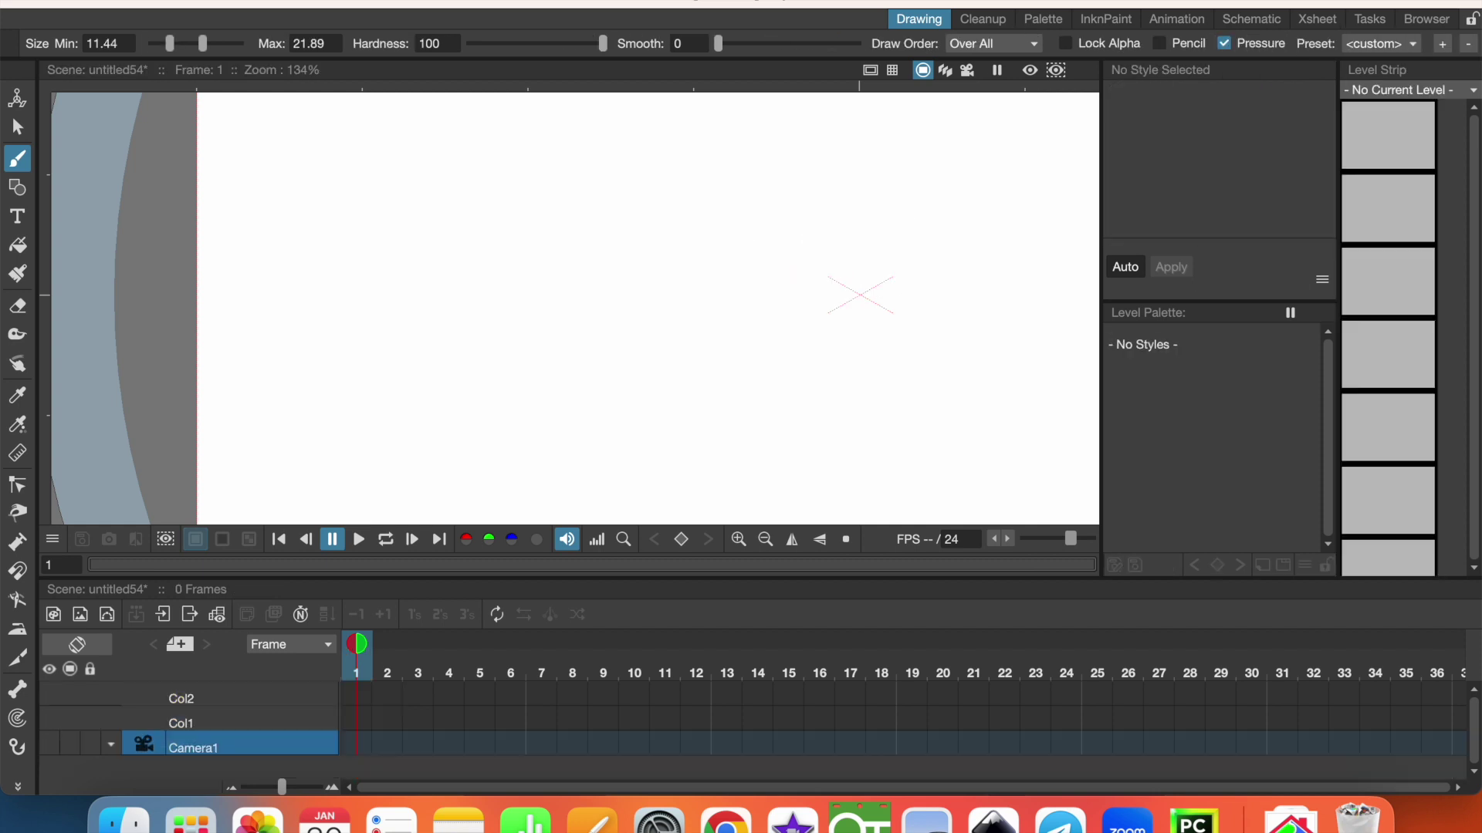
click(154, 3)
Start a new scene discarding unsaved changes, and create a new vector level.
click(193, 7)
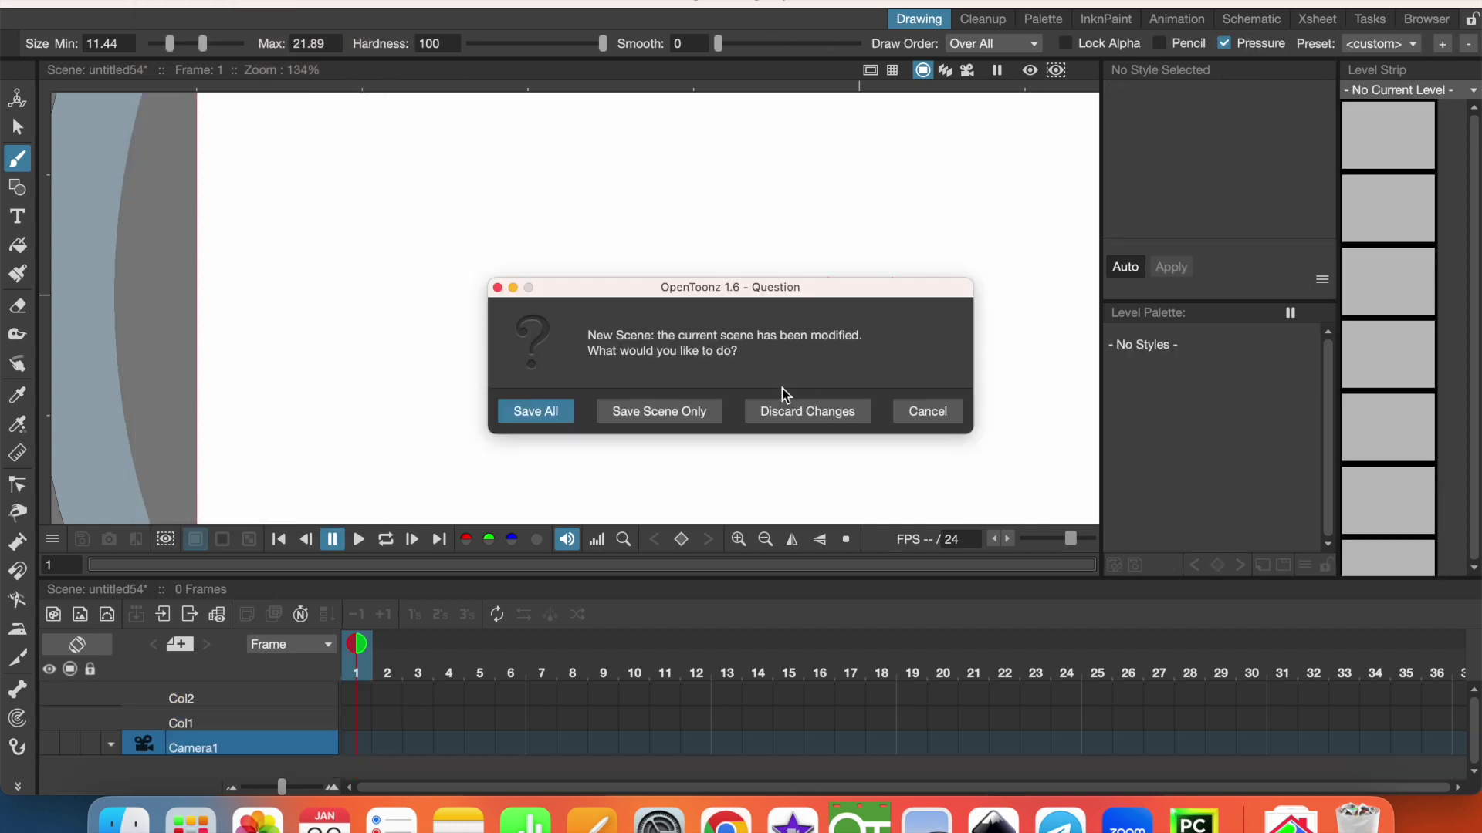
click(789, 409)
click(362, 3)
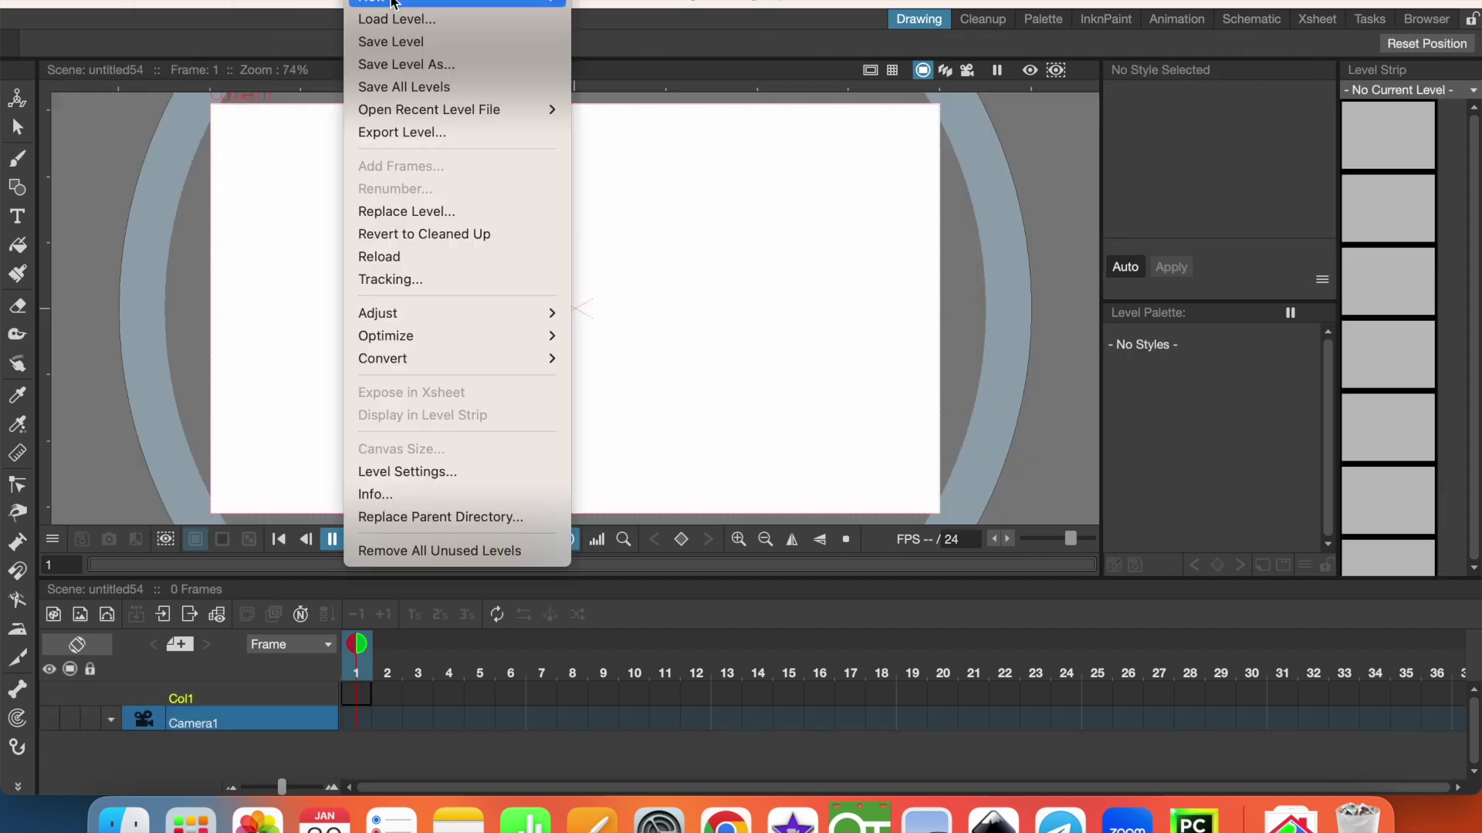
mouse_move(540, 3)
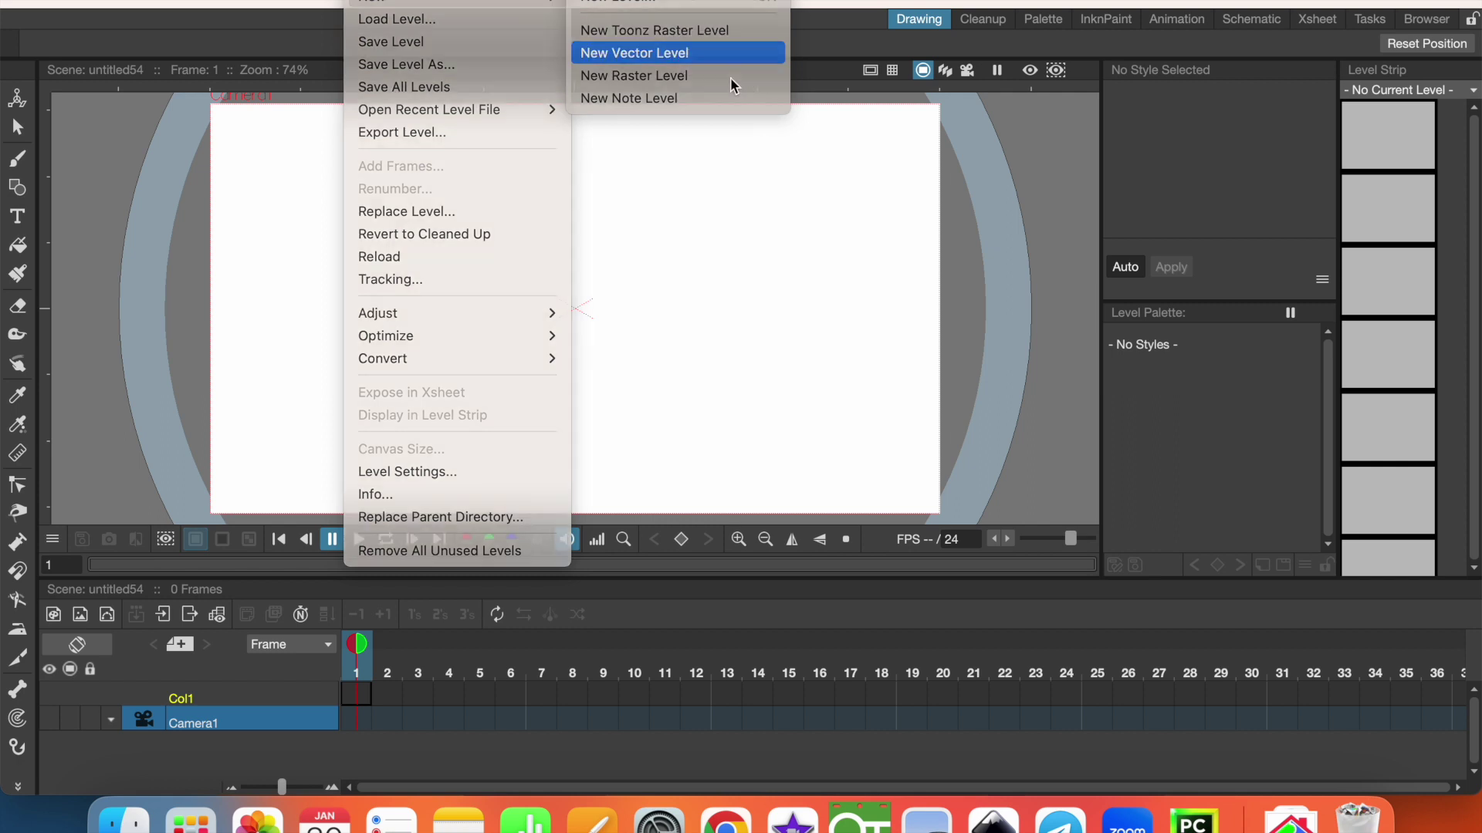
click(686, 53)
click(772, 630)
Draw the first stick-figure pose with head, leg and arms using the Brush.
key(b)
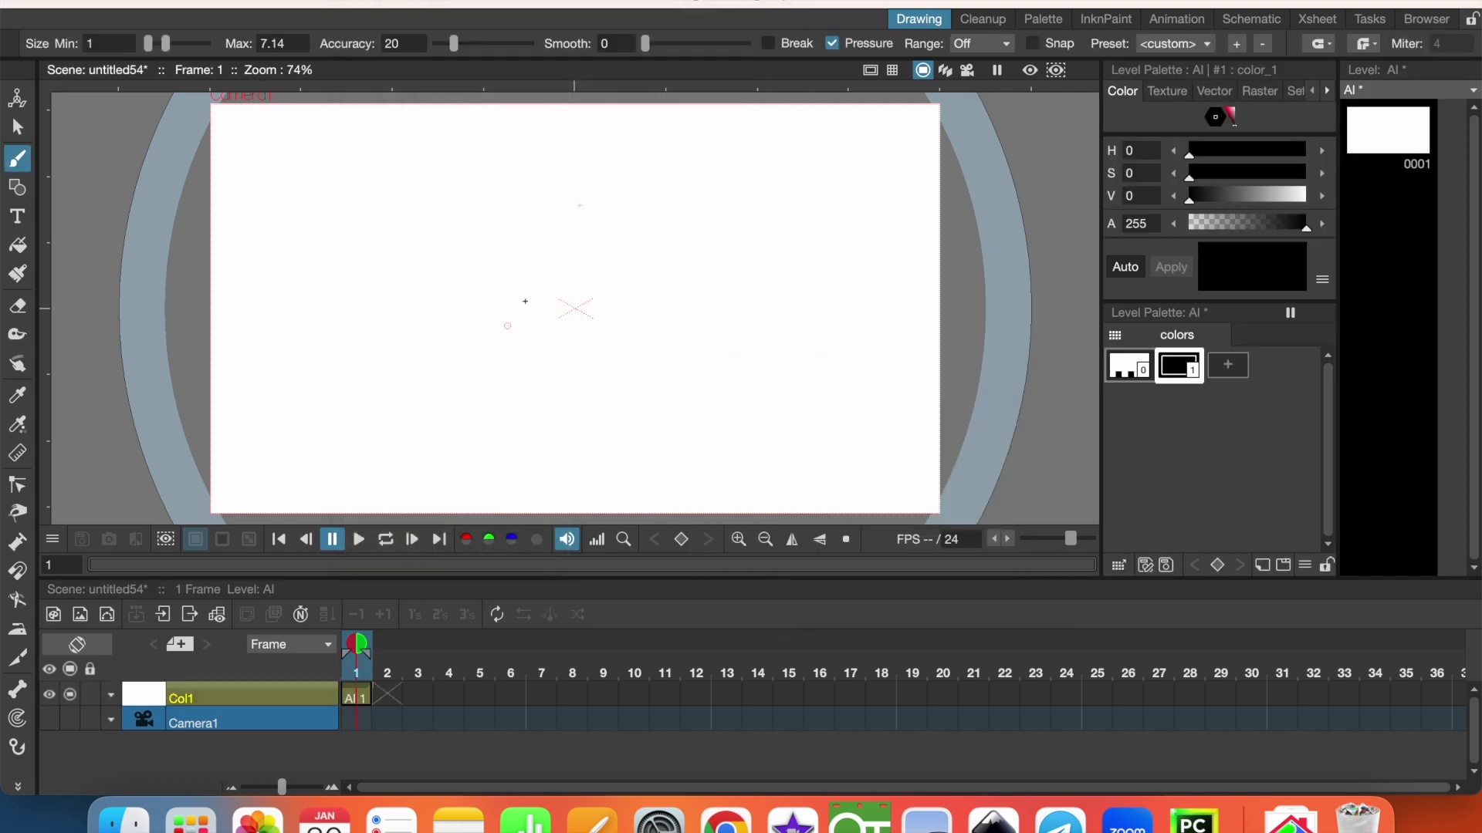
mouse_move(581, 199)
mouse_down()
mouse_move(574, 186)
mouse_move(554, 210)
mouse_move(586, 199)
mouse_move(570, 293)
mouse_move(469, 384)
mouse_up()
drag(572, 293, 689, 376)
drag(572, 247, 474, 259)
drag(572, 246, 634, 244)
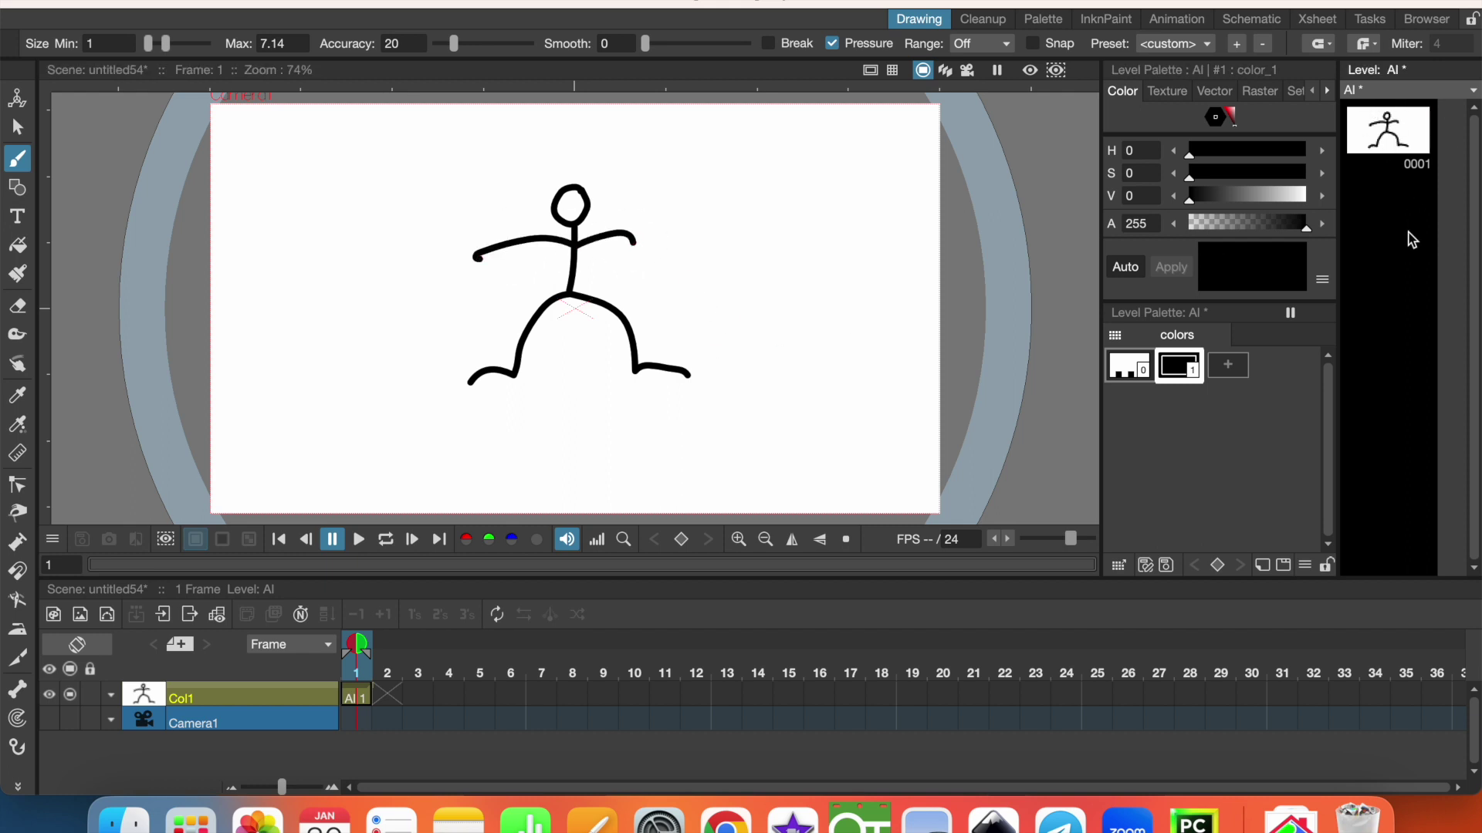
click(1394, 194)
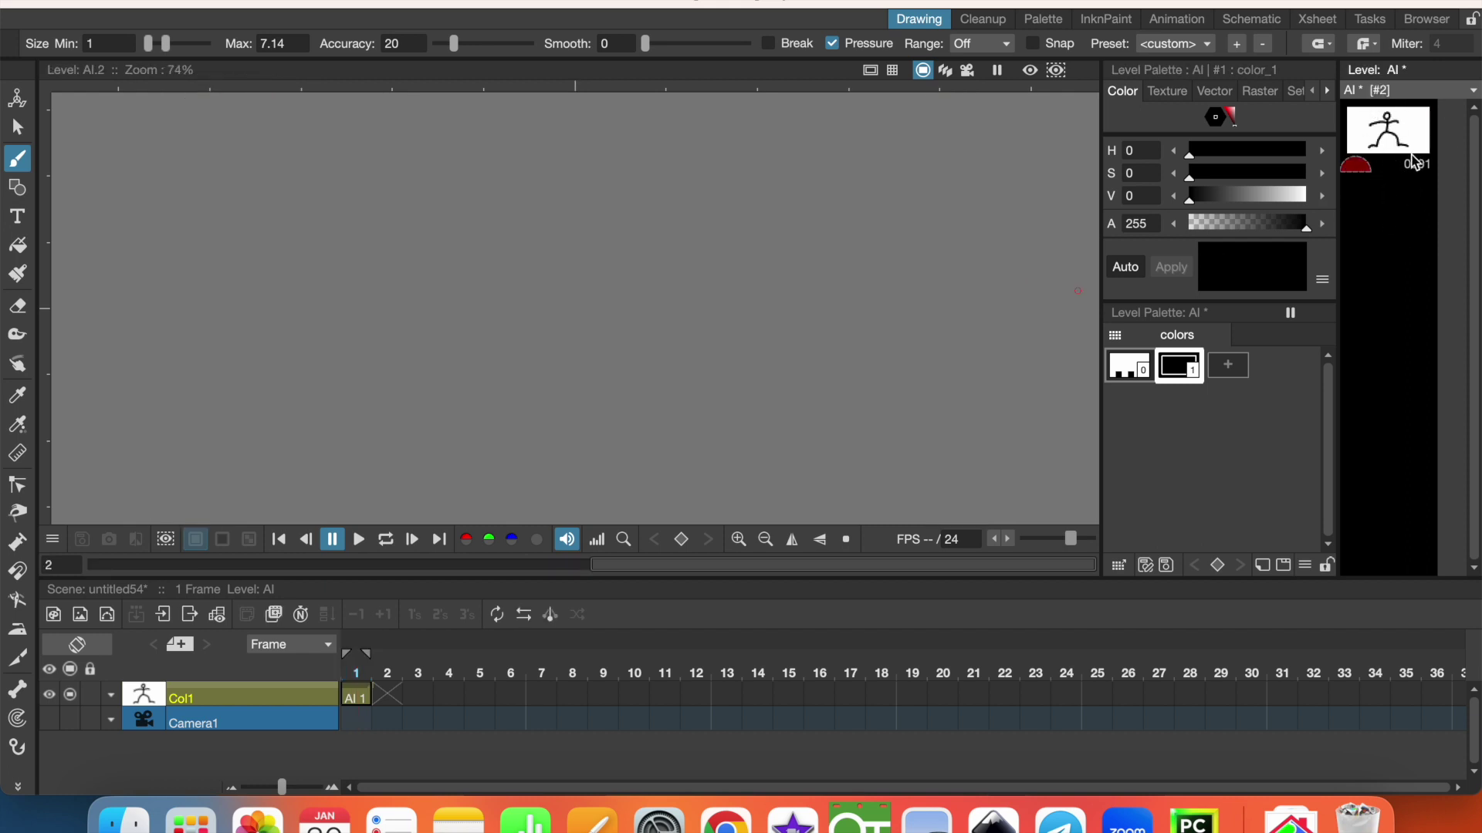
With onion skin on, draw the second pose in drawing 0002, redrawing the arm shorter.
click(1356, 136)
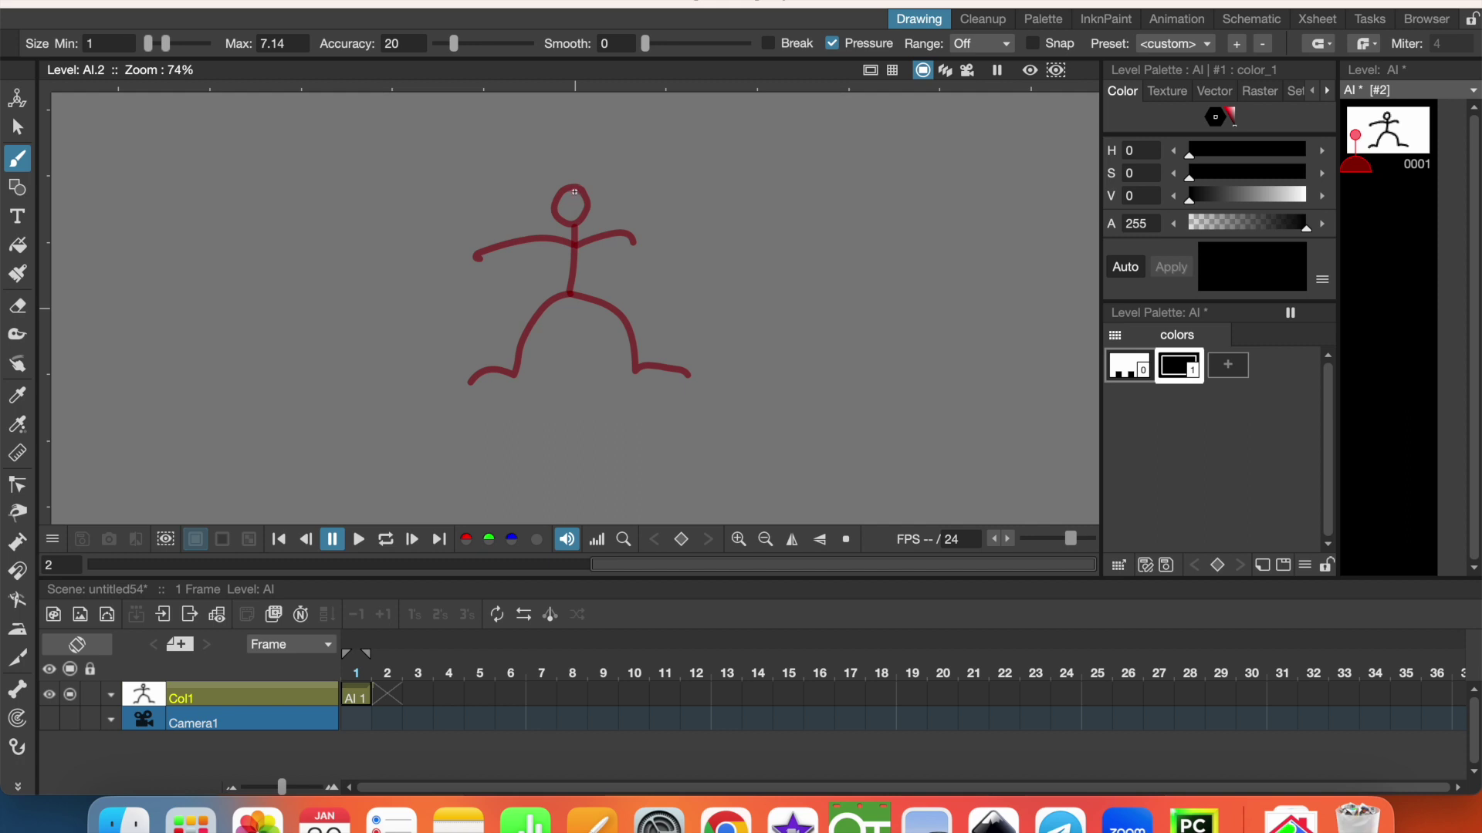
mouse_move(574, 191)
mouse_down()
mouse_move(556, 204)
mouse_move(575, 184)
mouse_move(567, 293)
mouse_move(462, 398)
mouse_up()
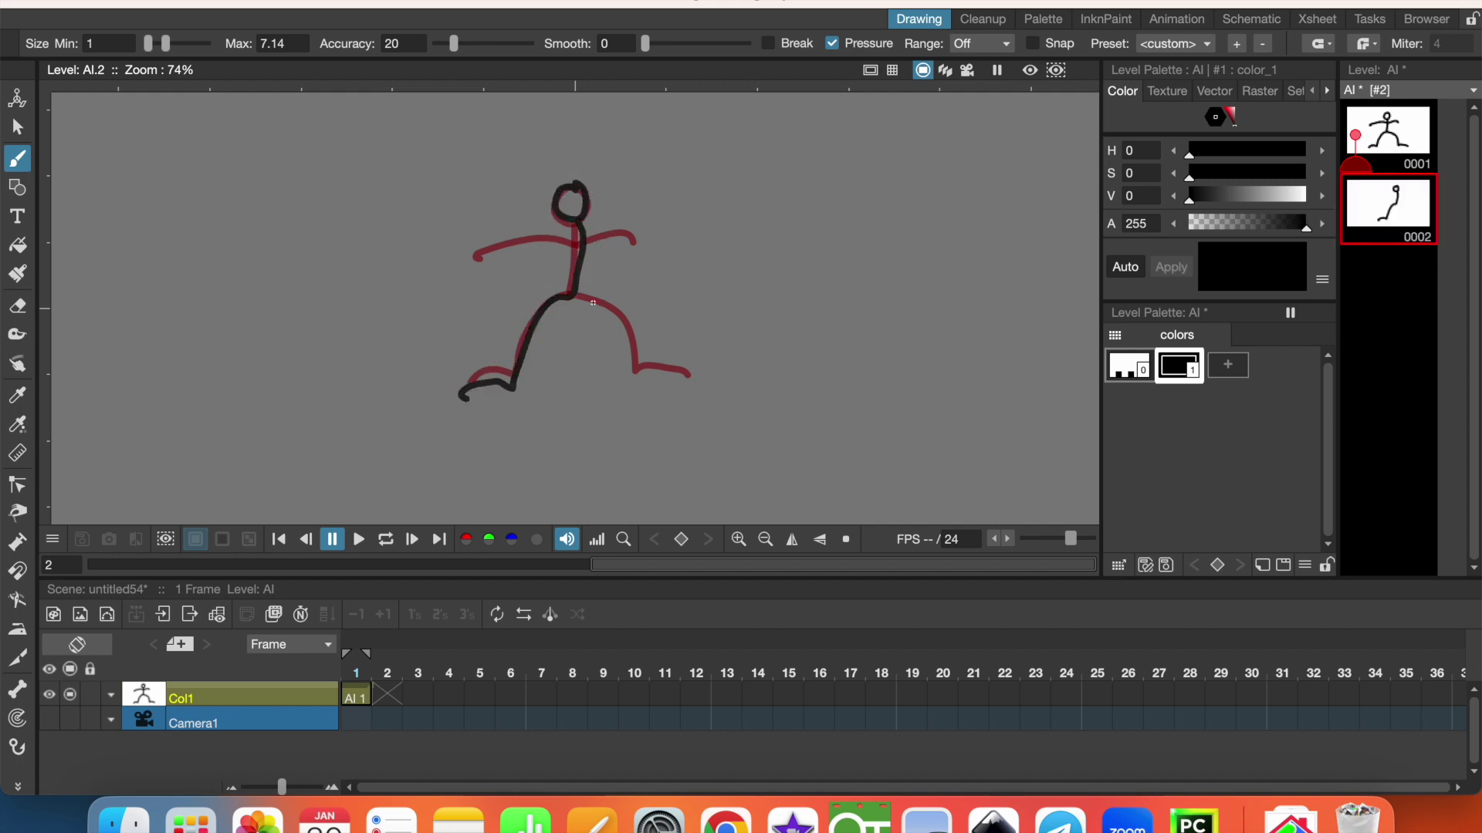
drag(571, 297, 680, 267)
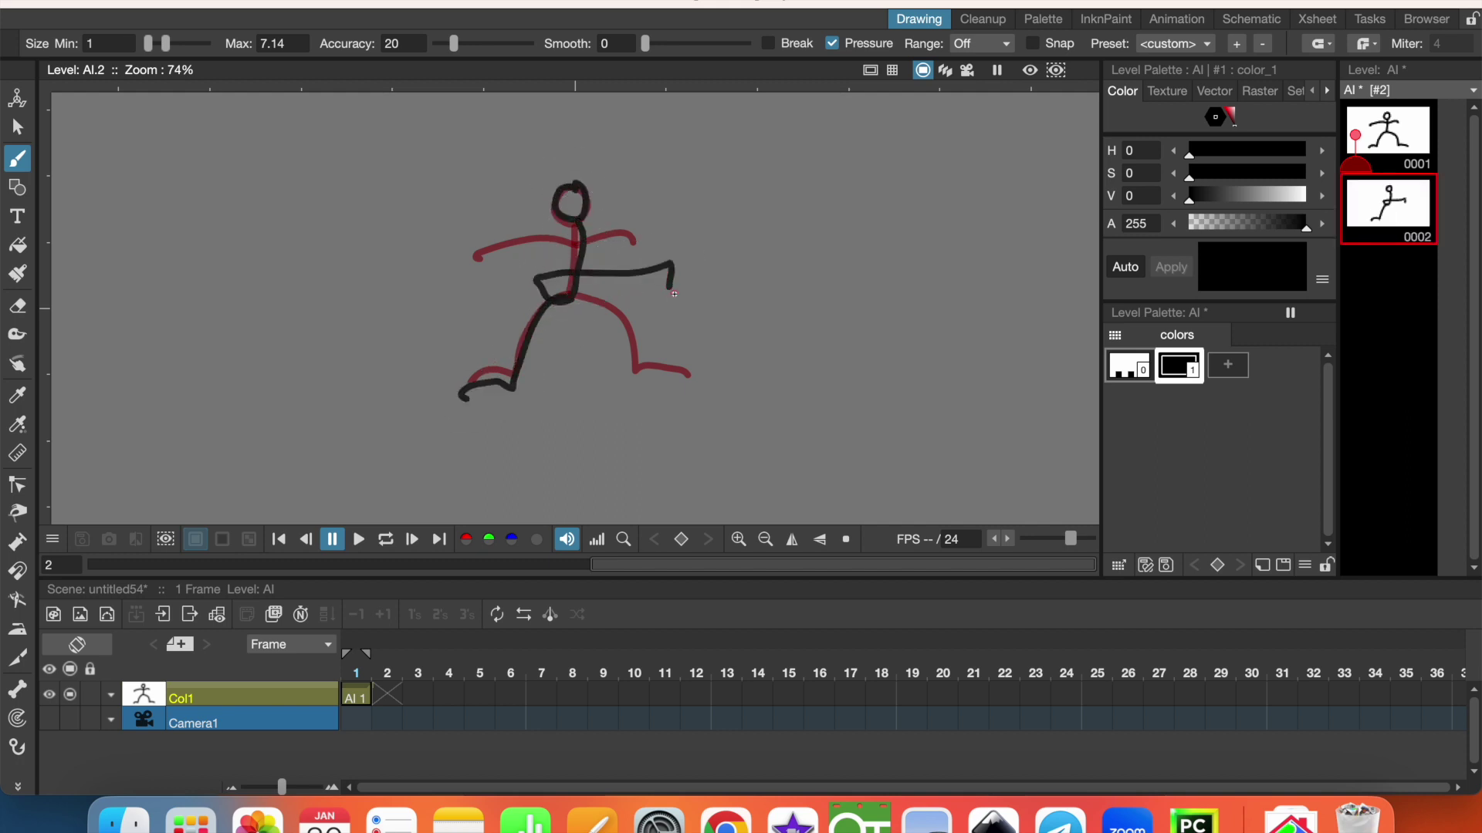
key(super+z)
mouse_move(575, 295)
mouse_down()
mouse_move(607, 272)
mouse_move(633, 294)
mouse_up()
drag(585, 247, 488, 253)
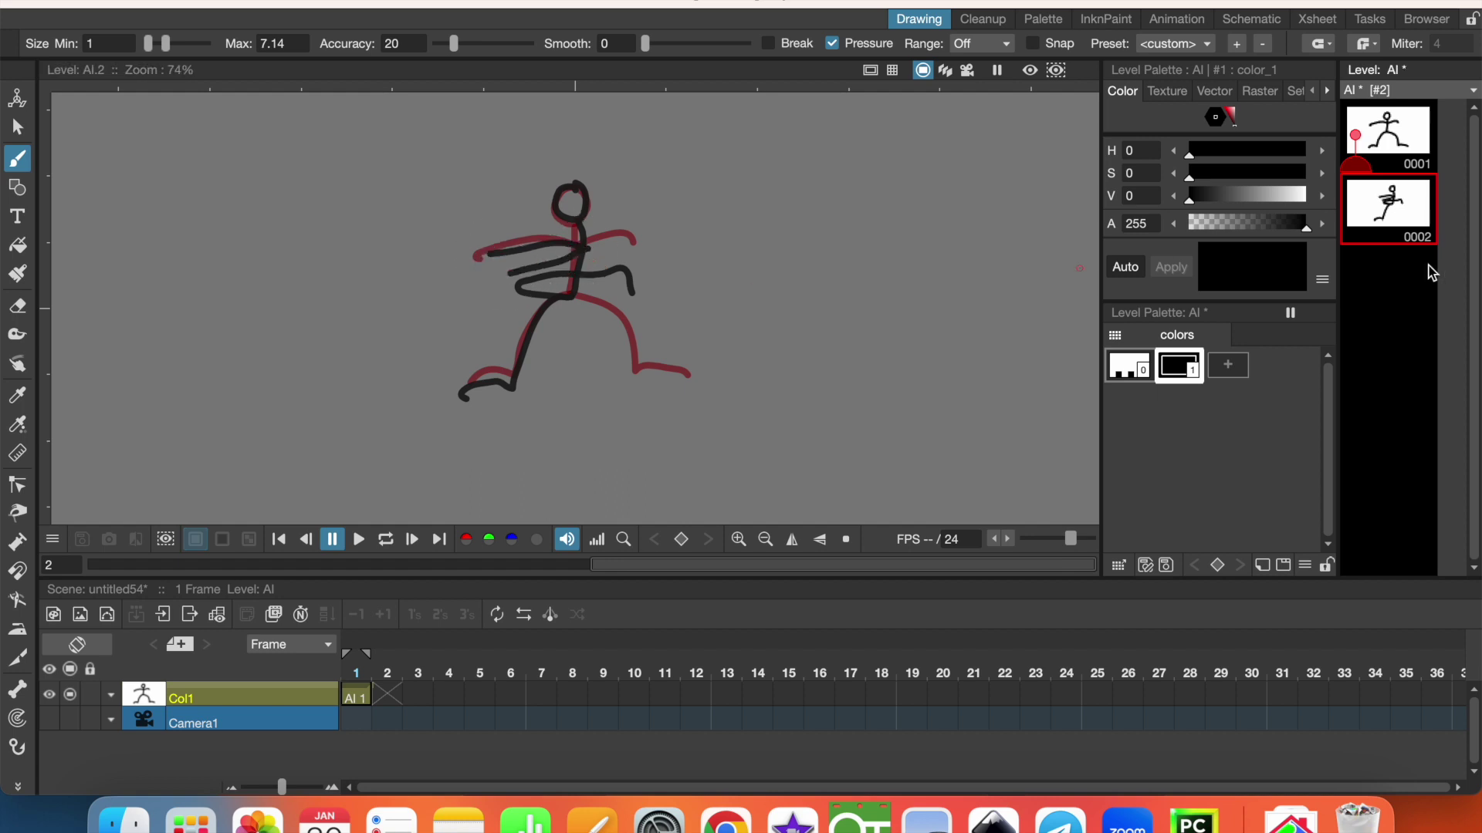
click(1382, 271)
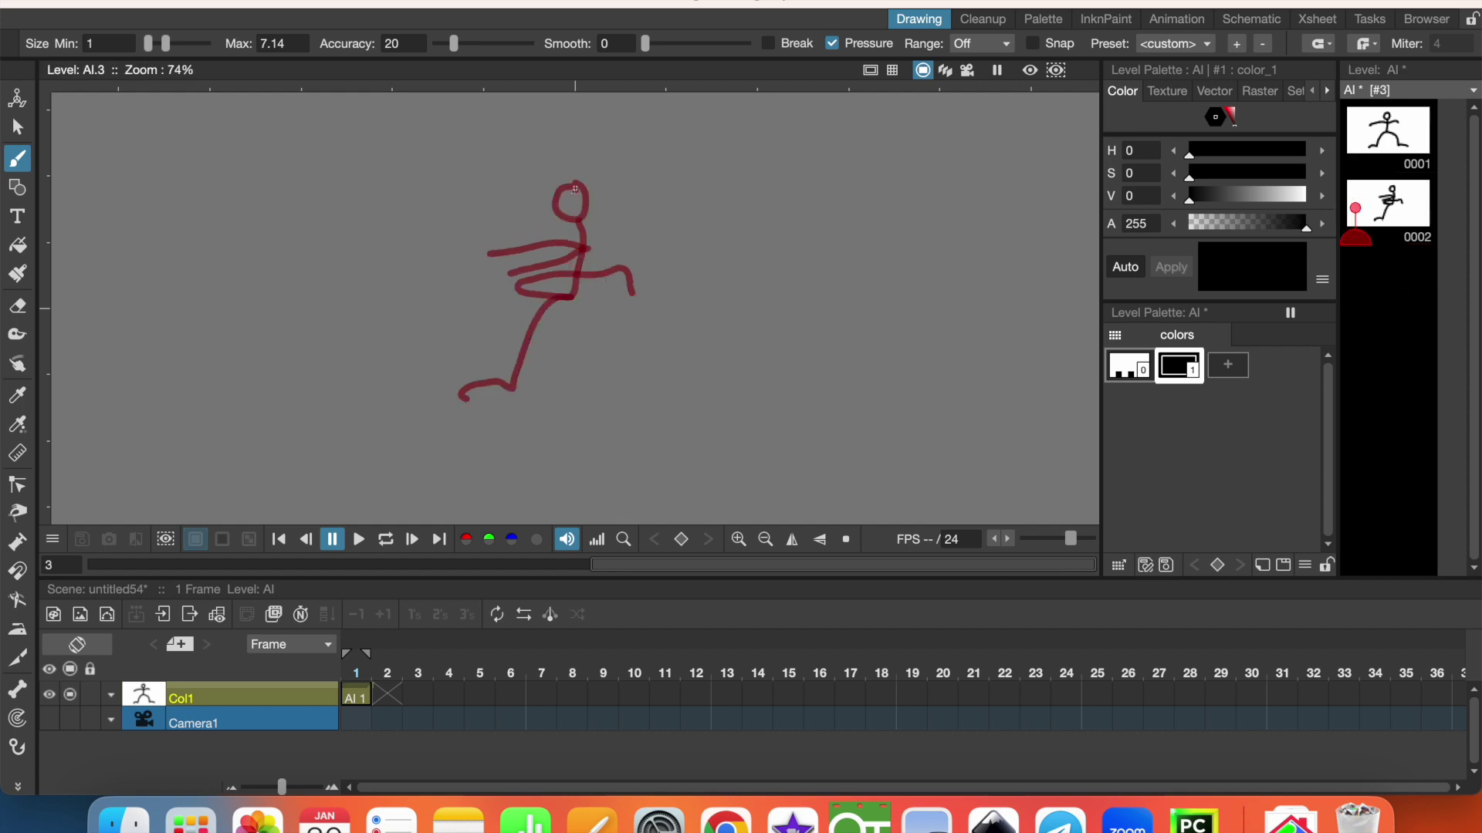
Draw the high-kick pose in drawing 0003 and invoke Save Scene.
mouse_move(575, 188)
mouse_down()
mouse_move(581, 294)
mouse_move(536, 306)
mouse_move(484, 395)
mouse_up()
mouse_move(591, 296)
mouse_down()
mouse_move(703, 271)
mouse_move(719, 307)
mouse_up()
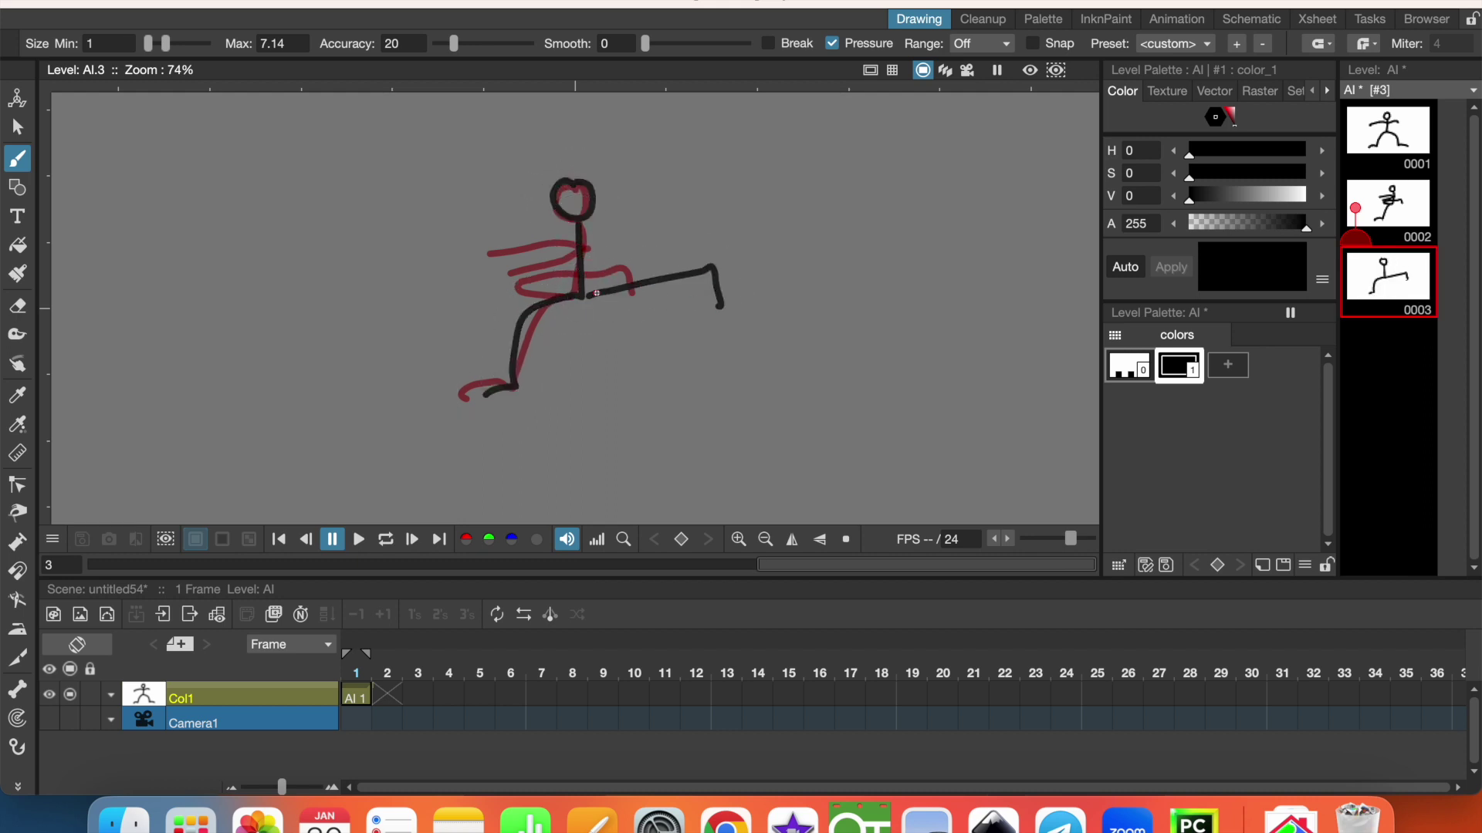
drag(509, 262, 645, 250)
key(super+s)
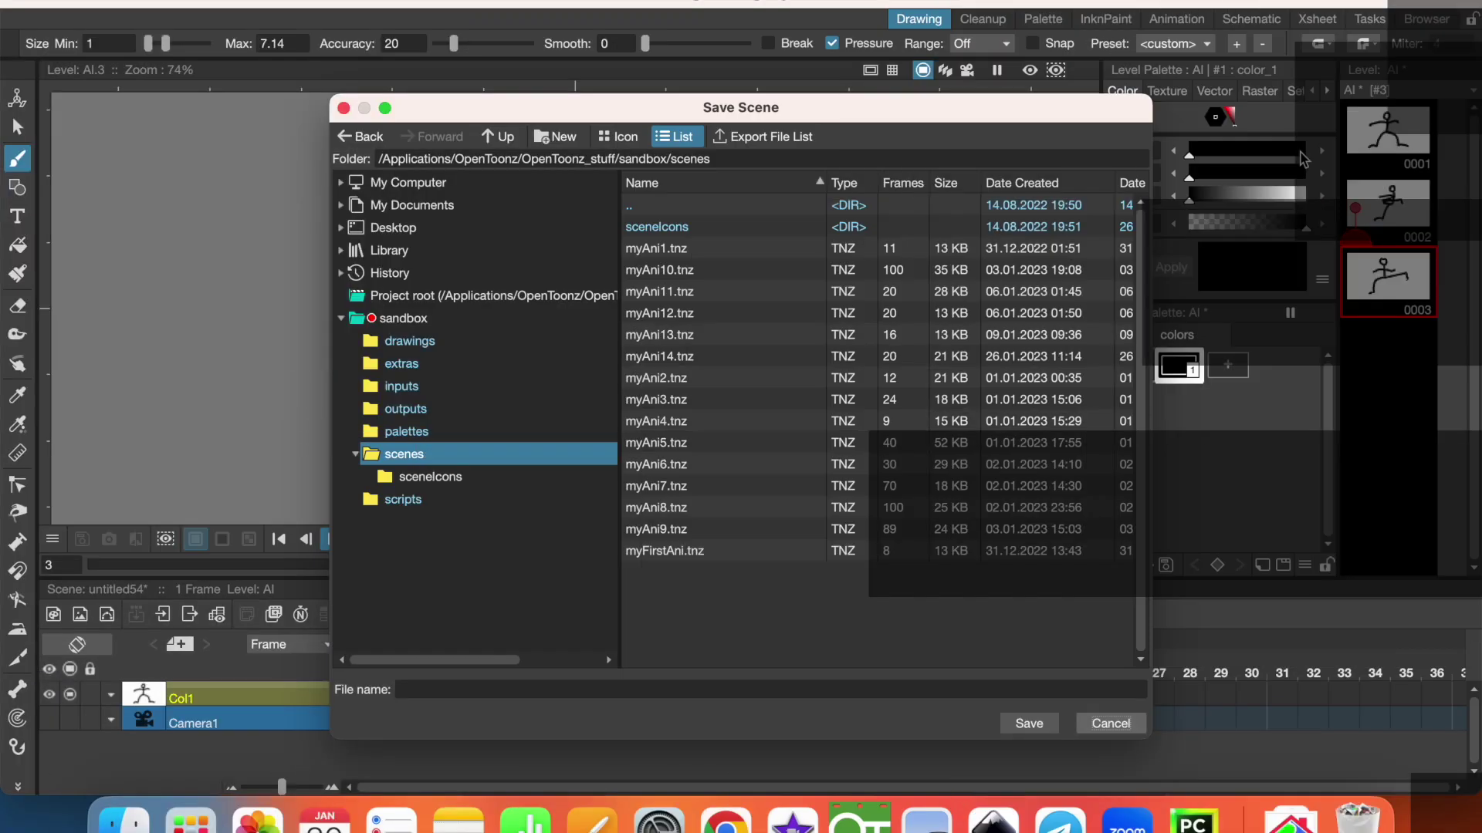
Cancel Save Scene, play the three poses, and return to frame 1.
key(Escape)
key(p)
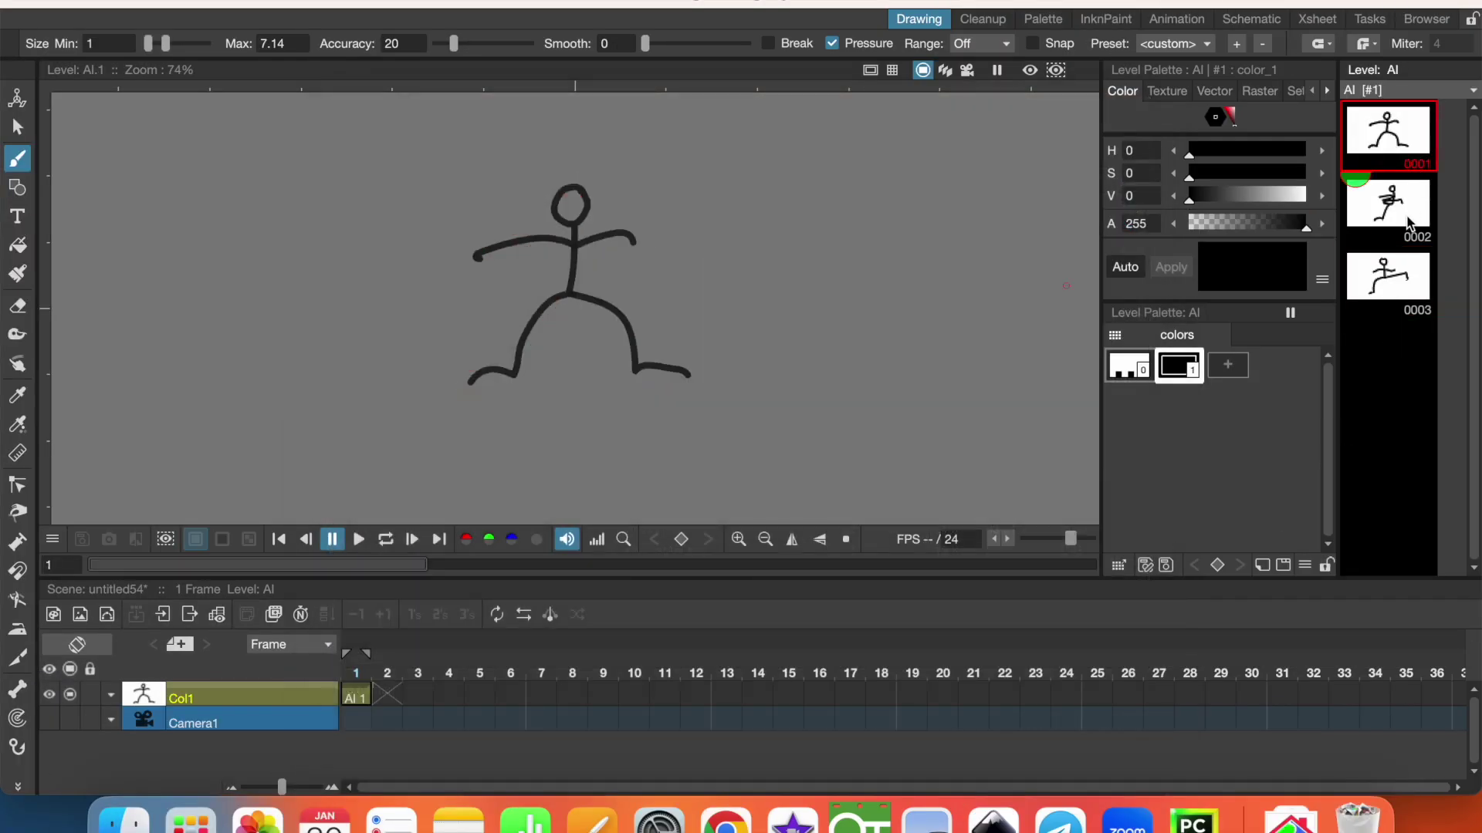
click(375, 695)
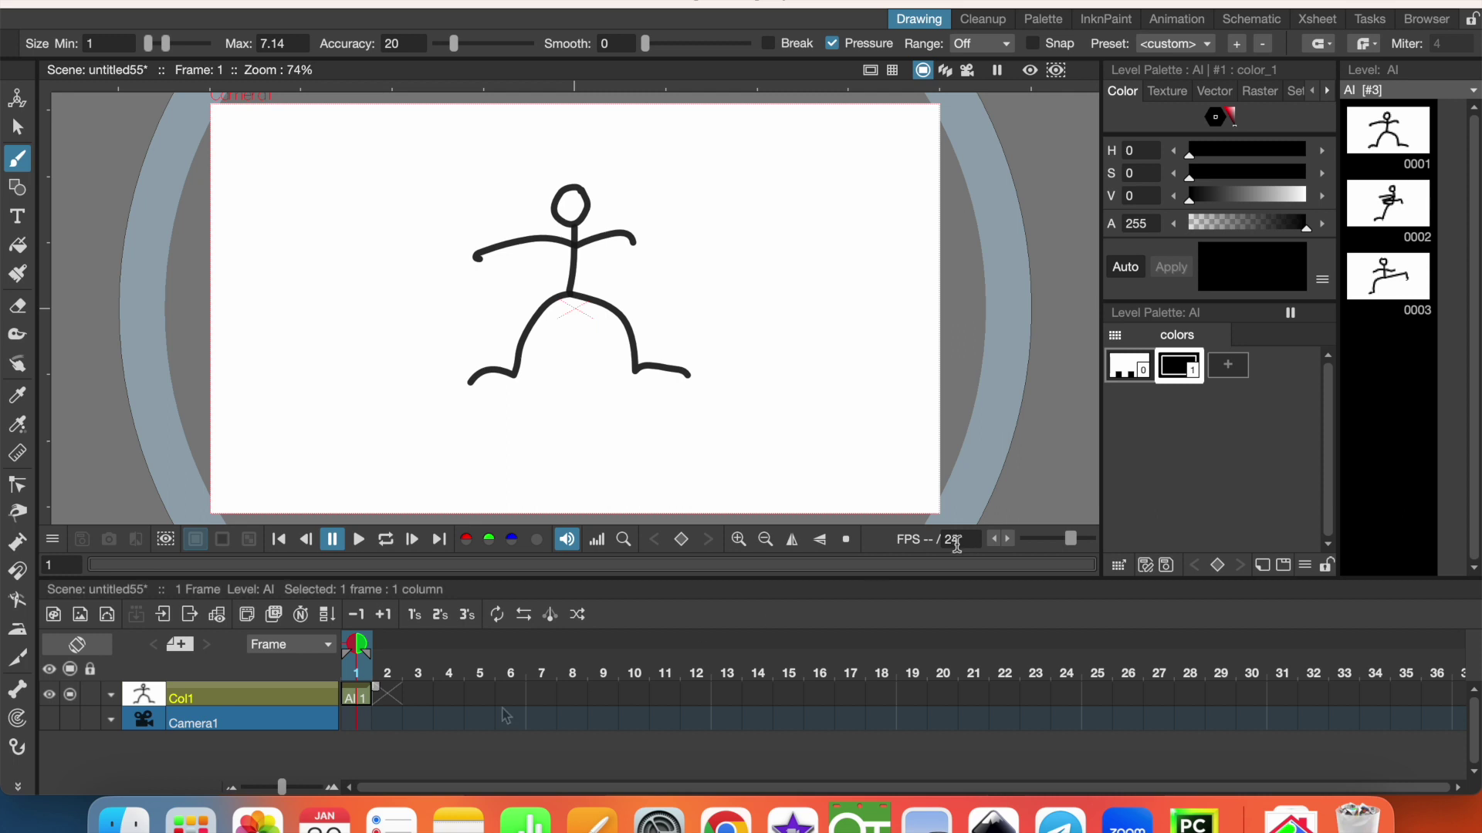
Hold drawing 1 through frame 5 and place drawing 0002 at frame 6.
drag(381, 696, 500, 691)
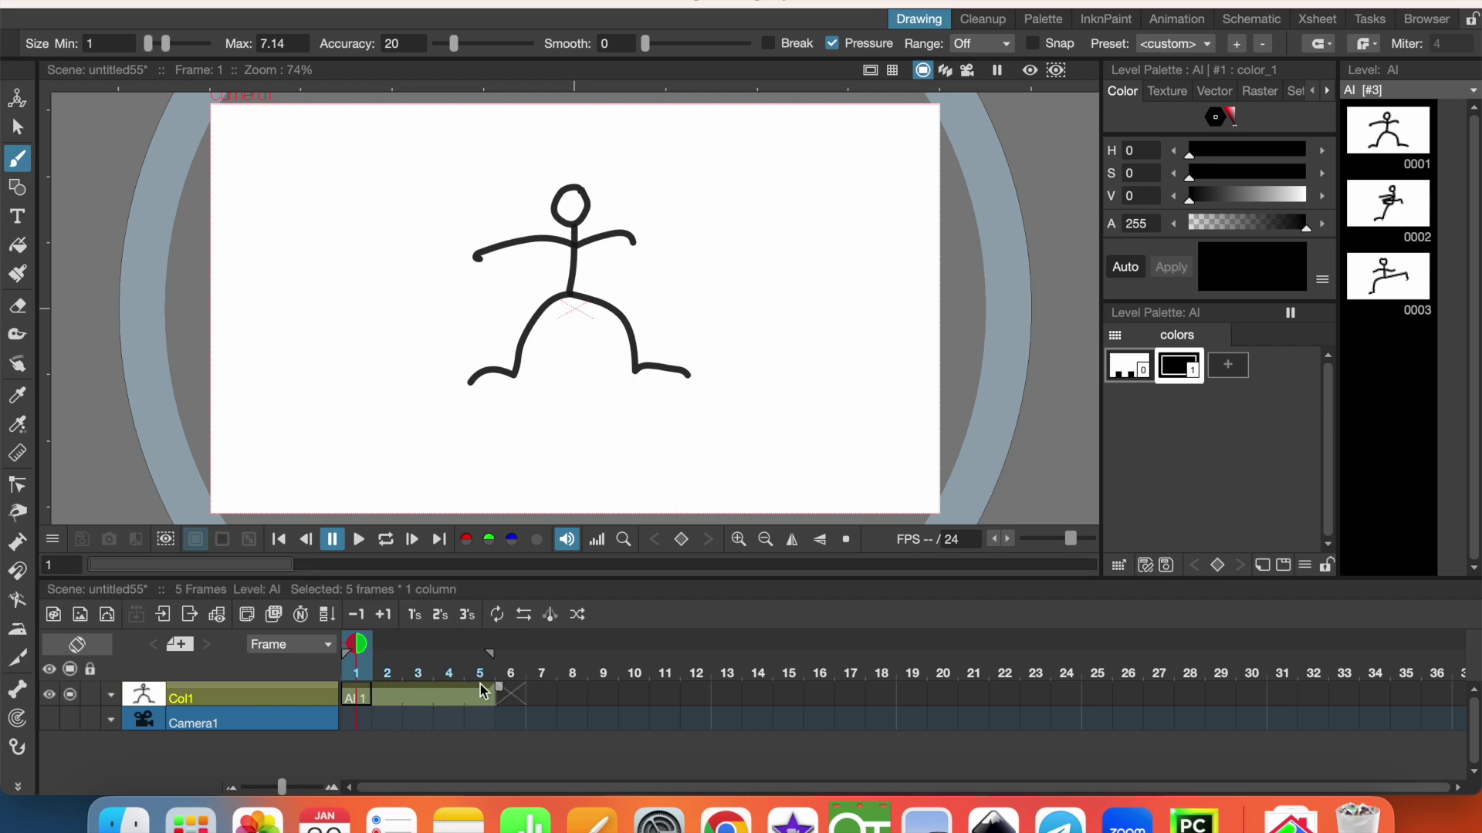
click(512, 696)
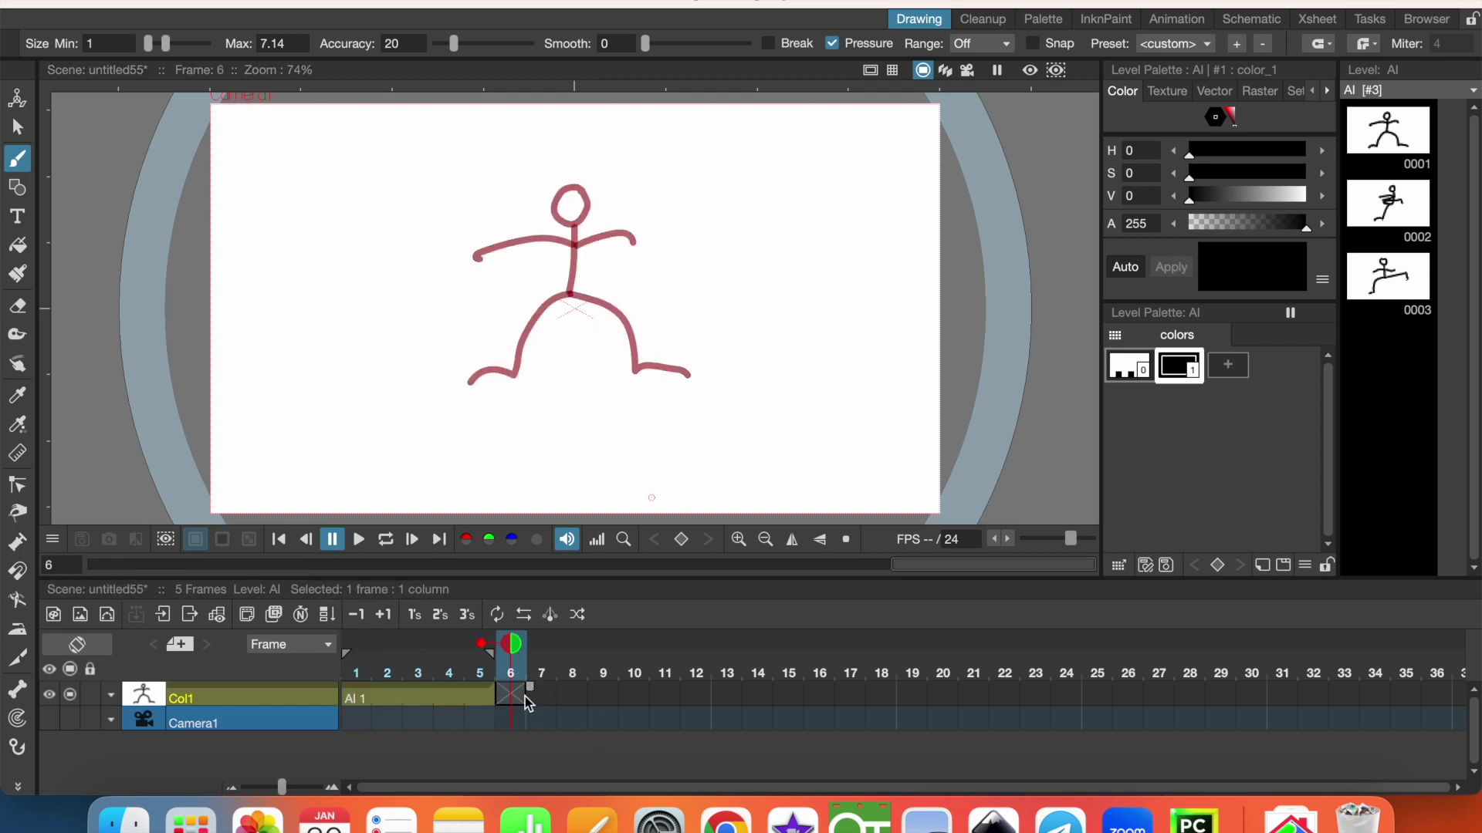
click(1385, 223)
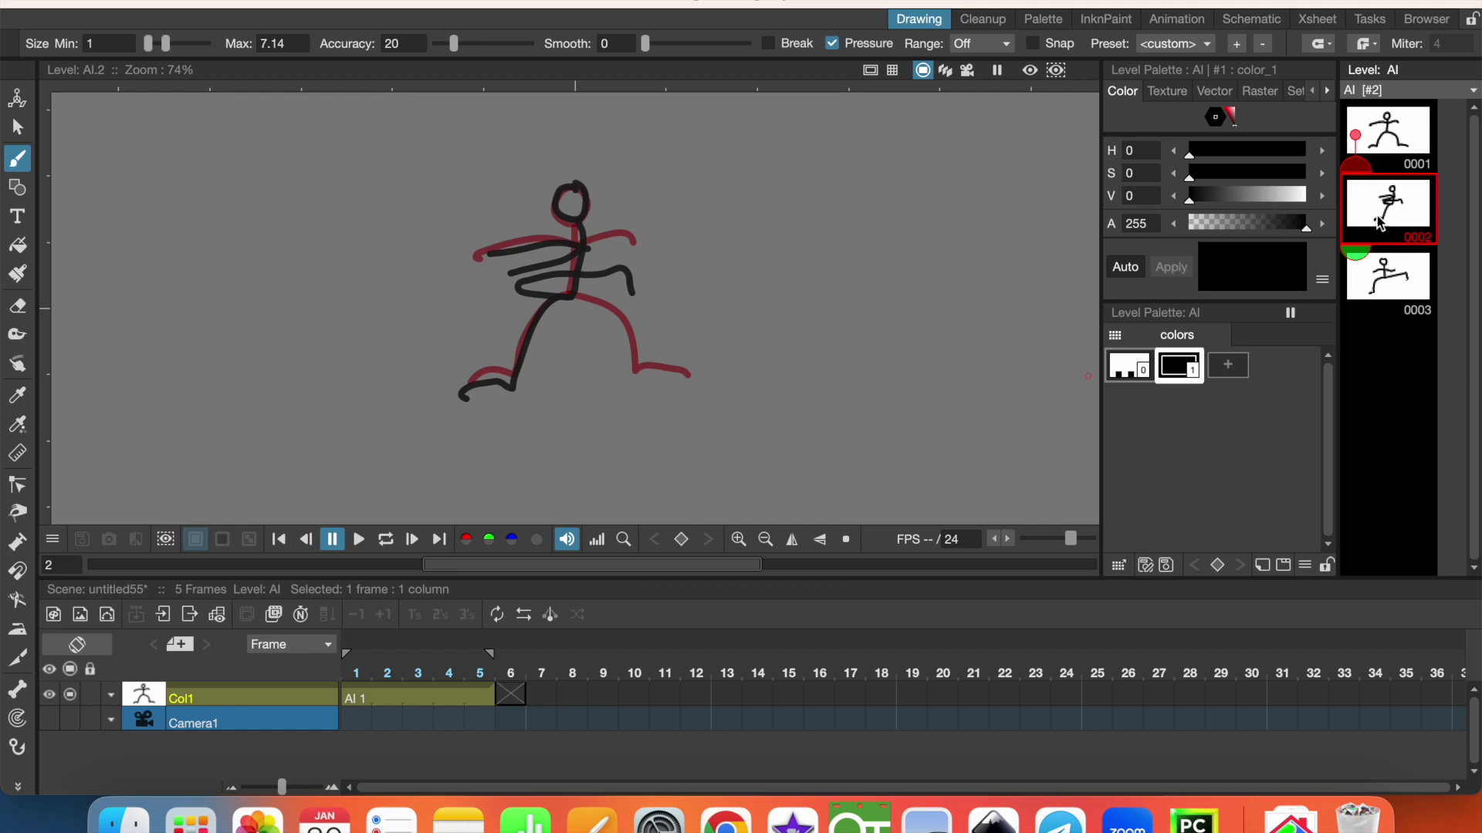
mouse_move(1346, 251)
mouse_down()
mouse_move(891, 519)
mouse_move(505, 687)
mouse_move(664, 695)
mouse_up()
Place drawing 0003 at frame 11, then play the 15-frame animation on loop from frame 1.
click(667, 695)
click(1362, 290)
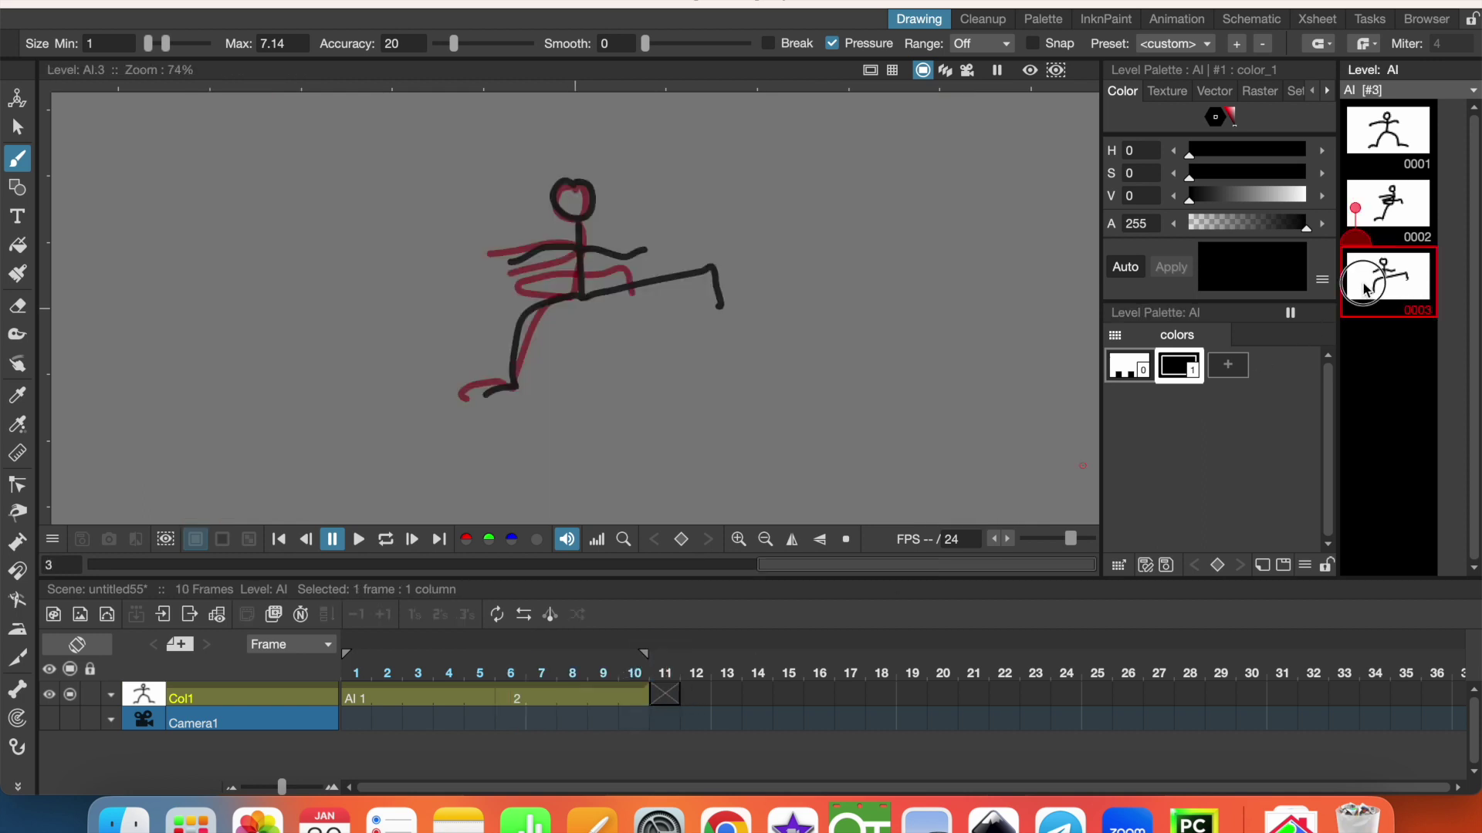
drag(1377, 290, 807, 691)
click(356, 696)
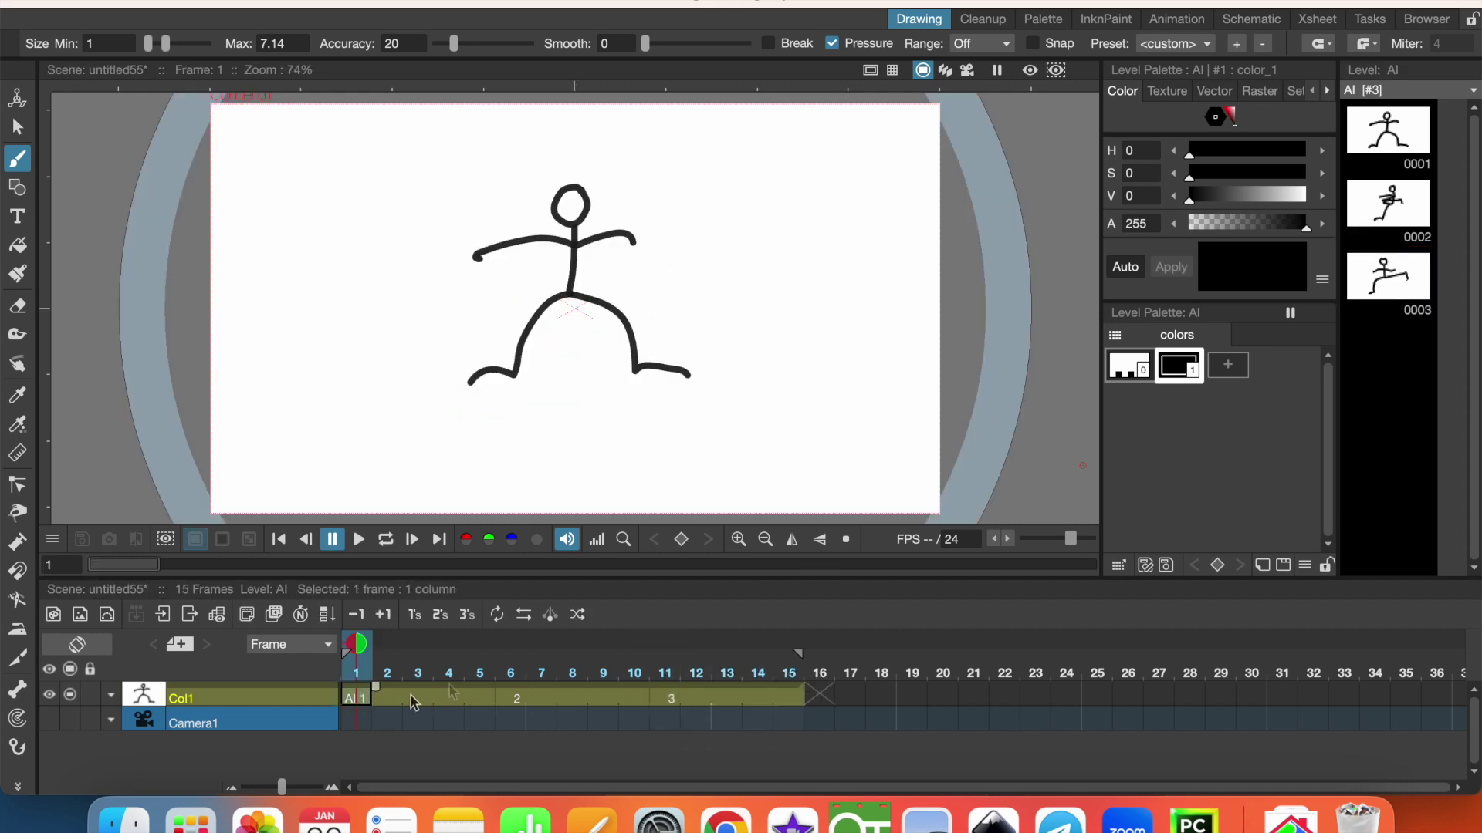
click(363, 539)
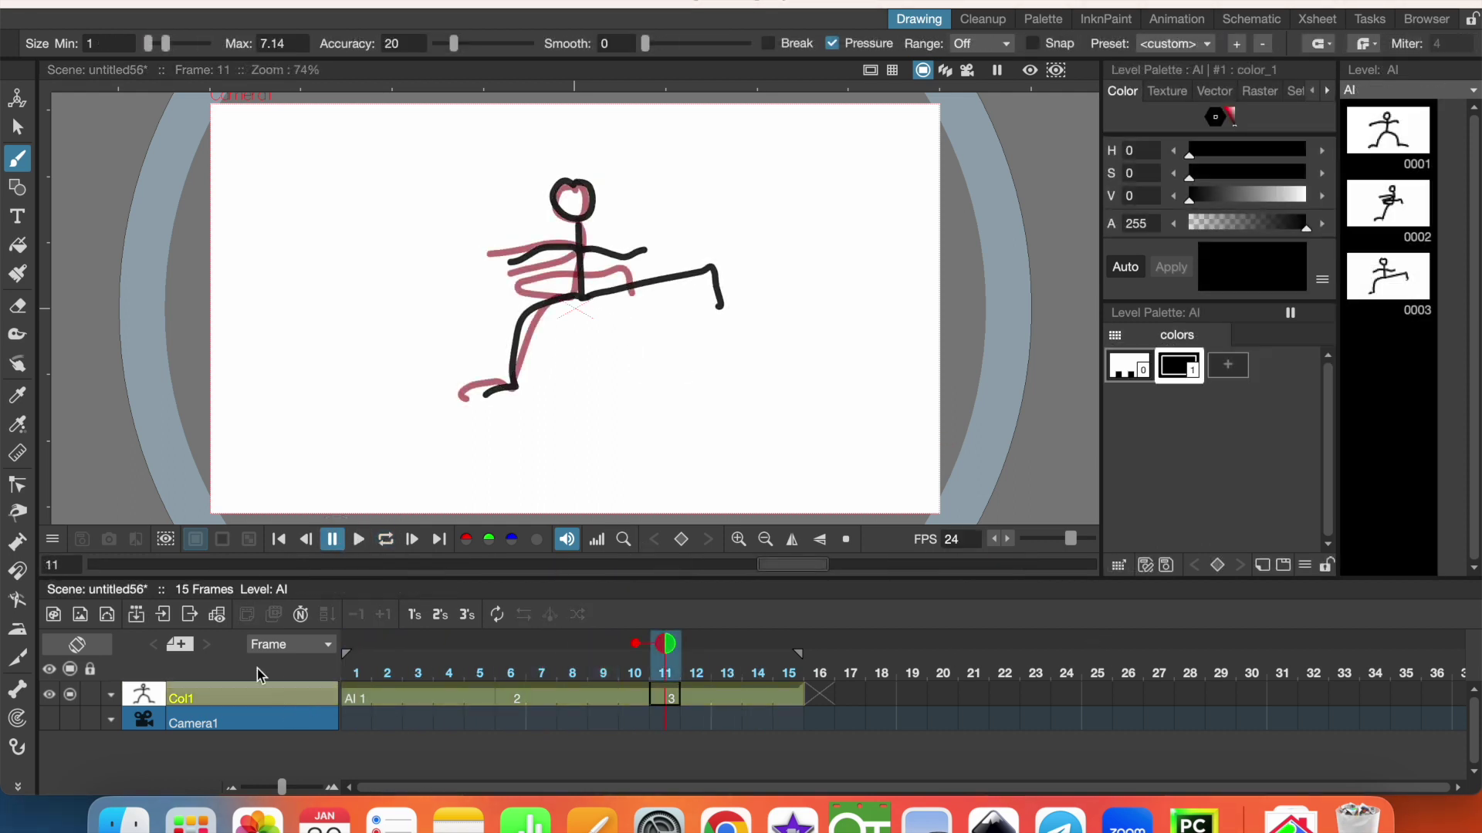
Create vector level AK in Col2 at frame 11 and add a red color_2 palette style.
click(407, 4)
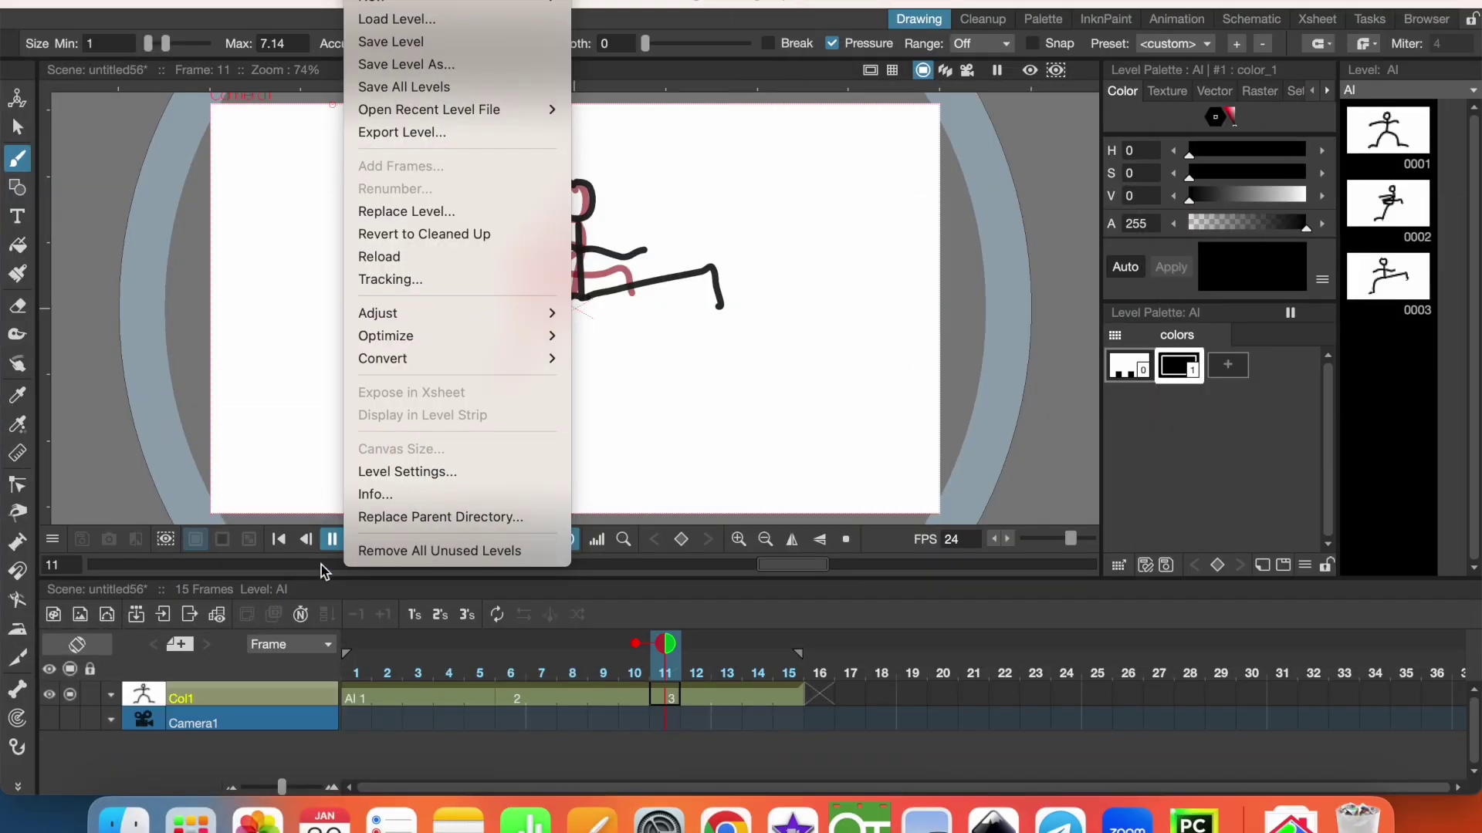
click(268, 708)
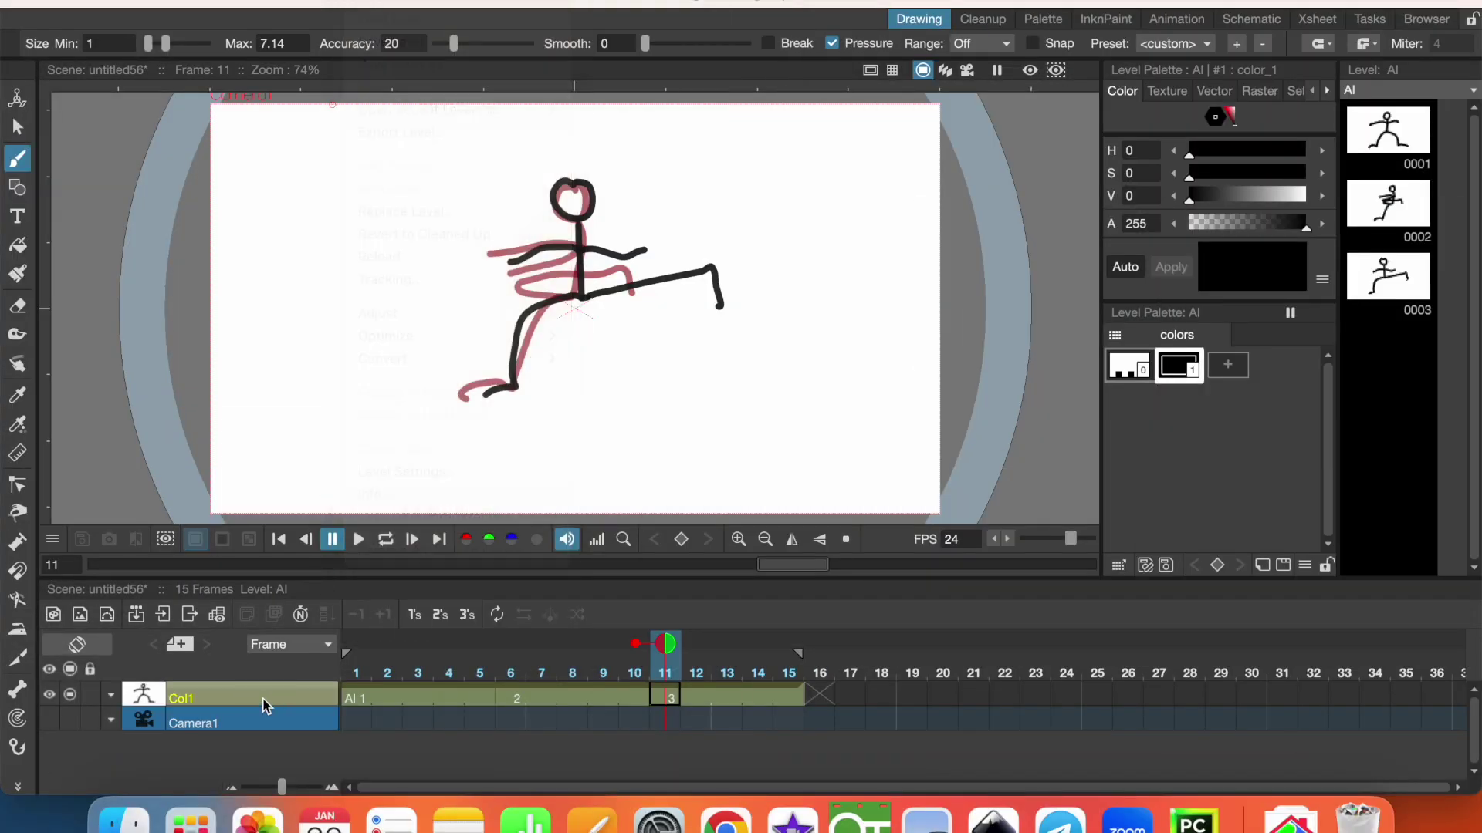
click(111, 618)
click(775, 630)
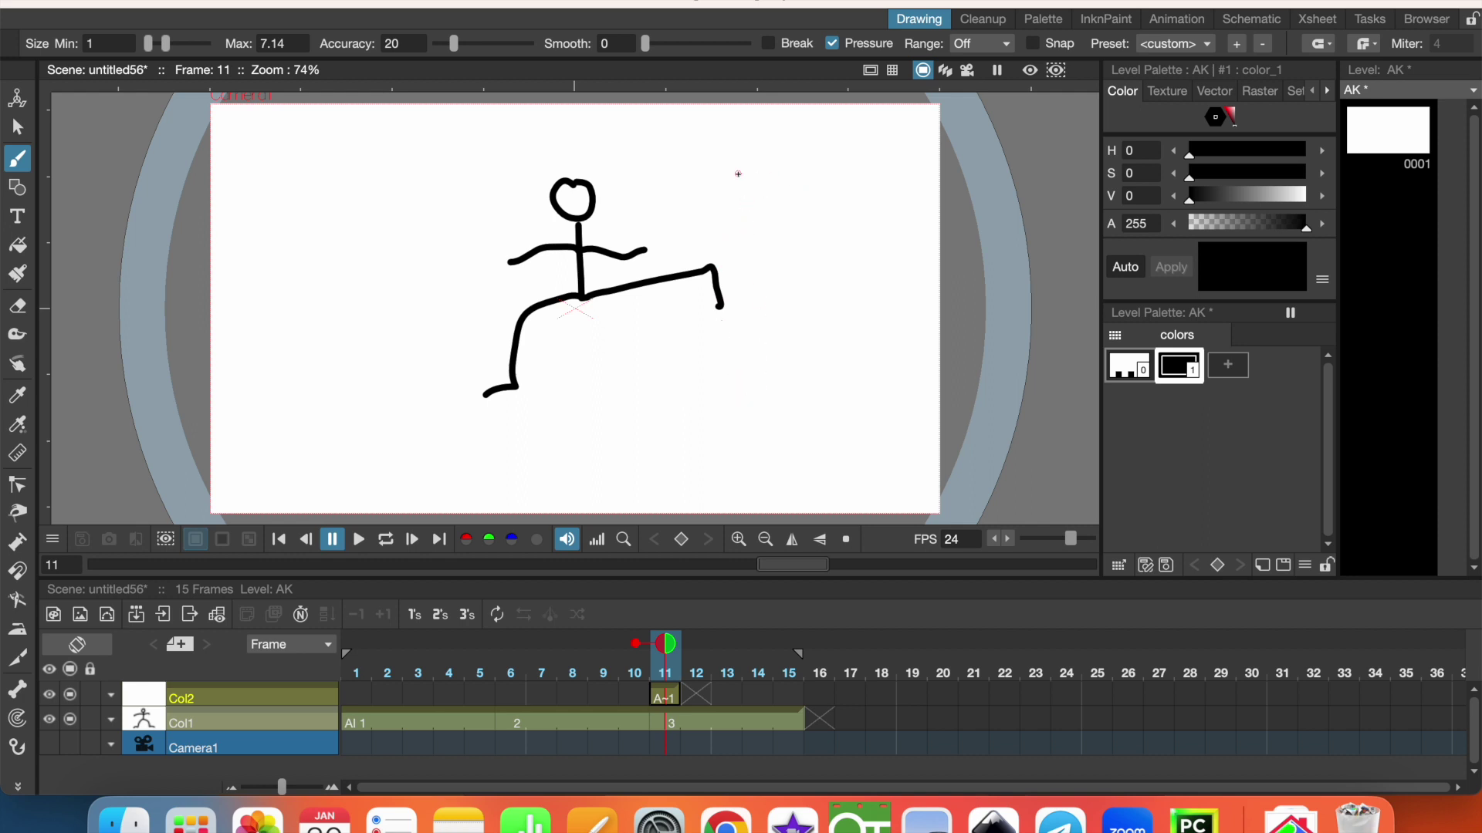
click(1233, 369)
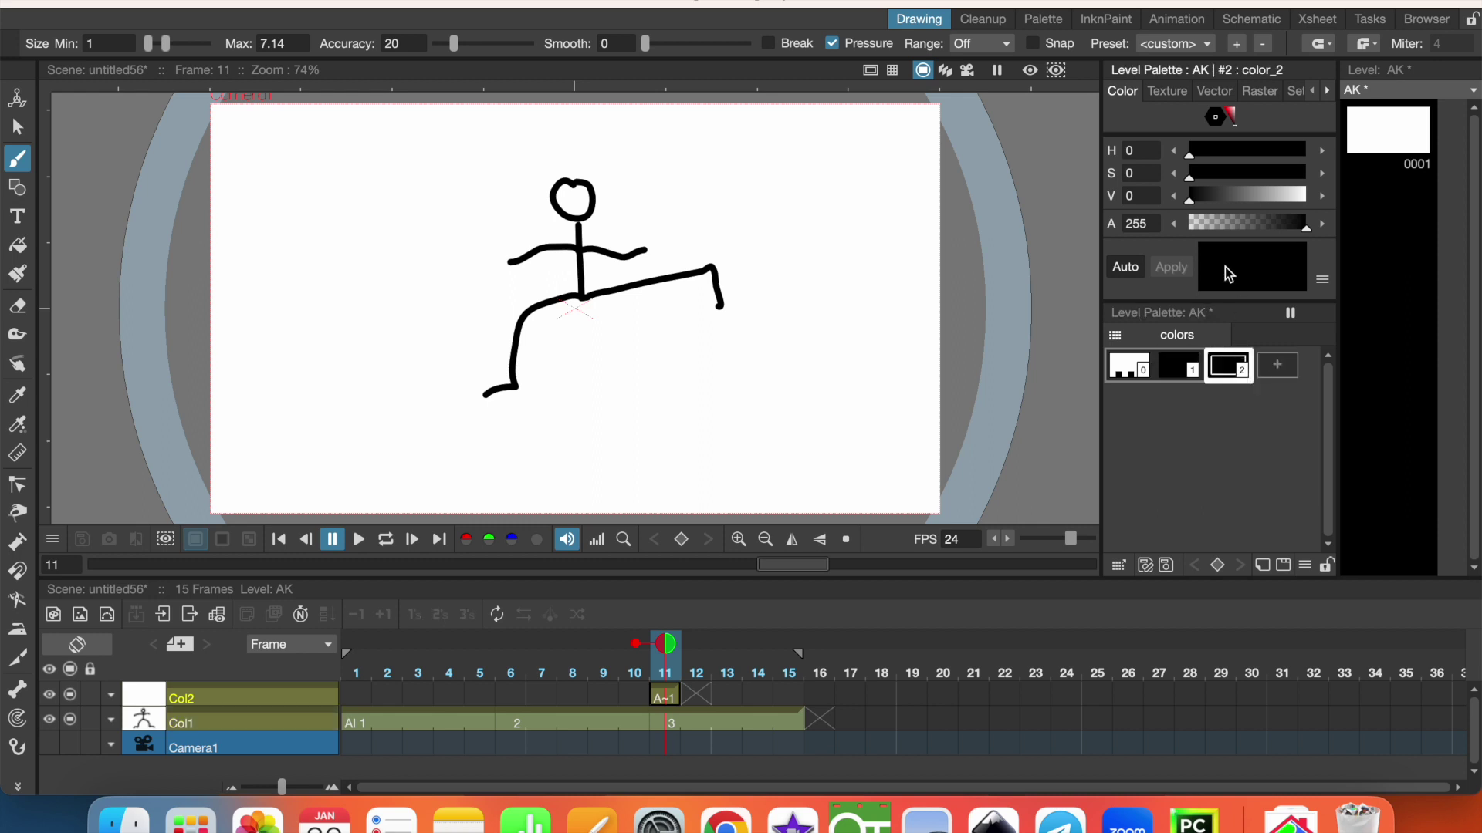
drag(1235, 134, 1265, 127)
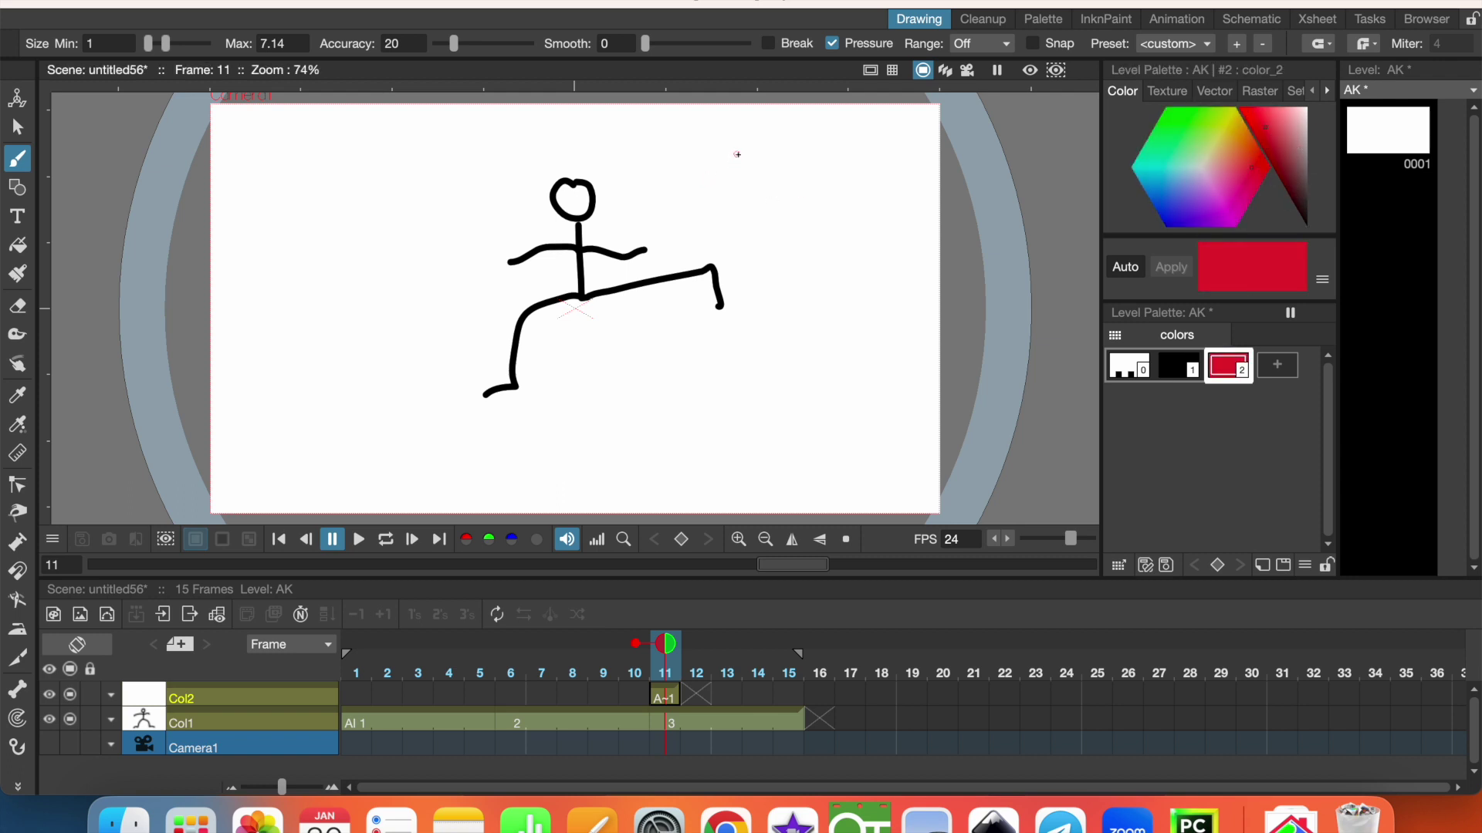
Draw the bag outline beside the kicking foot and fill it solid red with Normal fill.
mouse_move(738, 155)
mouse_down()
mouse_move(721, 182)
mouse_move(724, 308)
mouse_move(777, 203)
mouse_up()
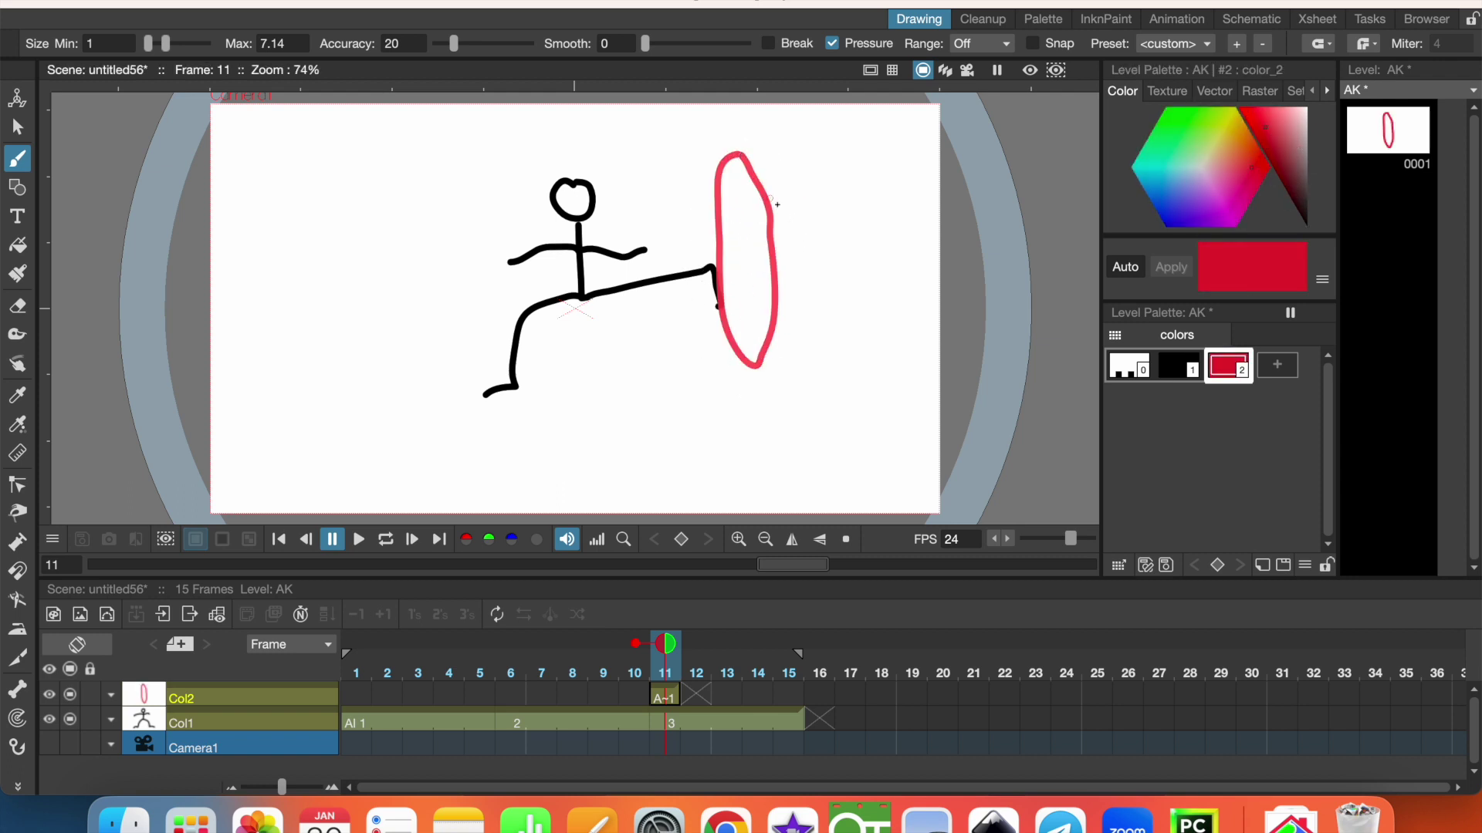
click(18, 246)
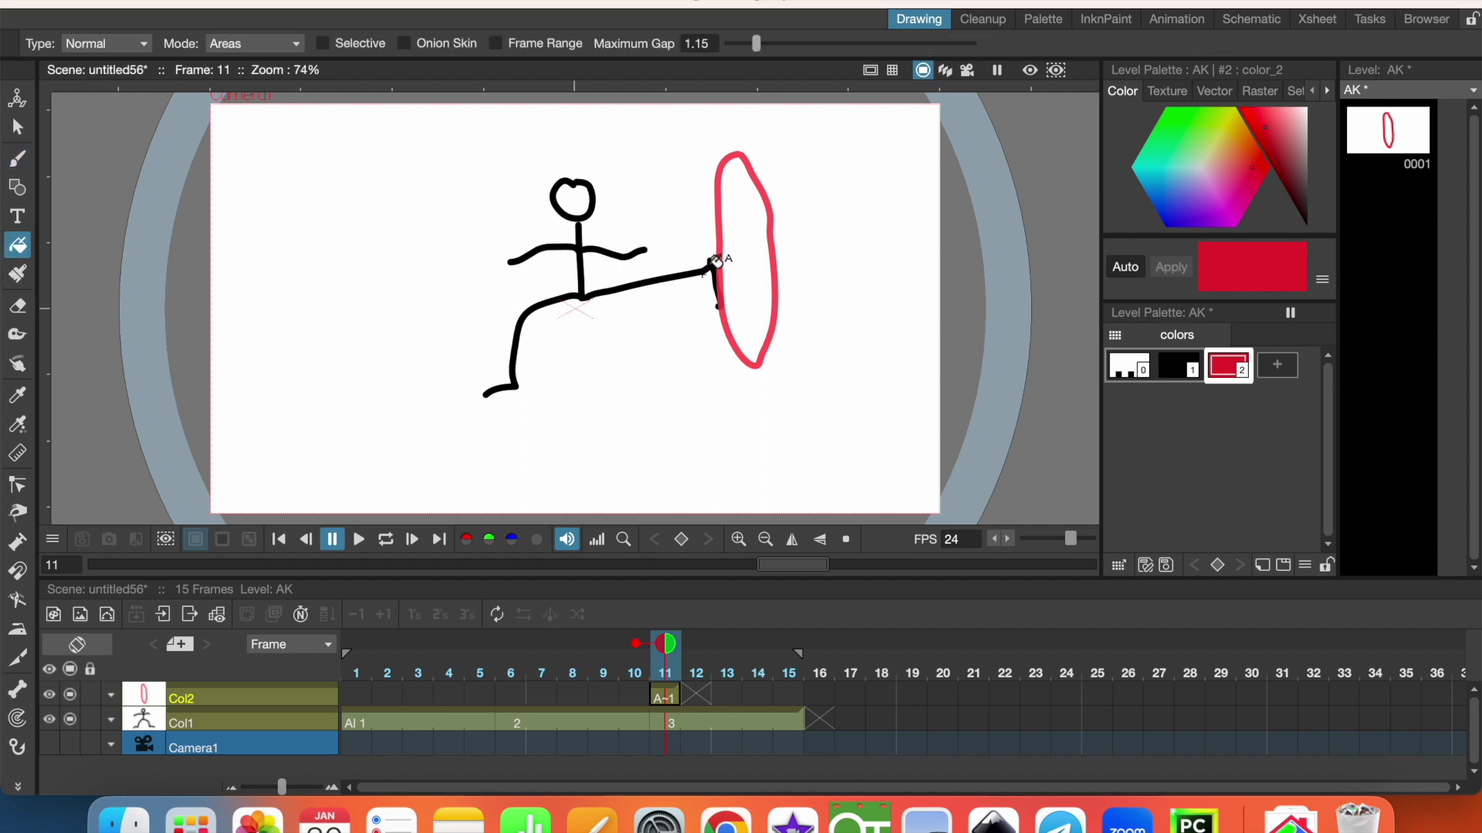
click(764, 272)
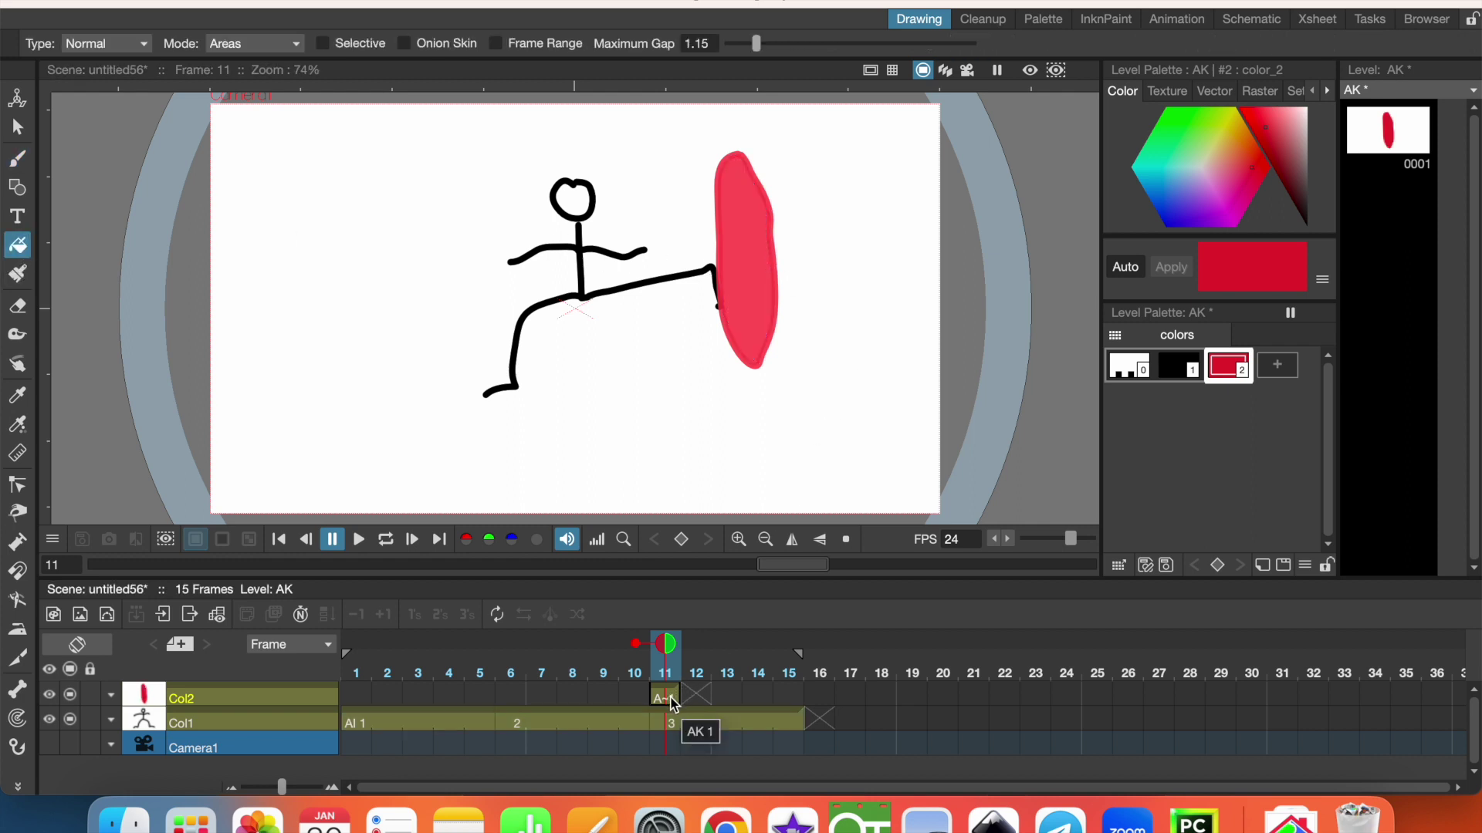
click(147, 45)
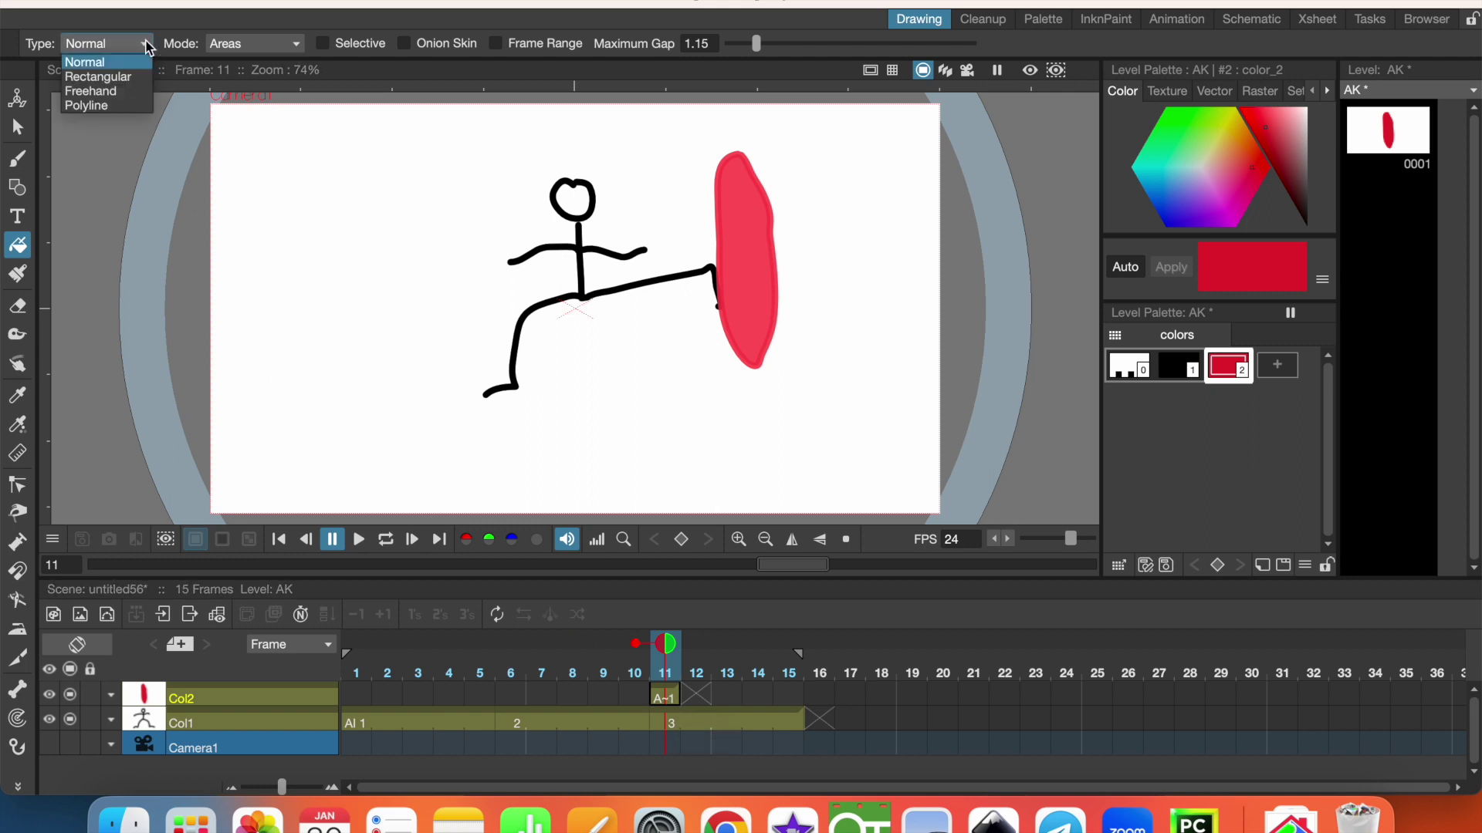
click(91, 62)
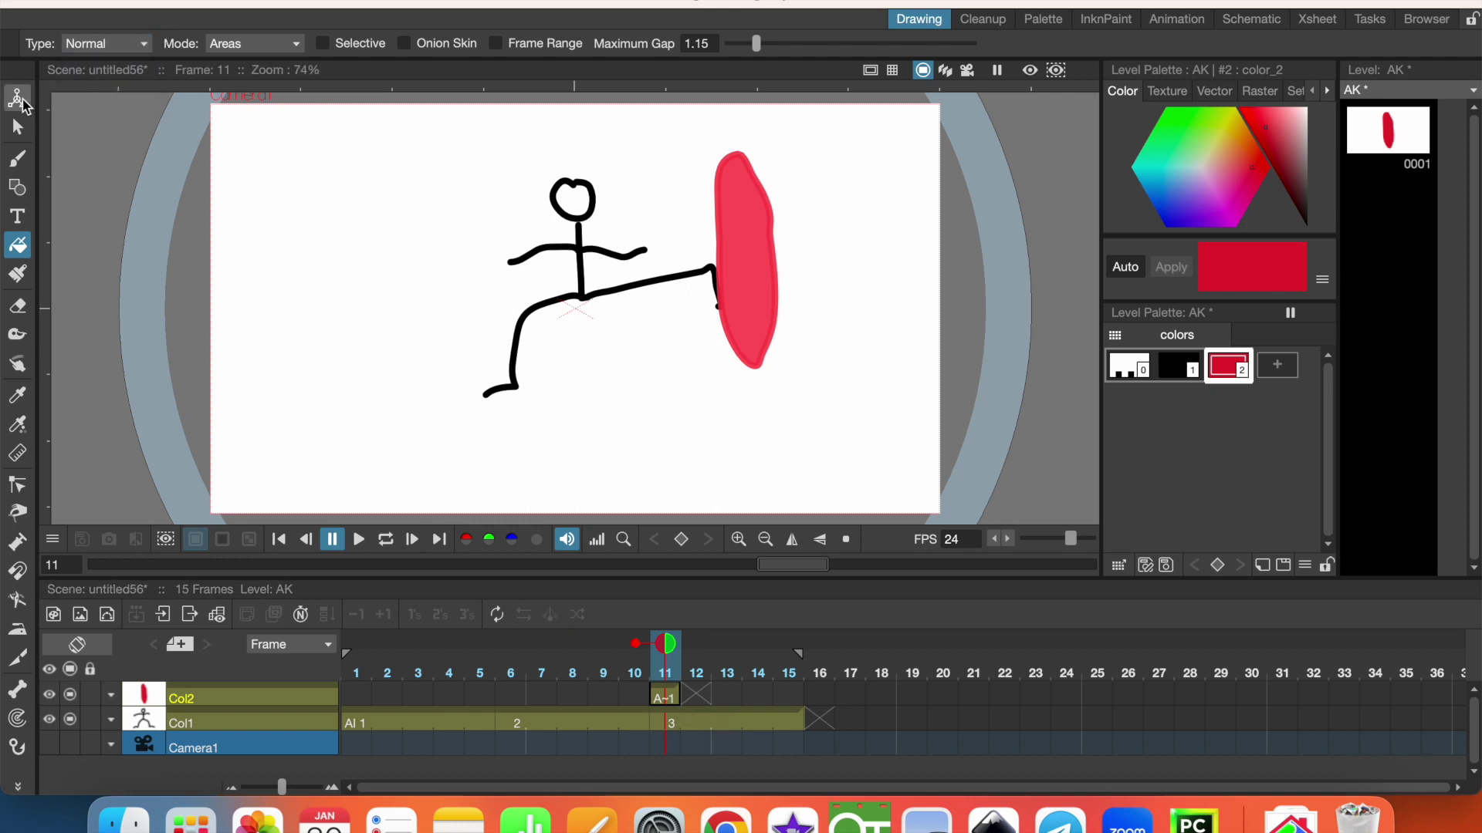
click(24, 101)
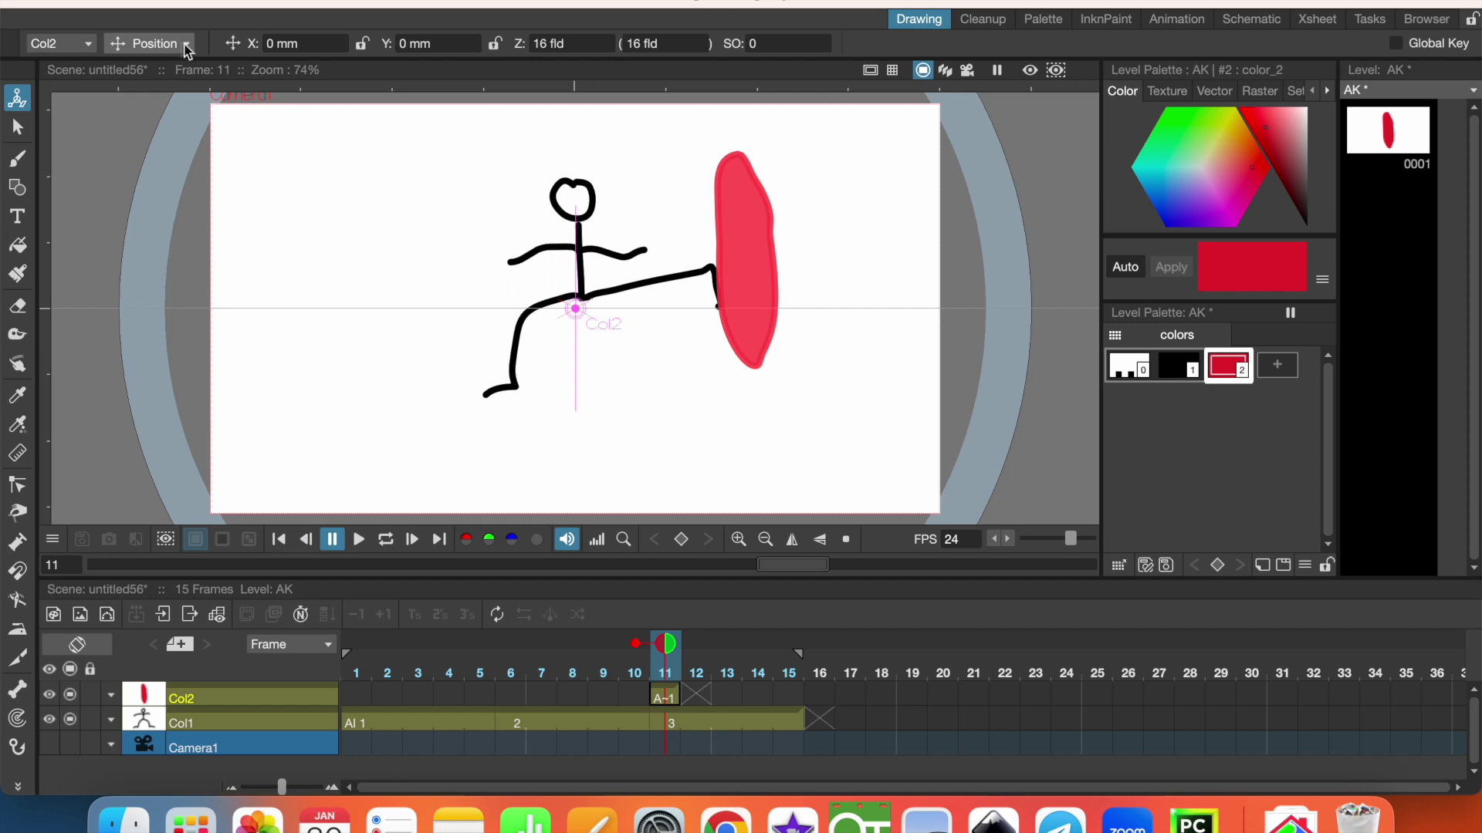
Set the Animate tool to Shear, shear the bag slightly at frame 11, and select following frames.
click(184, 44)
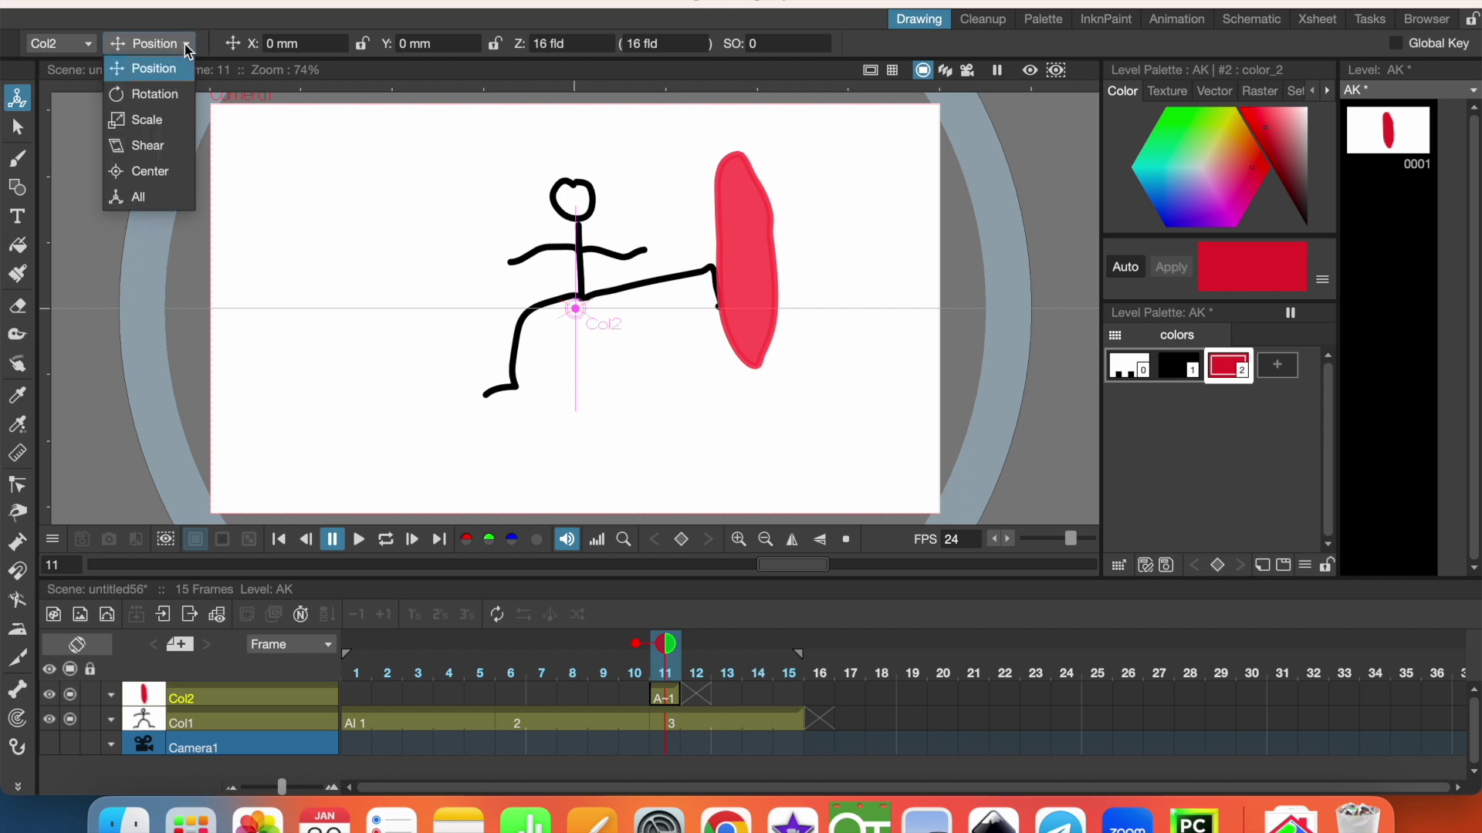
click(146, 145)
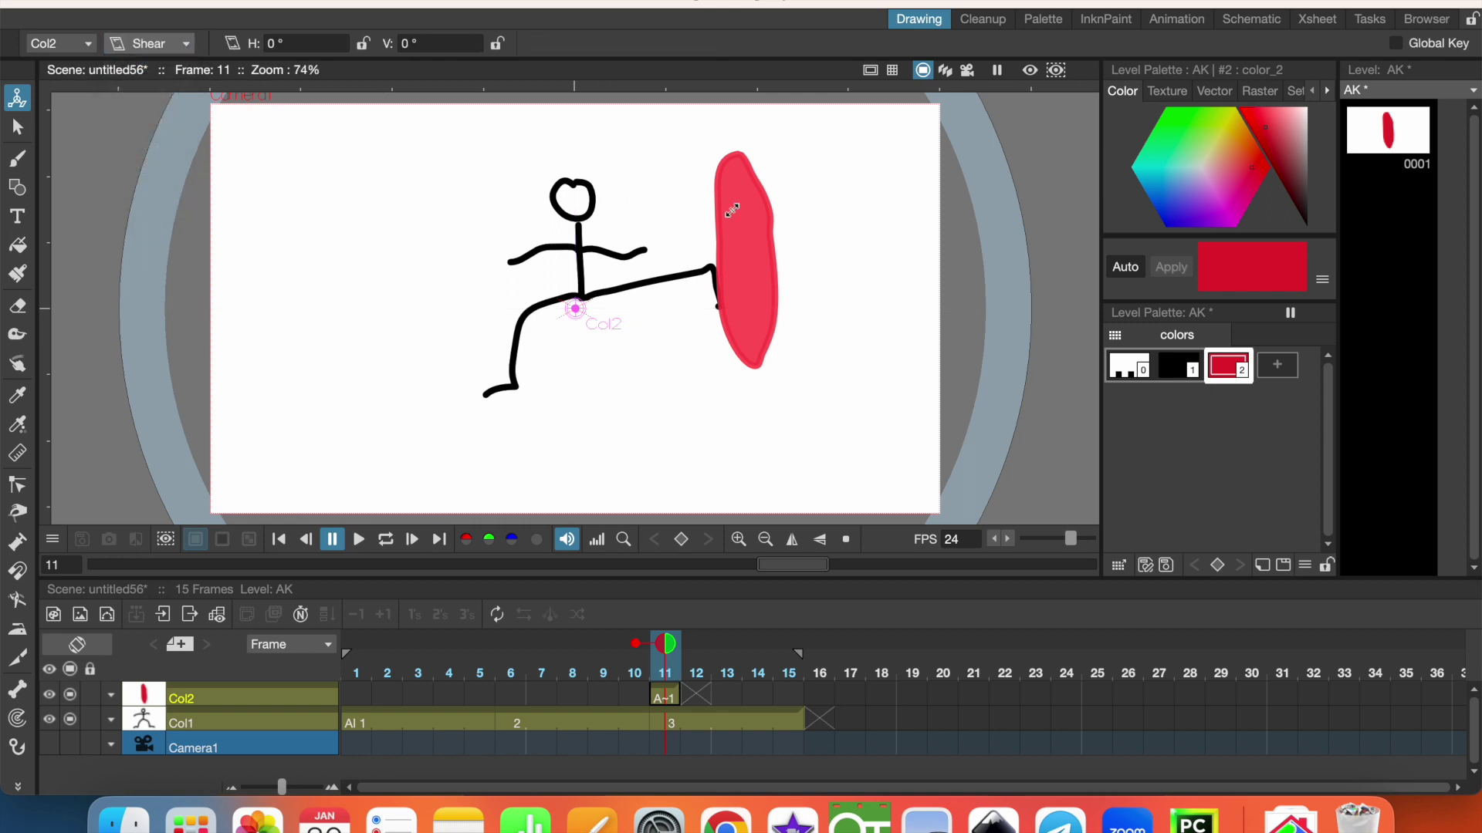
drag(739, 196, 728, 194)
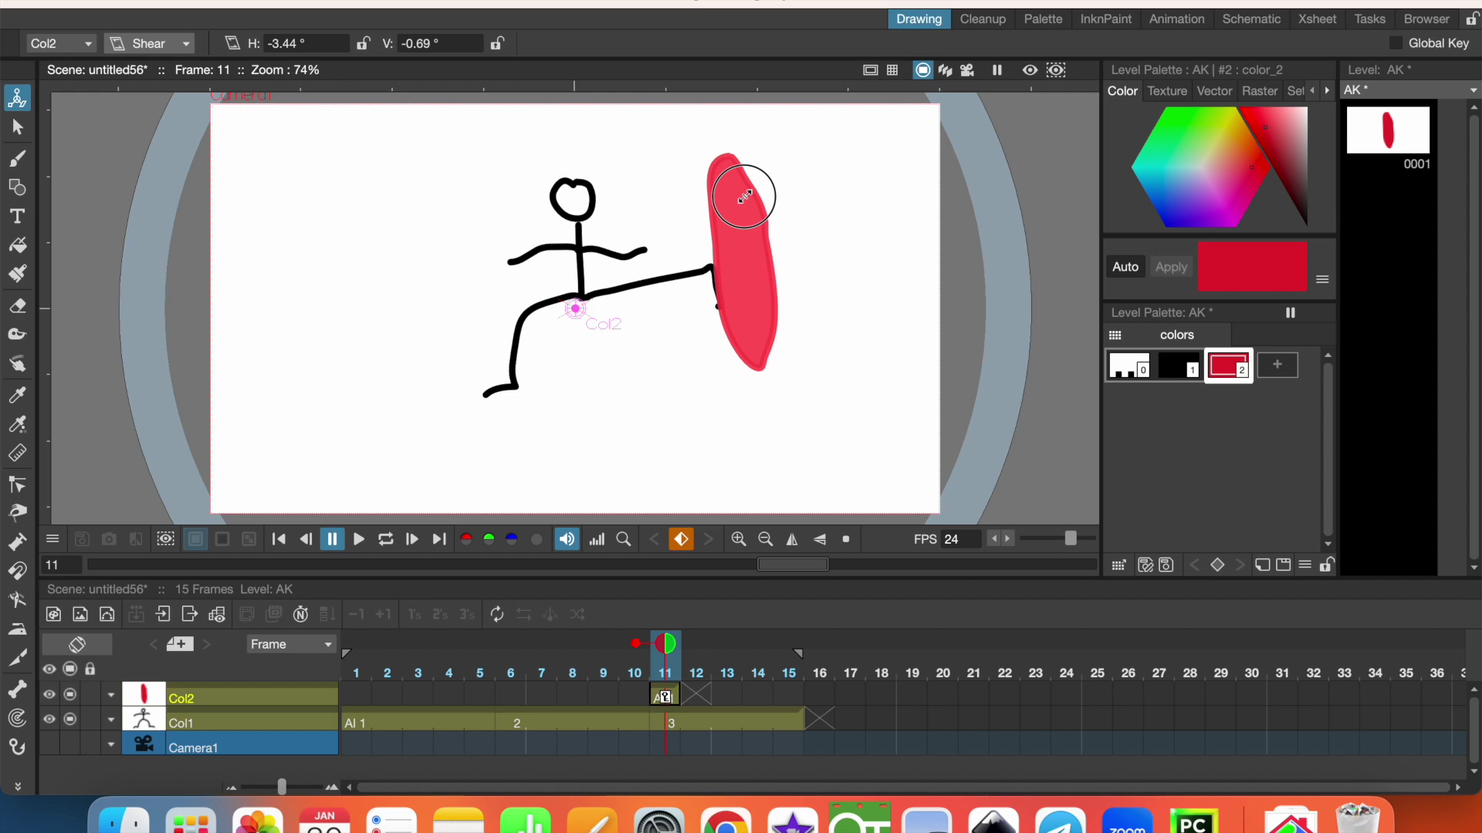
click(712, 694)
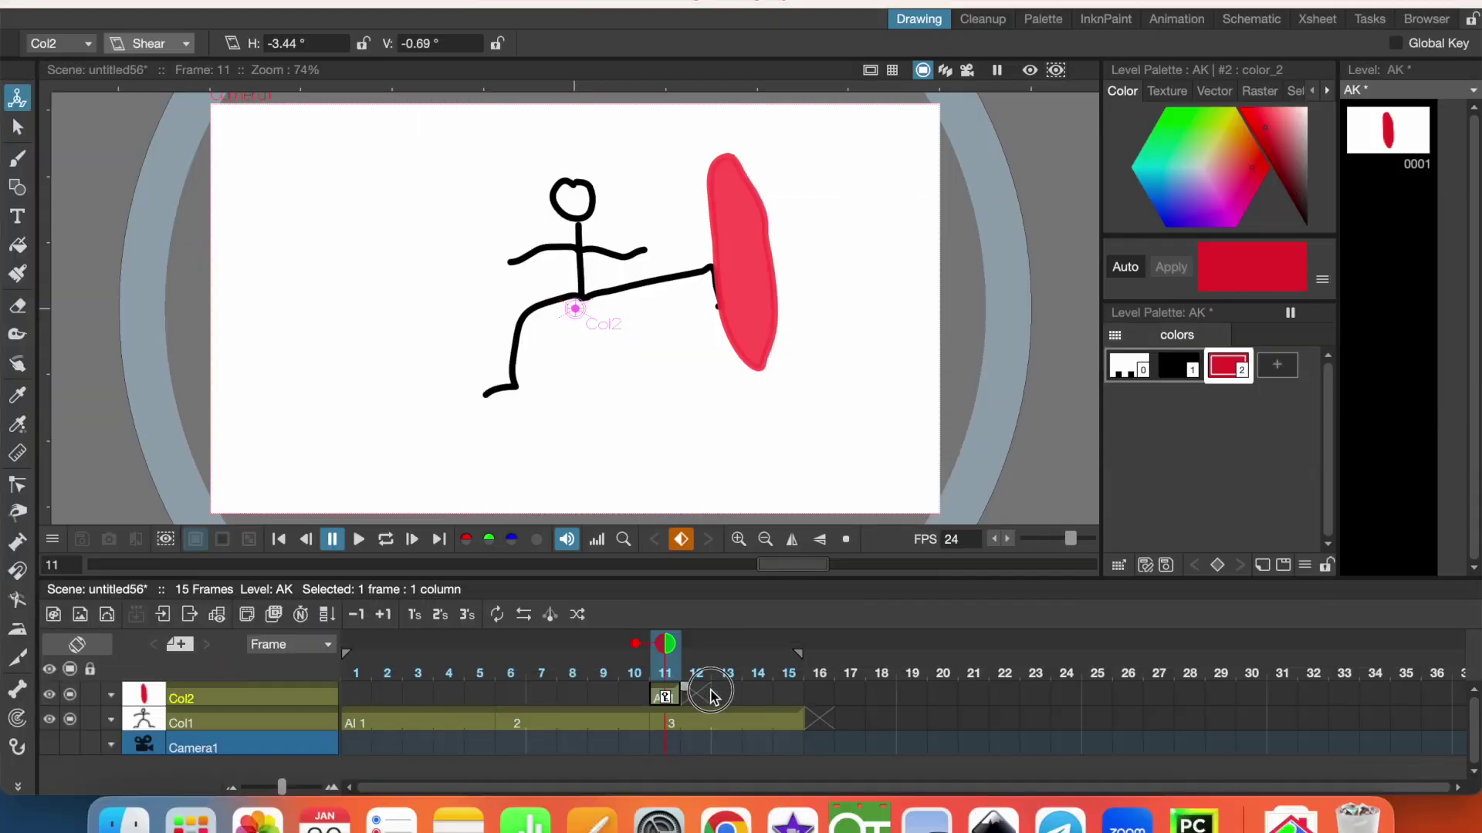
drag(712, 694, 810, 695)
key(super+s)
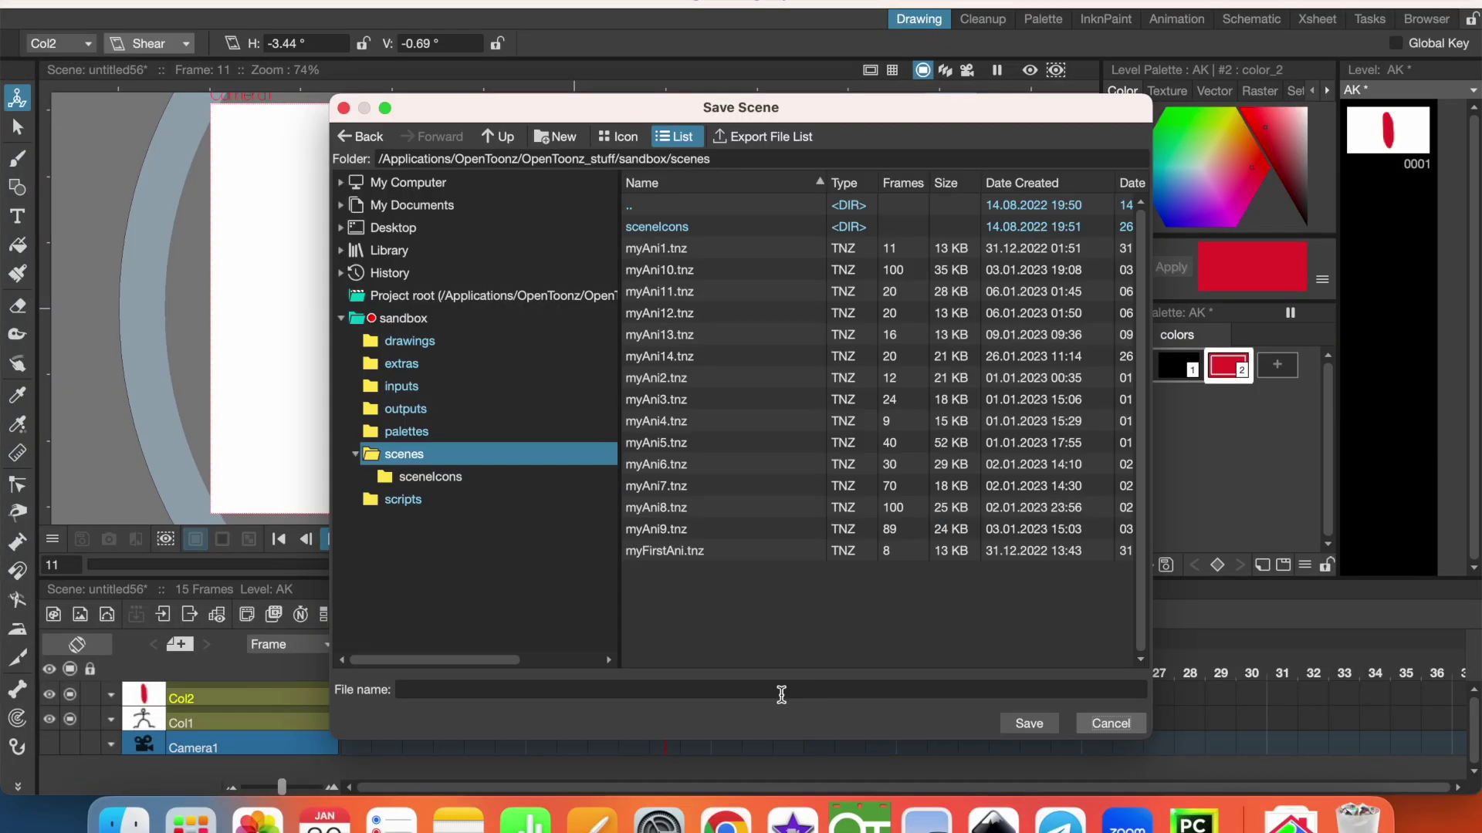
key(Escape)
Shear the bag the other way at frame 12 and scrub to frame 15 to check the wobble.
click(702, 692)
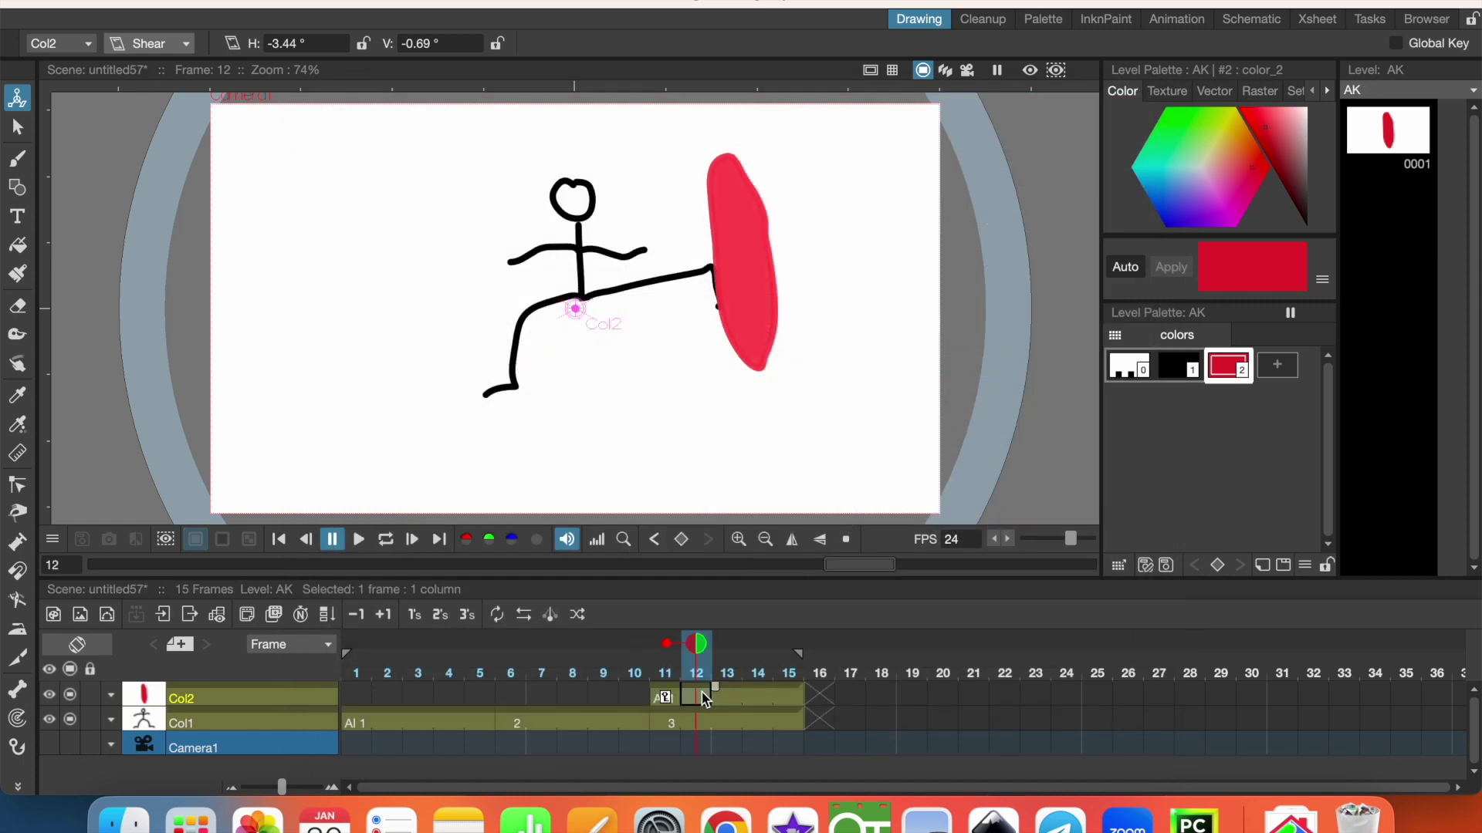
drag(739, 203, 772, 275)
key(period)
key(period)
key(period)
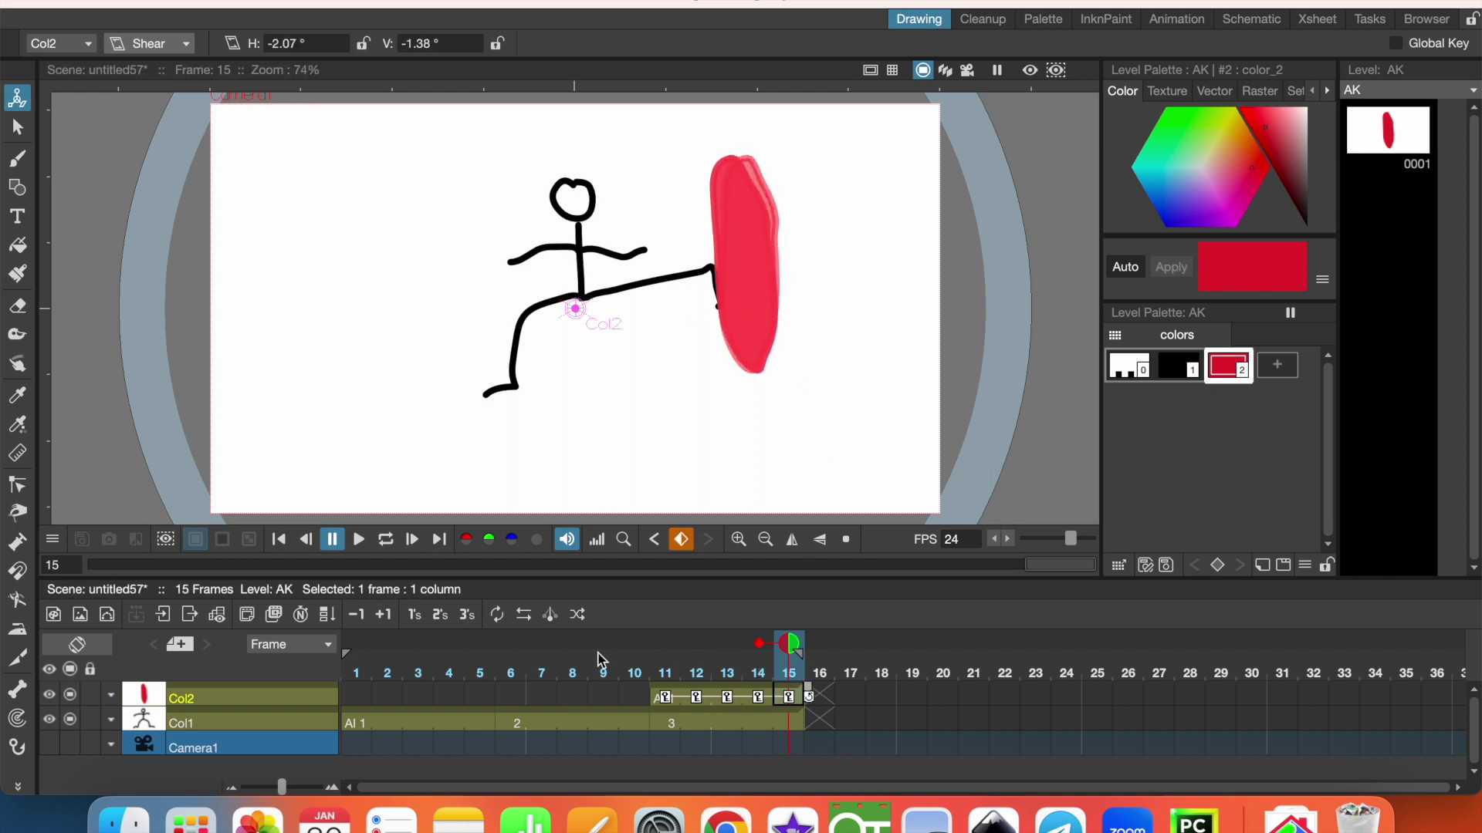
mouse_move(607, 675)
mouse_down()
mouse_move(756, 652)
mouse_move(793, 660)
mouse_move(754, 660)
mouse_move(798, 677)
mouse_move(637, 671)
mouse_move(664, 676)
mouse_up()
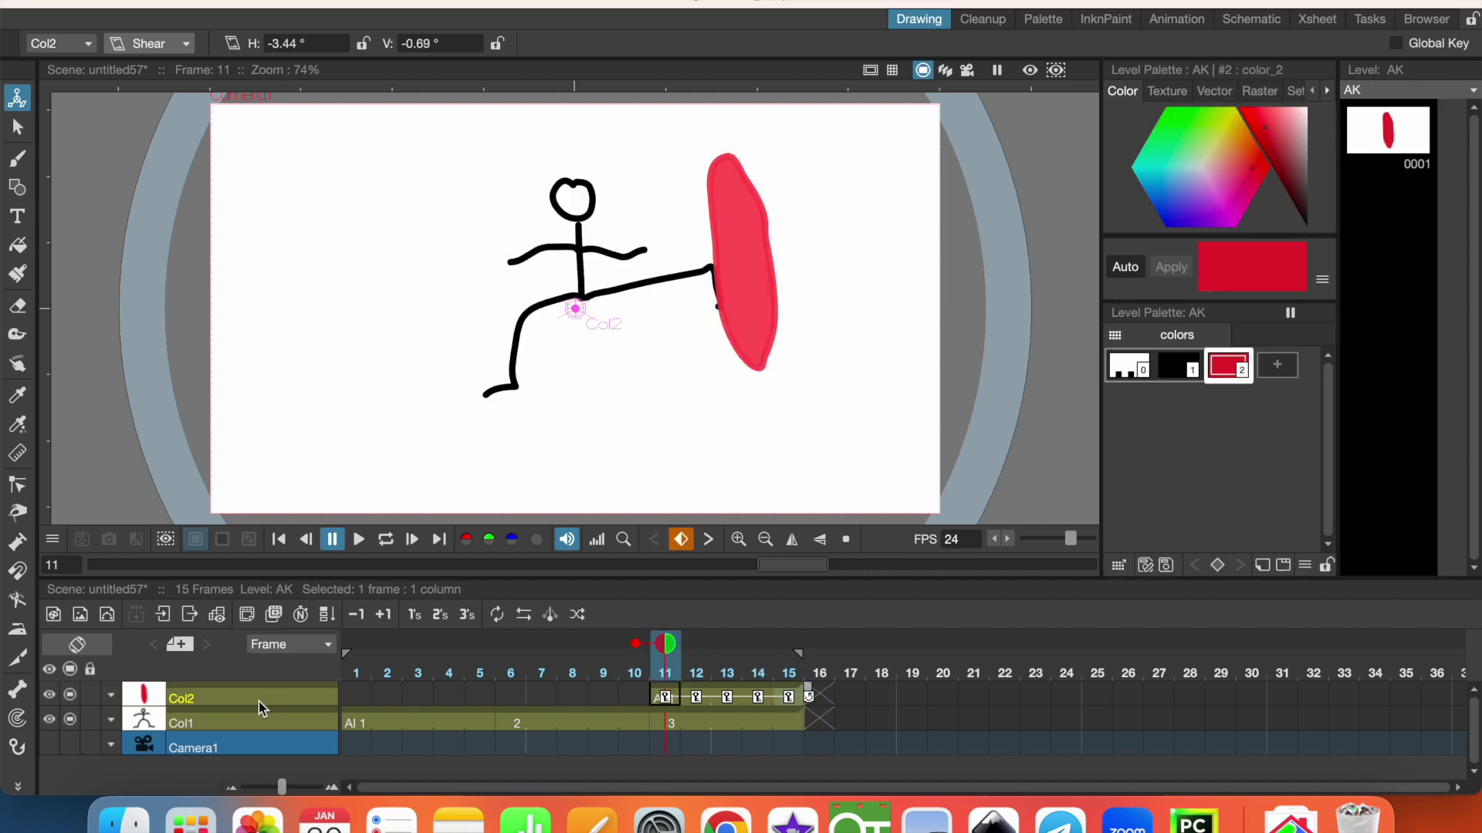
Create new vector level AL and brush a short black rope above the red bag.
key(alt+n)
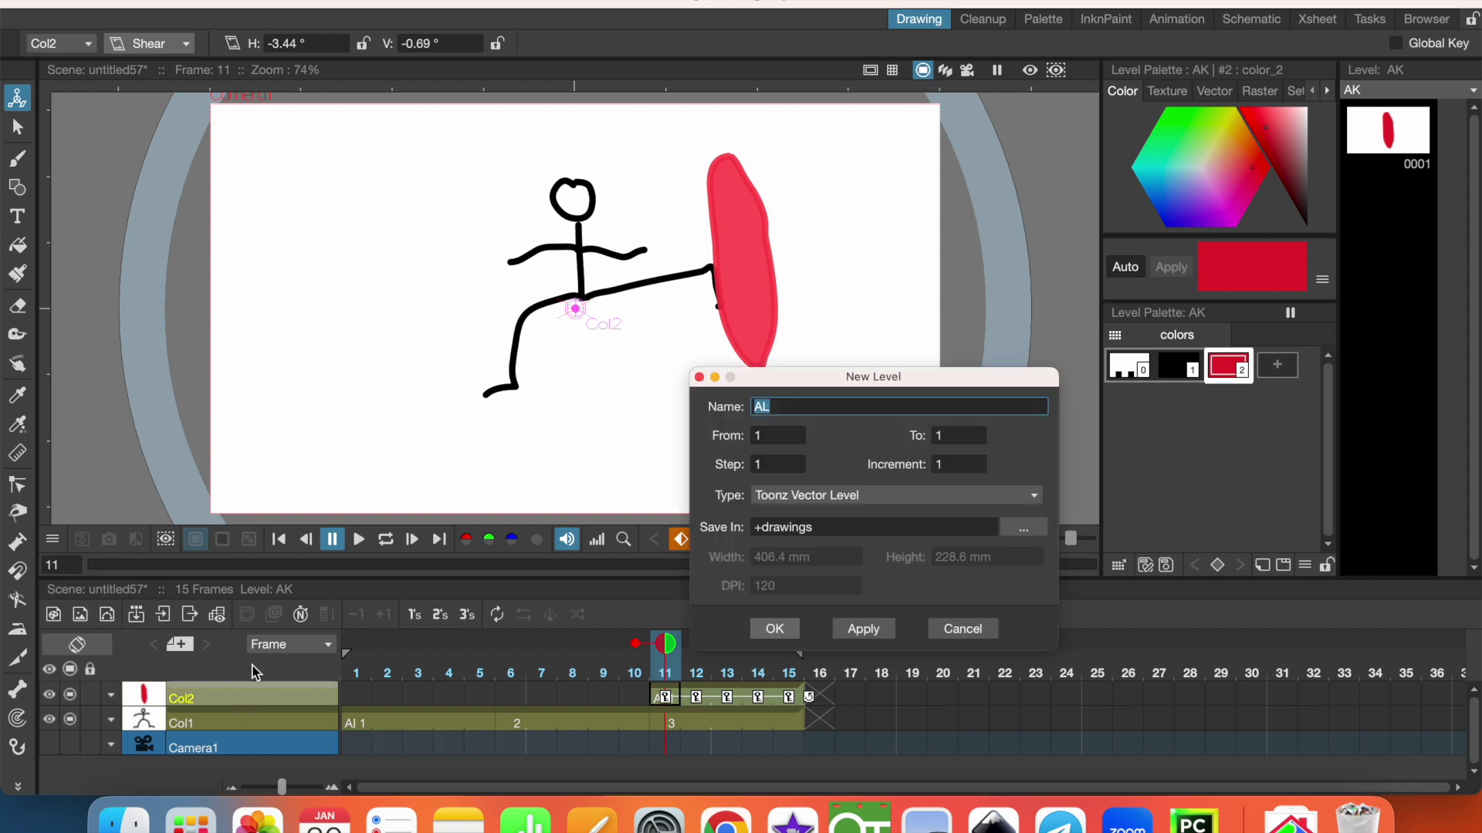
click(775, 629)
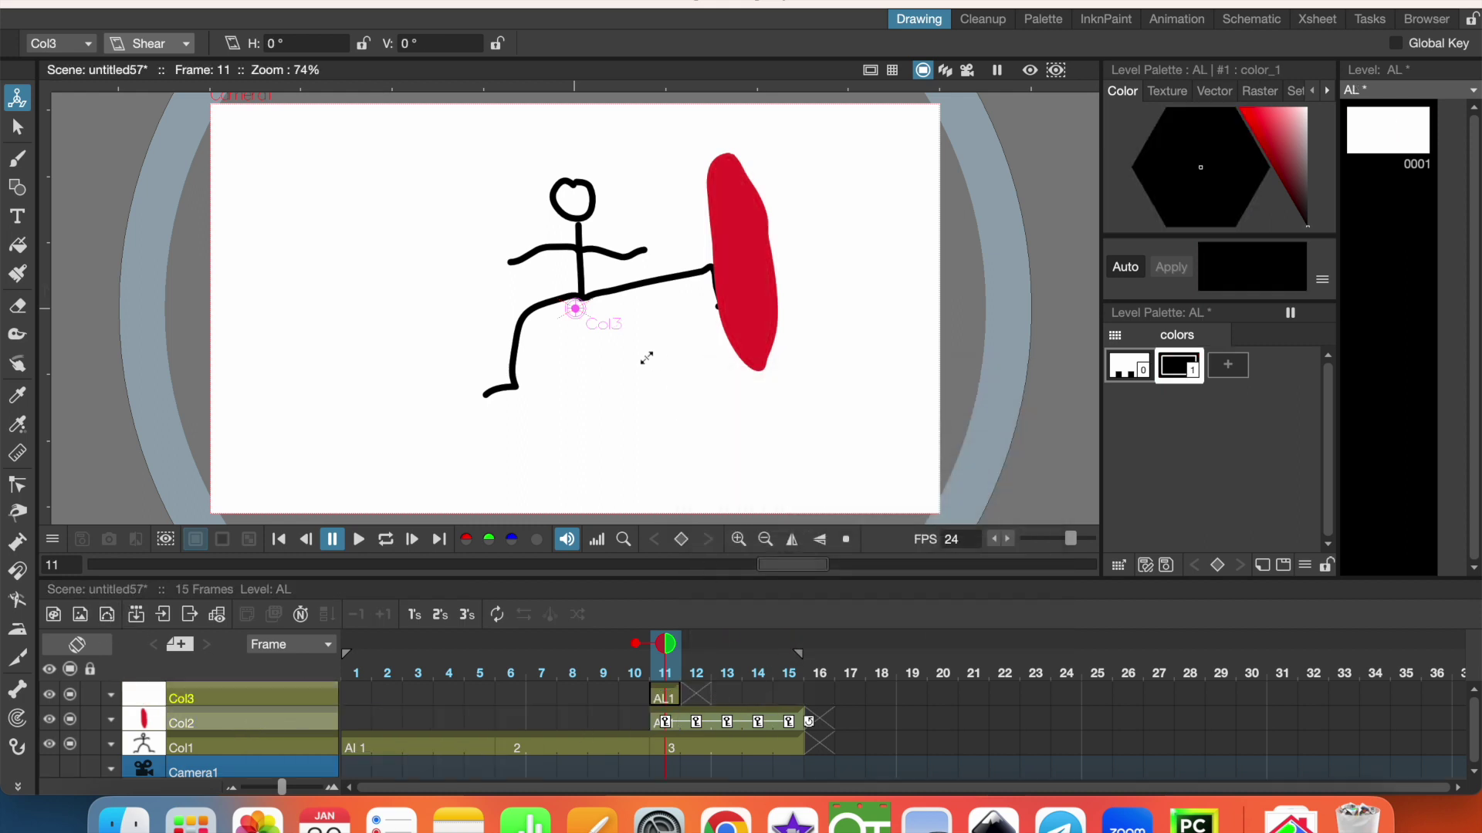
click(17, 158)
drag(729, 156, 732, 126)
Move the rope's rotation centre to its top and key a 6.23° rotation at frame 11.
click(680, 698)
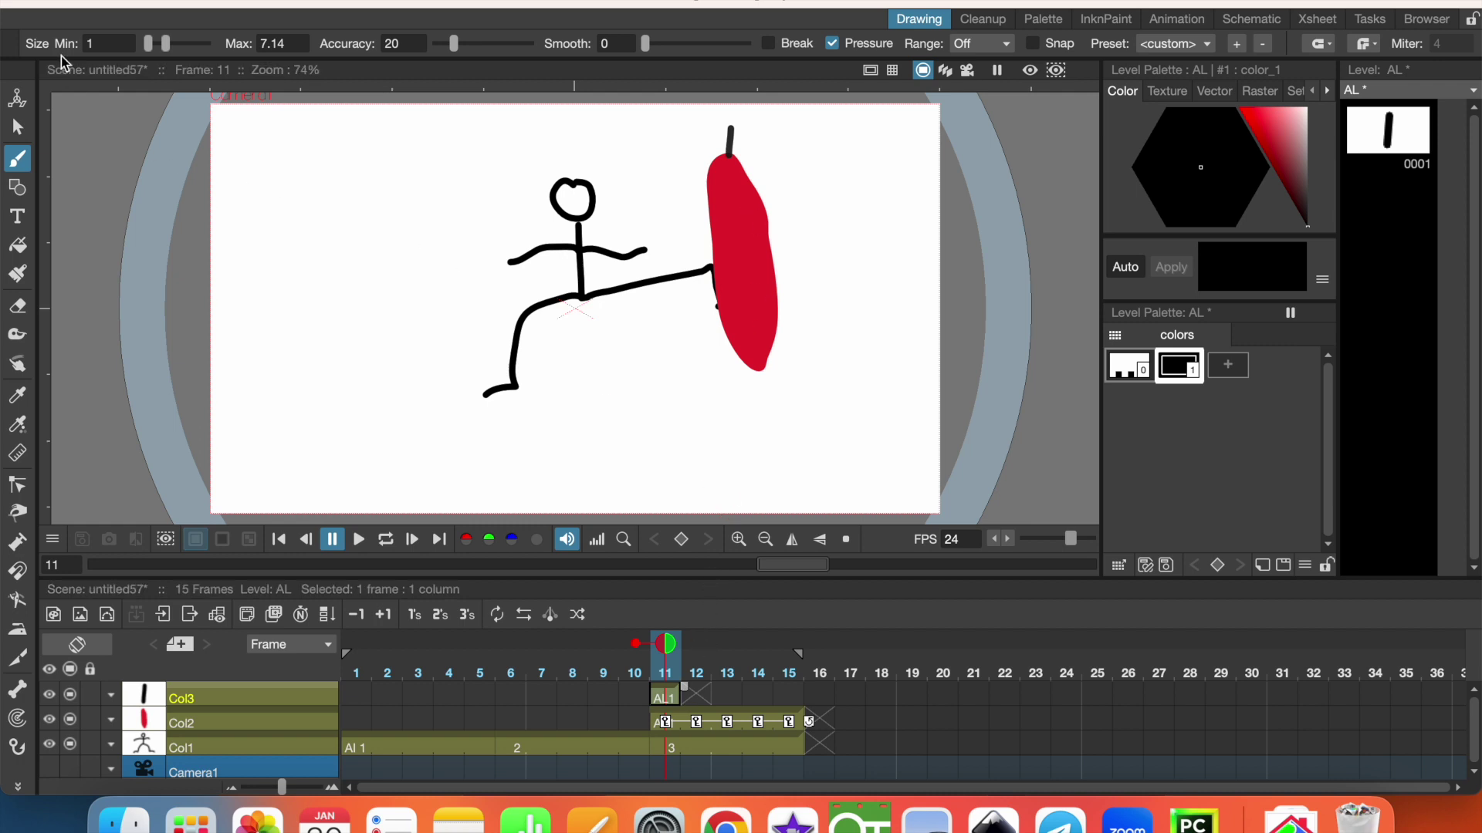
click(17, 98)
click(168, 44)
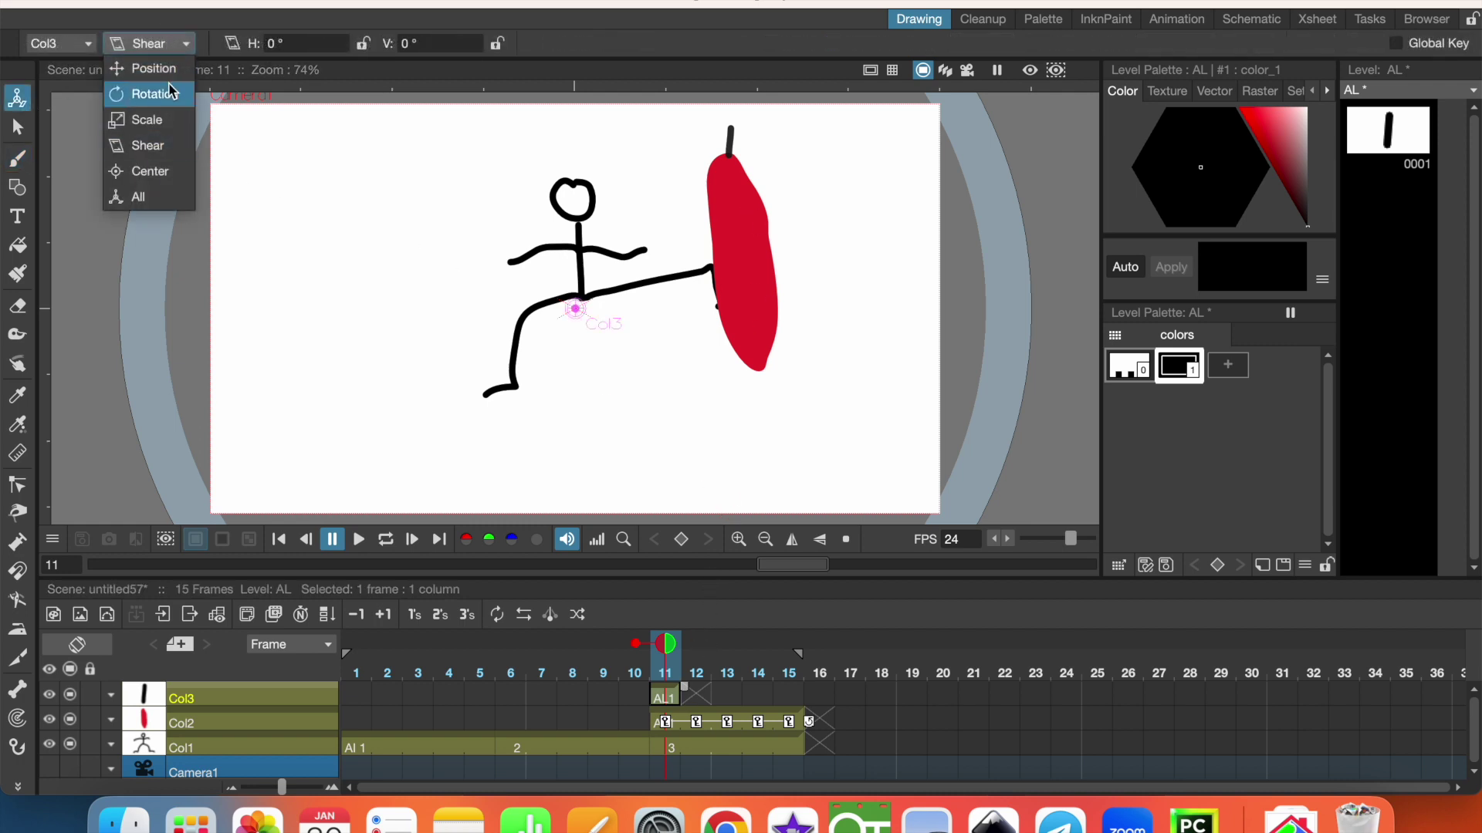
click(143, 171)
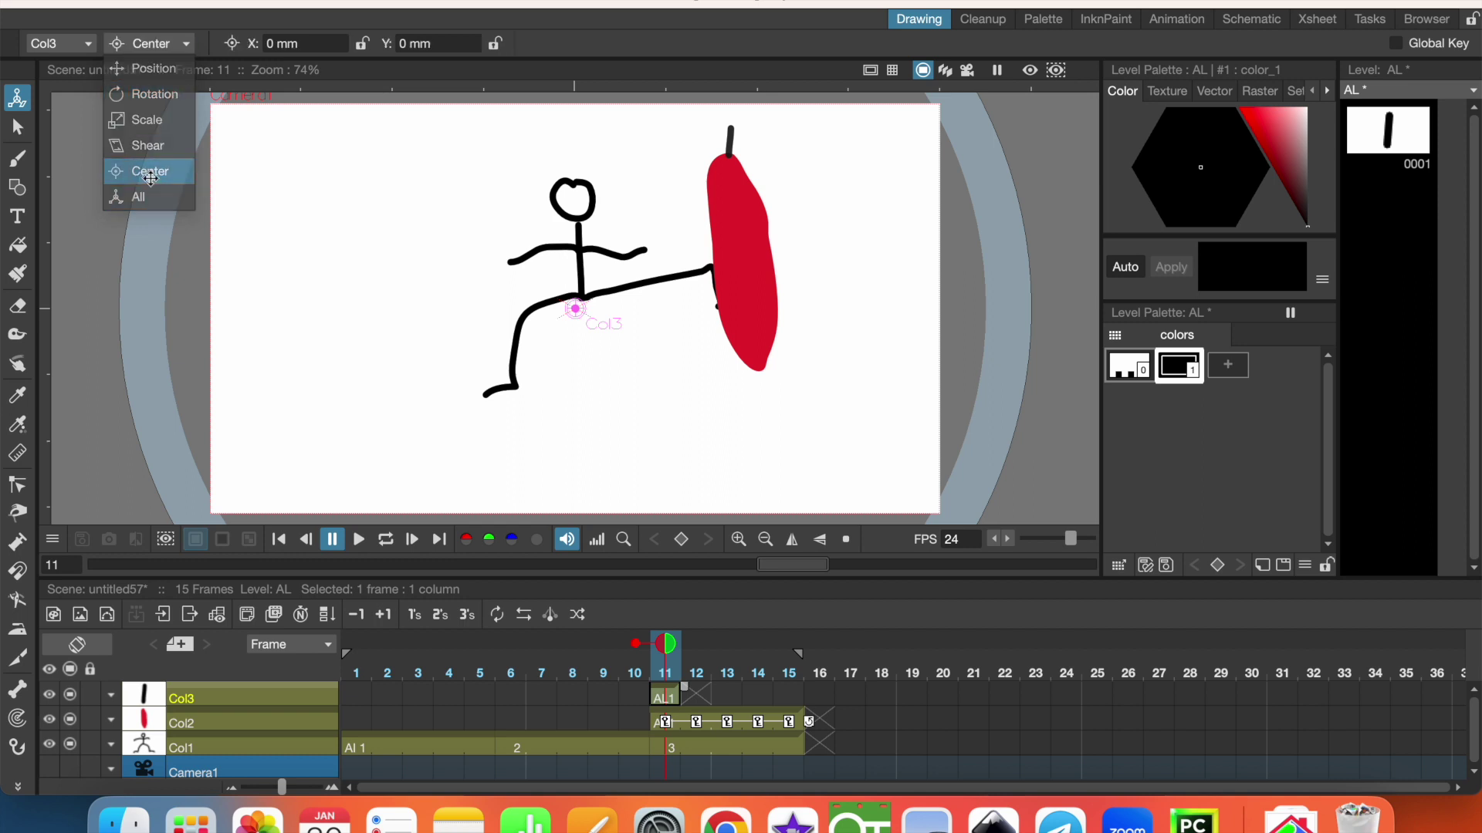
drag(591, 261, 732, 126)
click(154, 43)
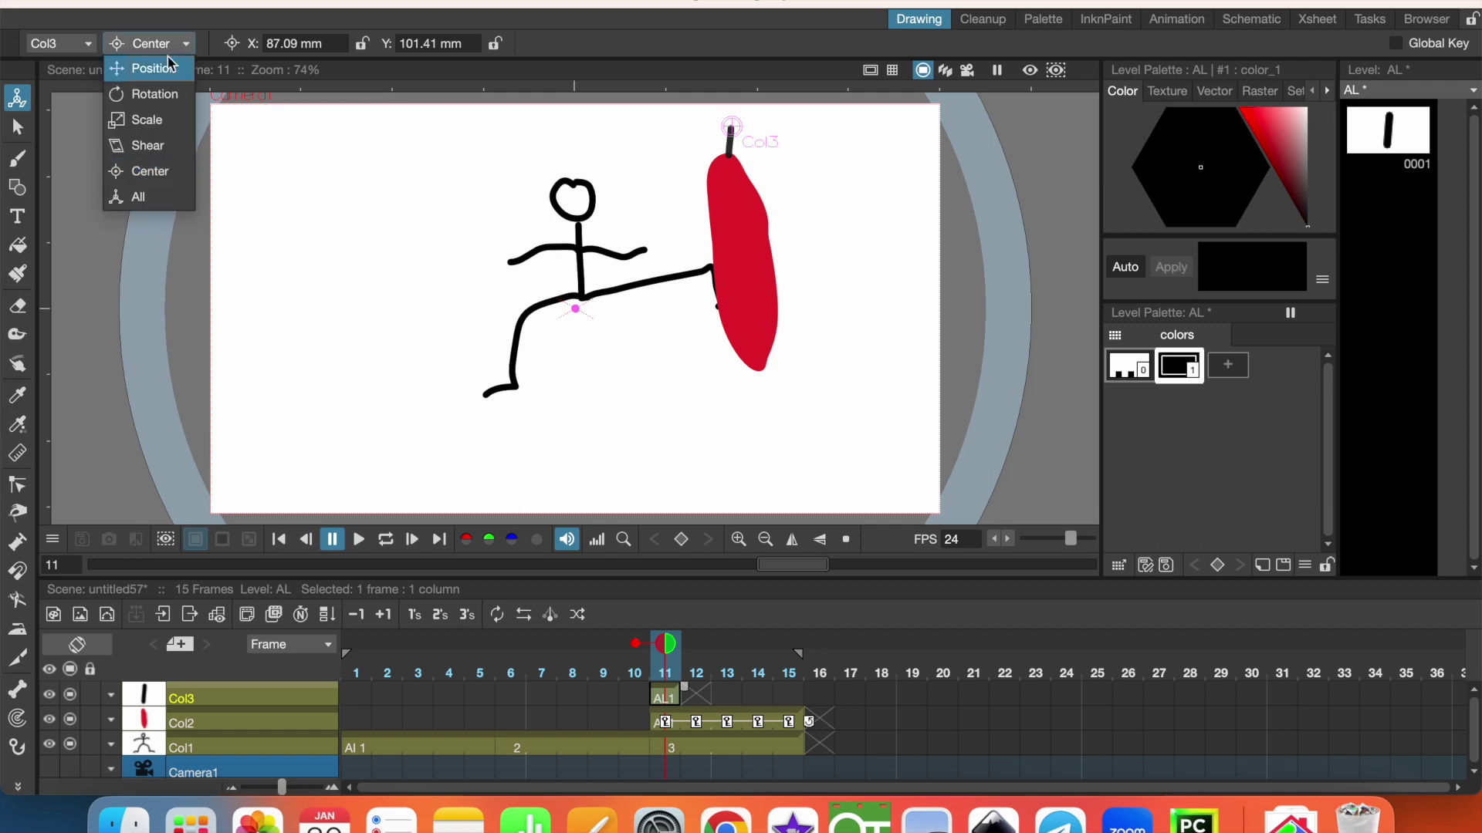
click(143, 93)
mouse_move(737, 165)
mouse_down()
mouse_move(710, 151)
mouse_move(737, 164)
mouse_up()
click(698, 697)
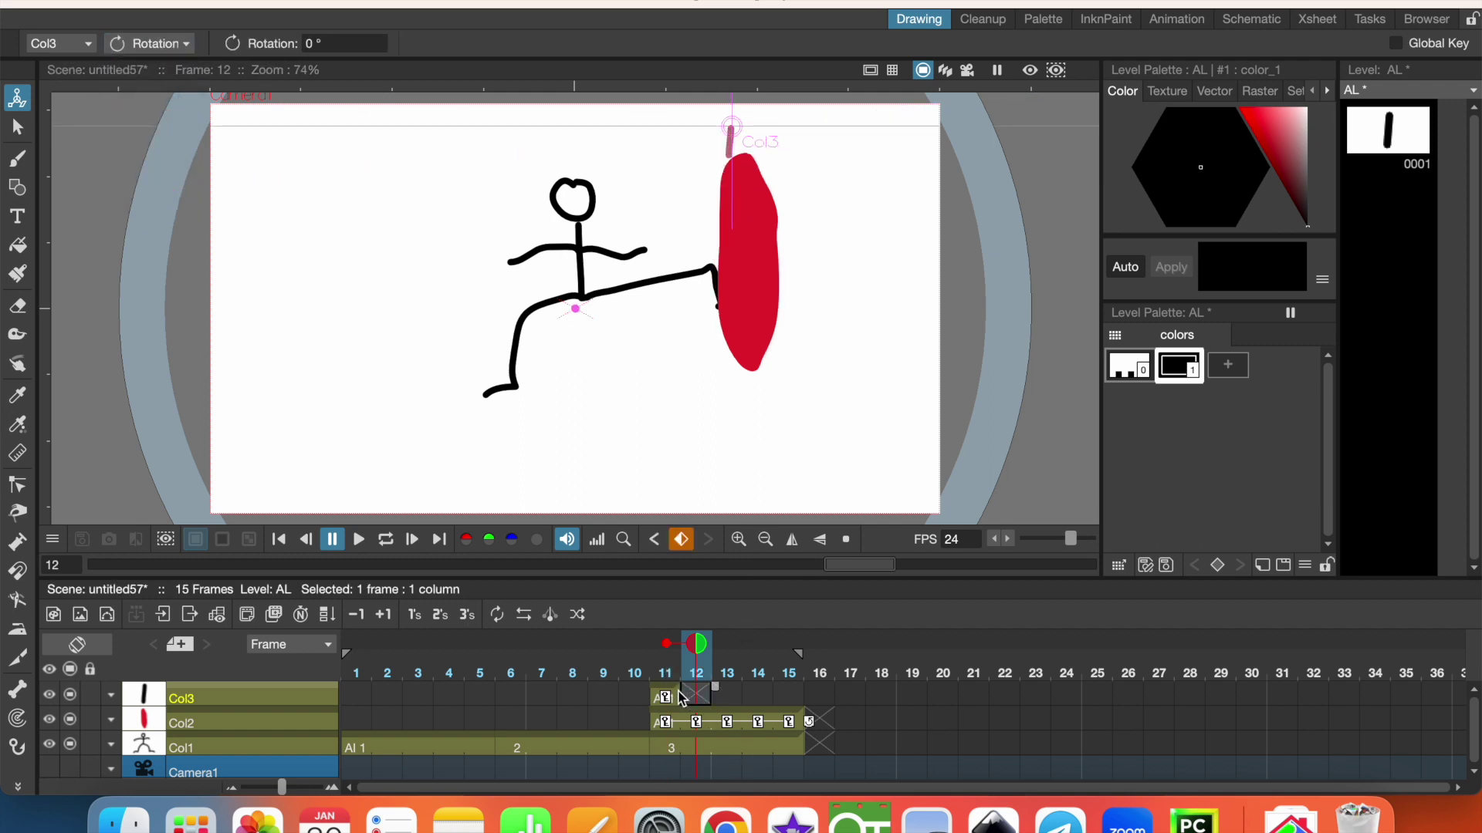
Extend the rope drawing through frame 15 and key it swung to 20.94° at frame 12.
click(680, 696)
drag(687, 695, 807, 697)
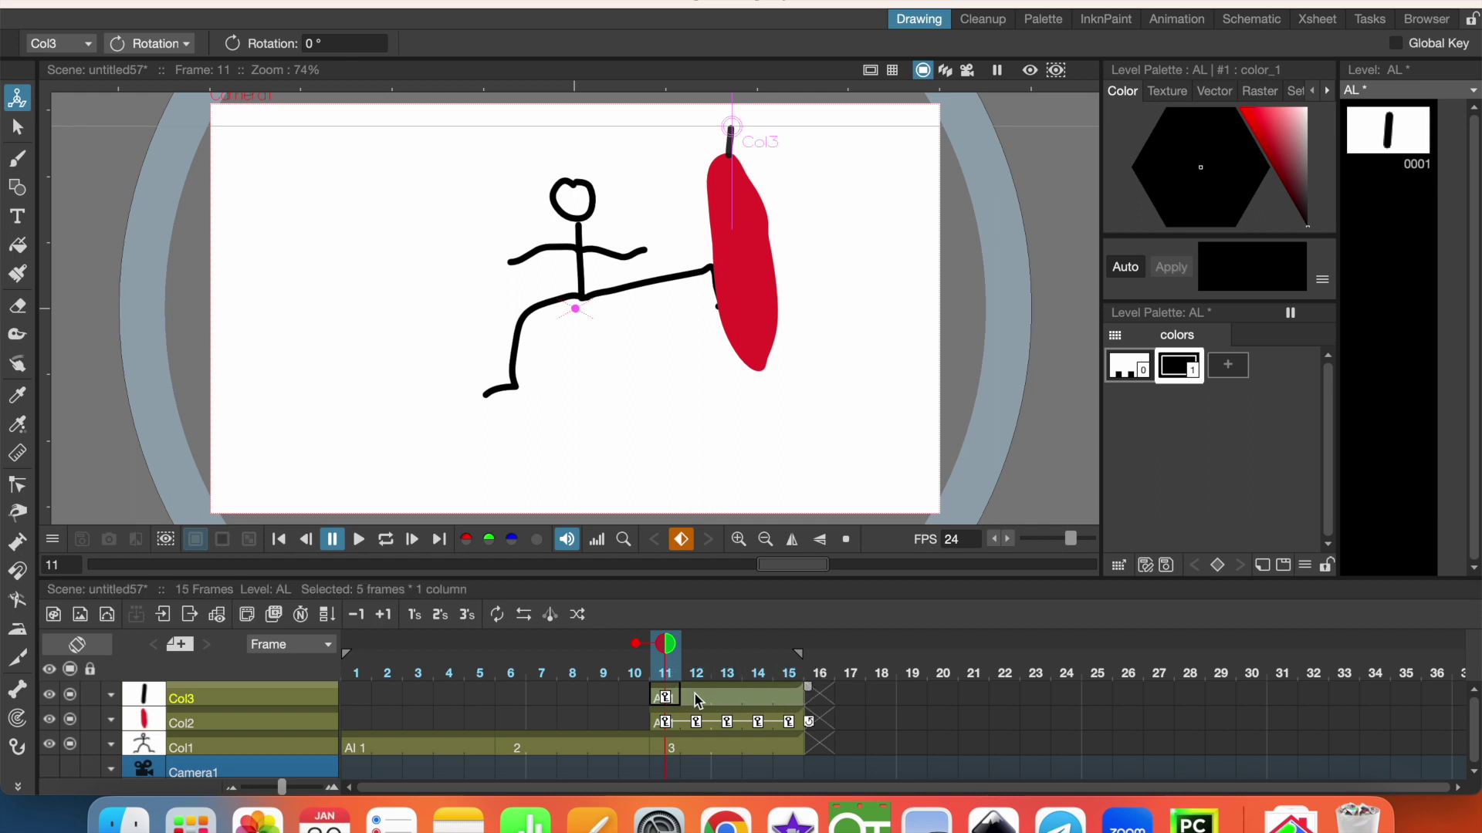
click(697, 698)
mouse_move(746, 162)
mouse_down()
mouse_move(801, 160)
mouse_move(774, 155)
mouse_up()
key(period)
key(period)
key(period)
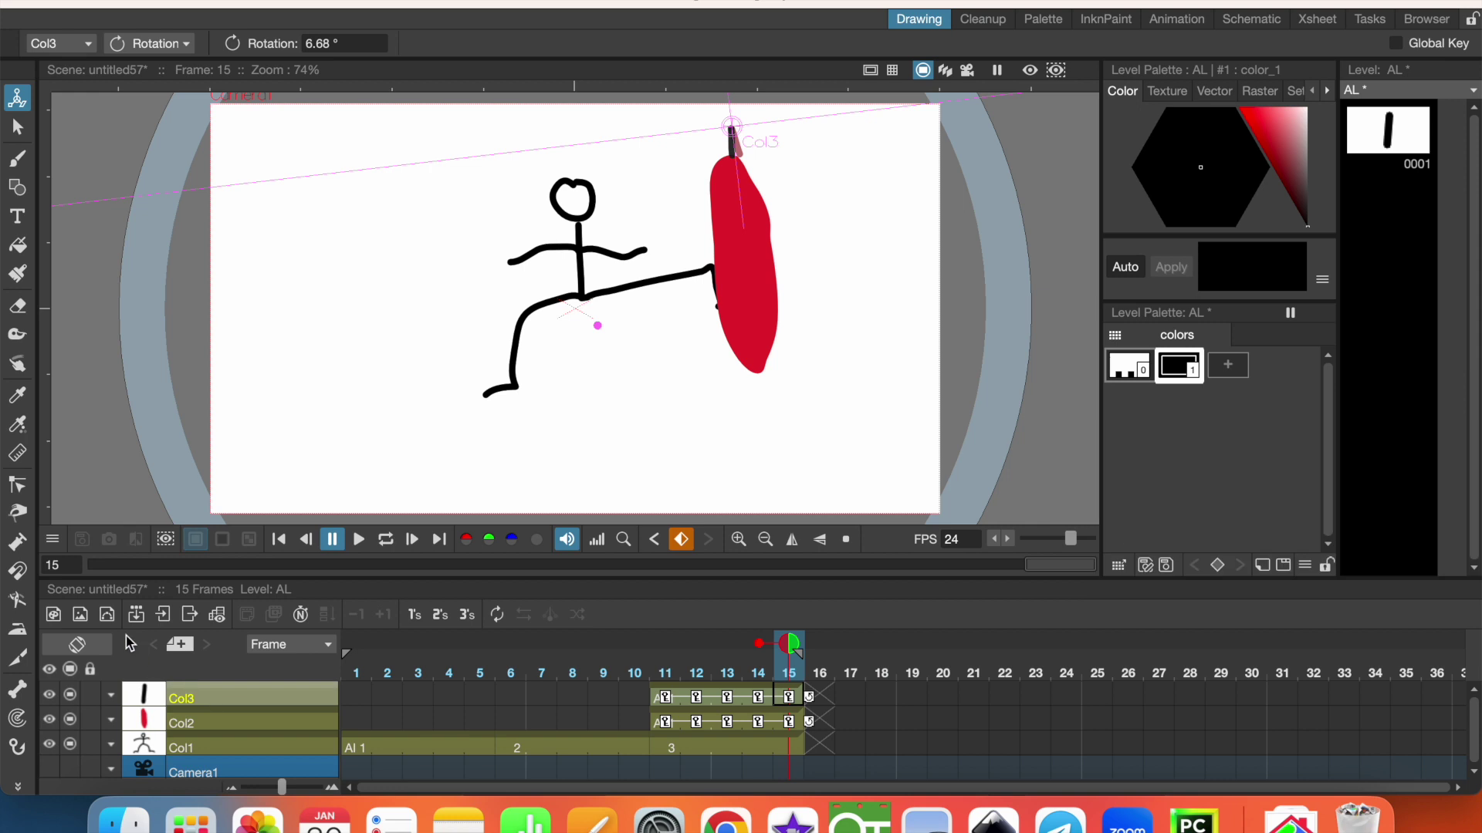
Create vector level AM, draw a horizontal bar at frame 15, then clear that cell.
click(108, 616)
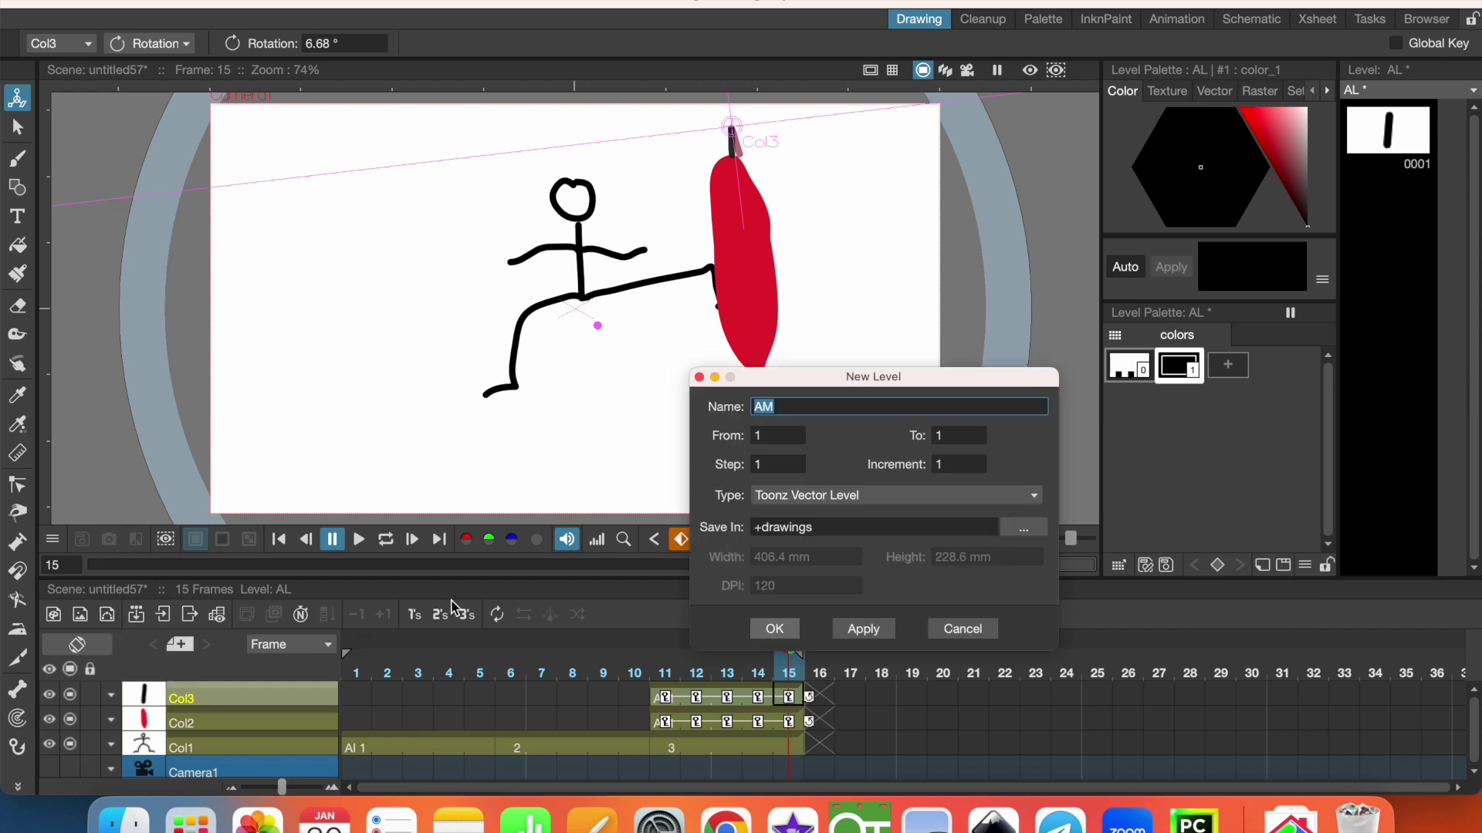
click(773, 627)
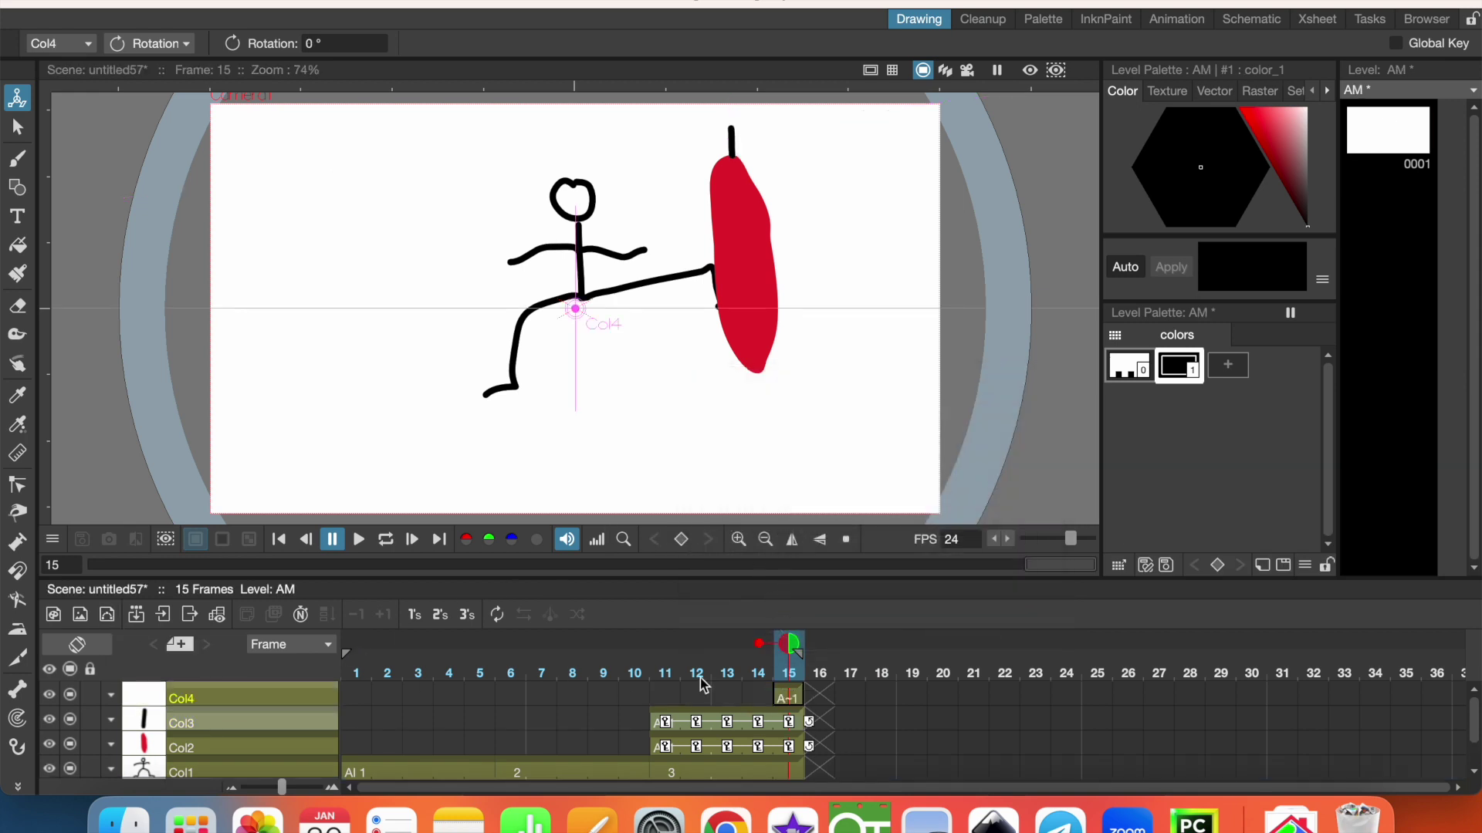
click(787, 697)
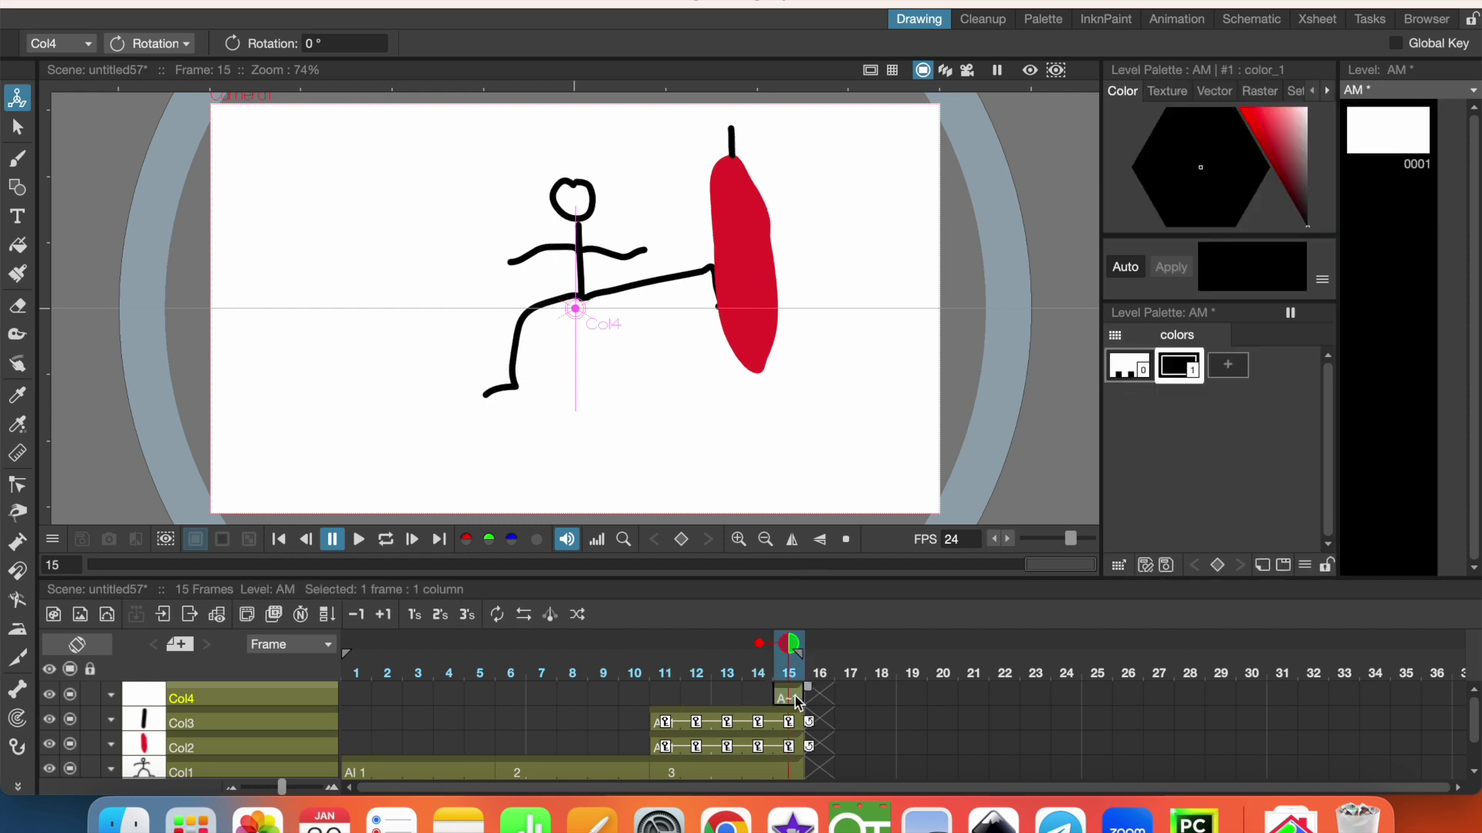
click(18, 160)
drag(628, 123, 822, 124)
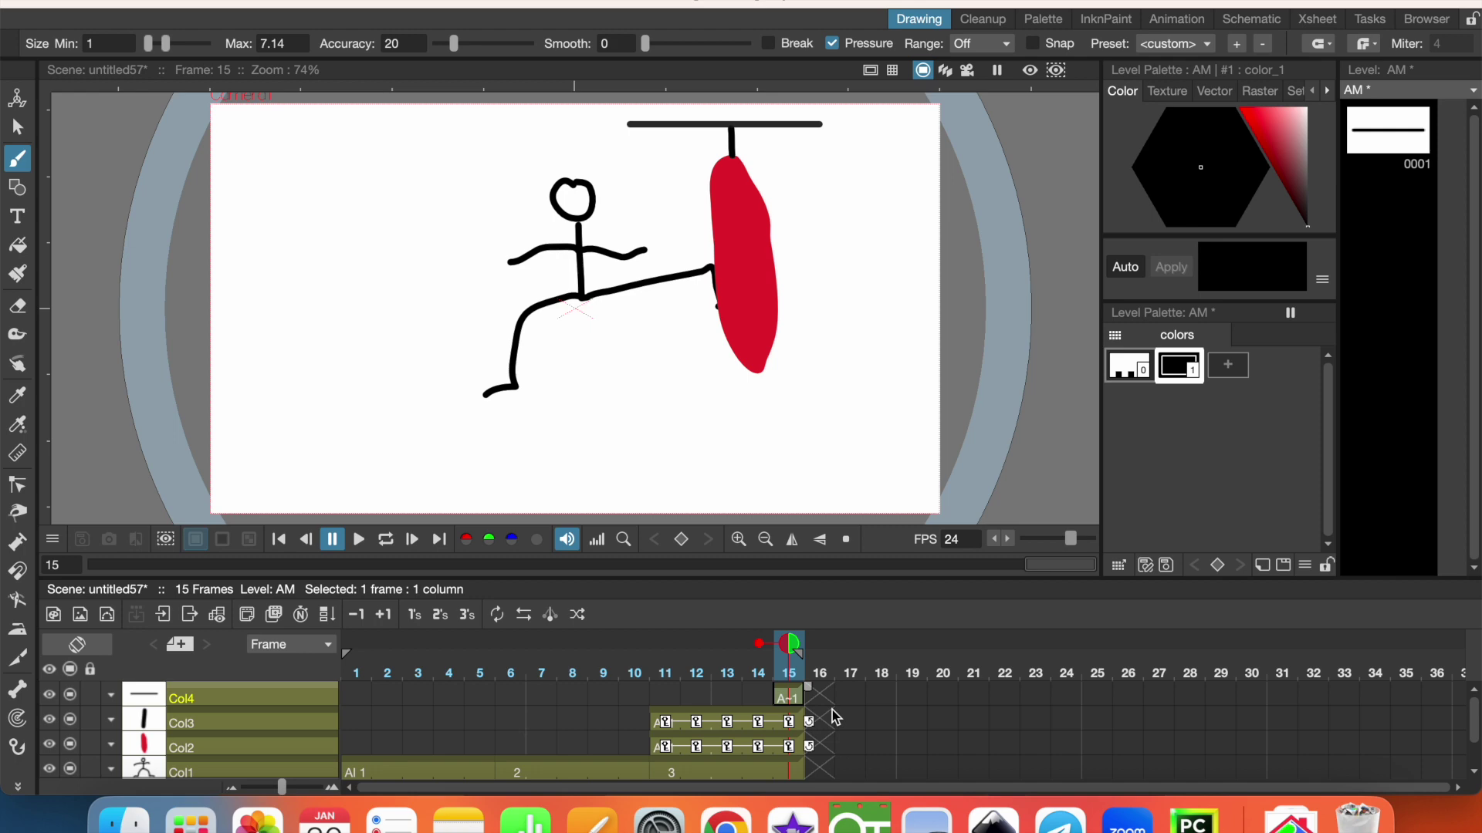
key(Delete)
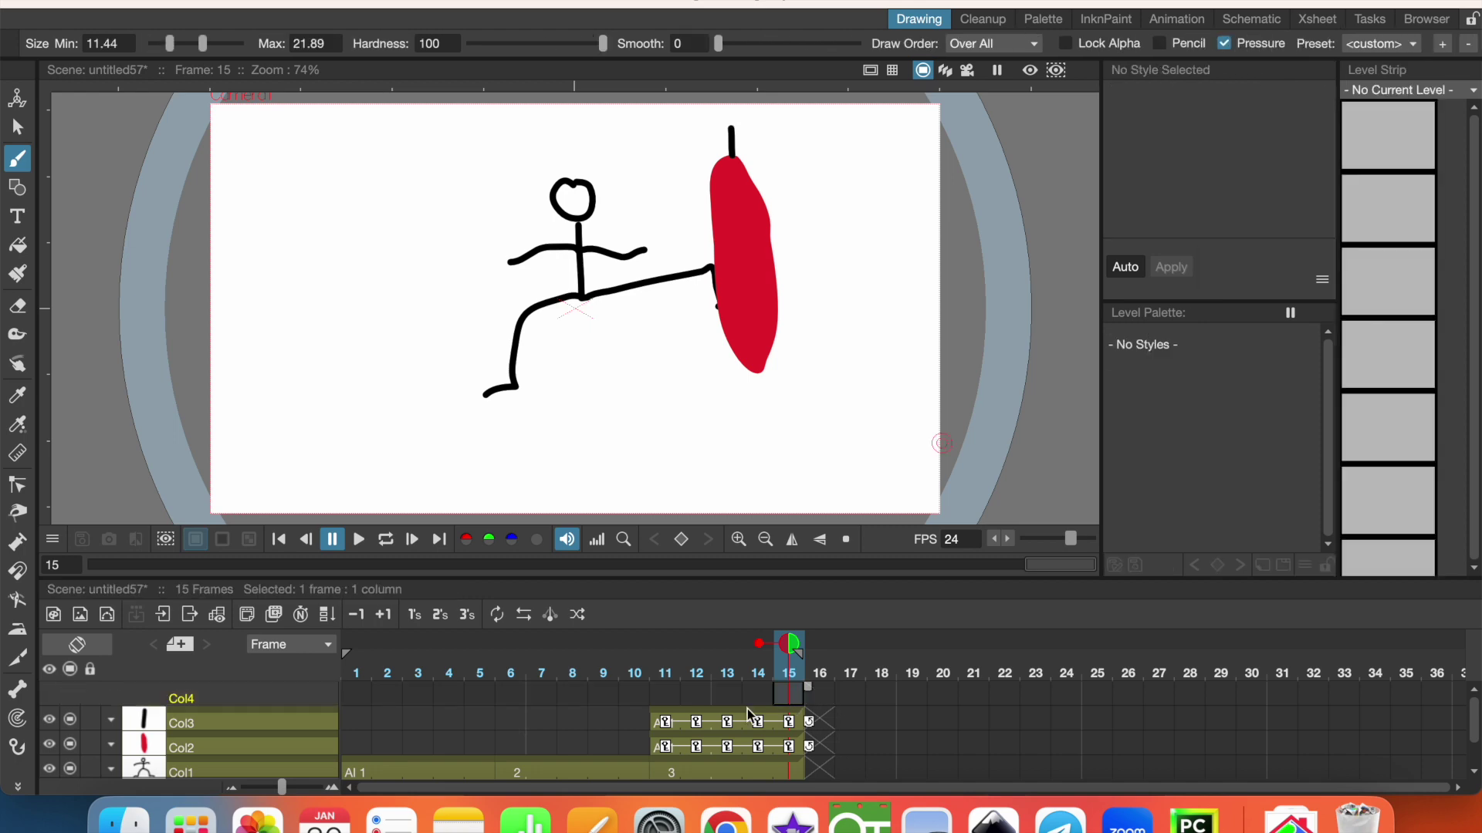
click(367, 698)
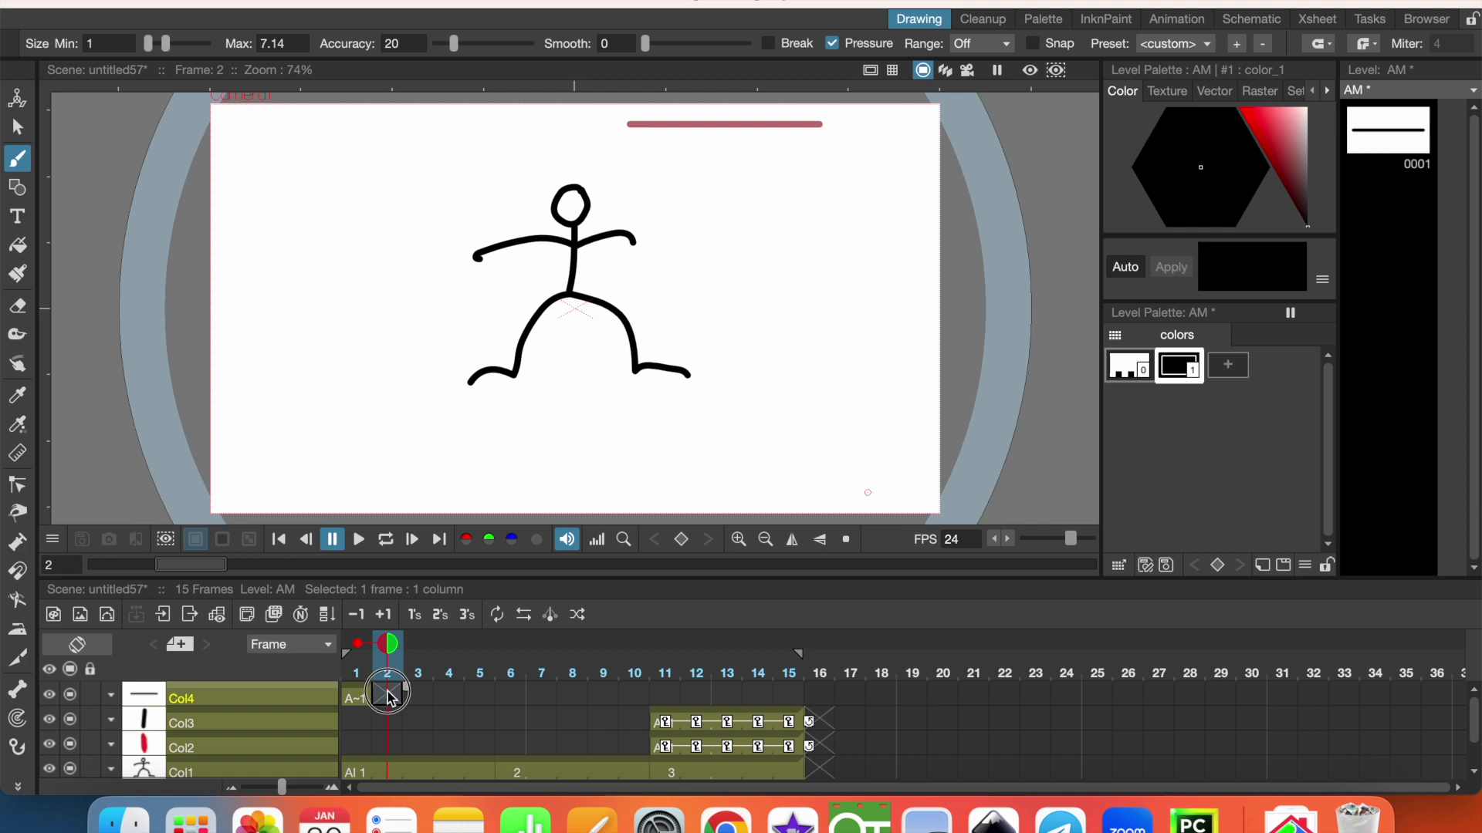
Extend the crossbar over frames 1–15, redraw the rope in Col3 frame 1, and fill it through frame 15, deleting frames 21–25.
drag(387, 695, 831, 700)
click(662, 726)
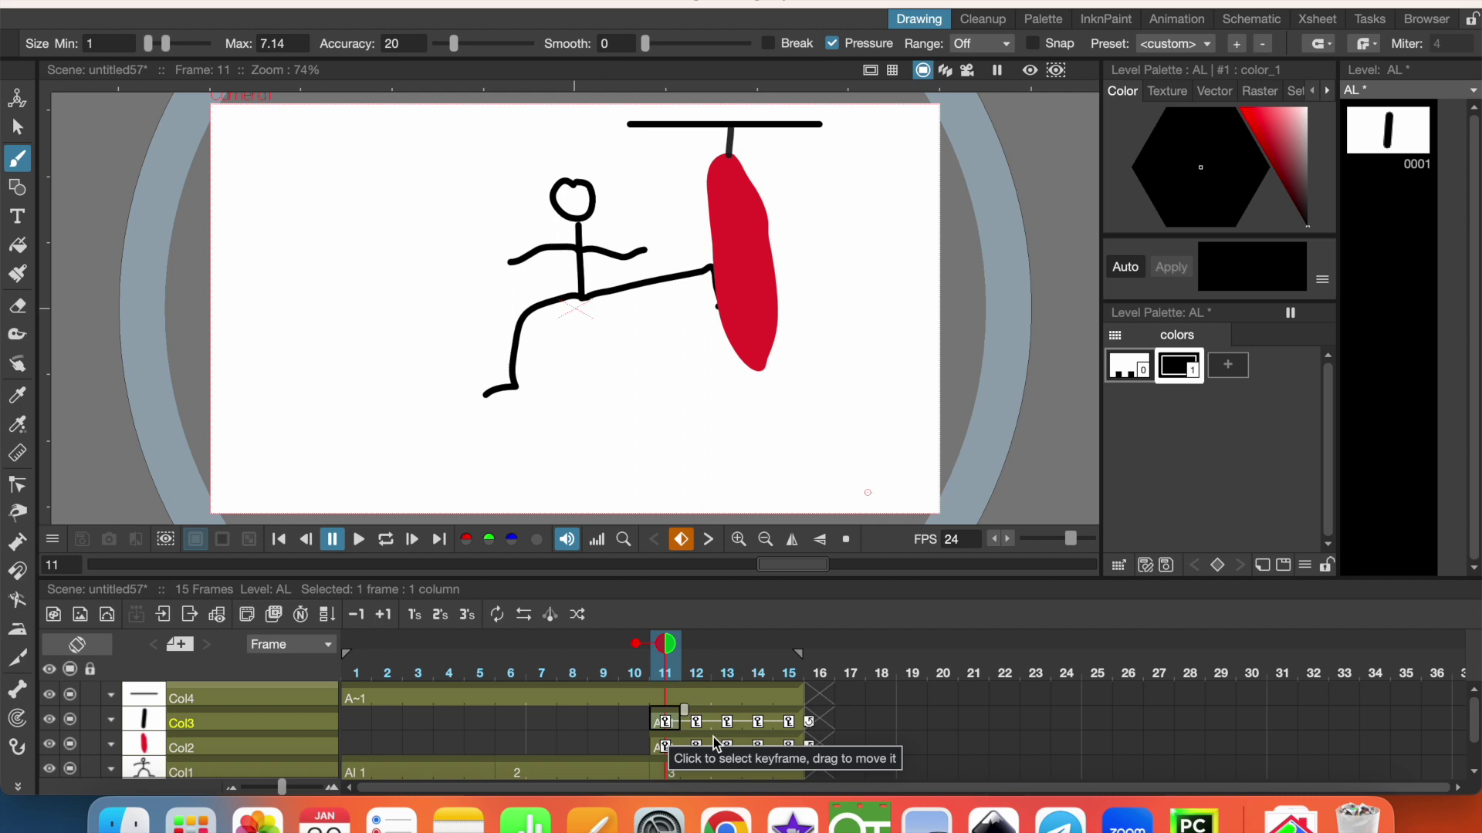
click(357, 724)
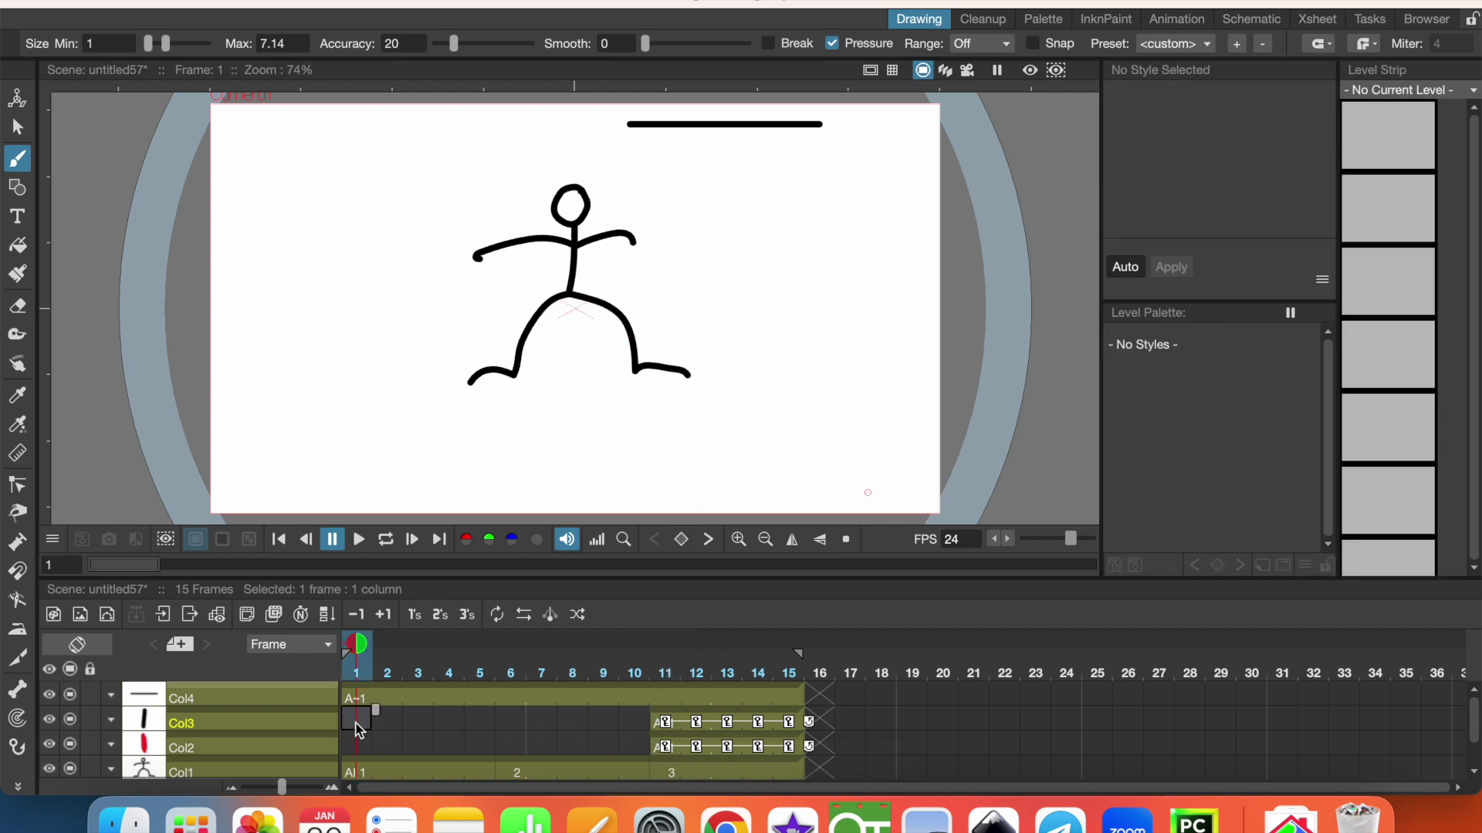
drag(730, 128, 729, 157)
drag(383, 717, 657, 729)
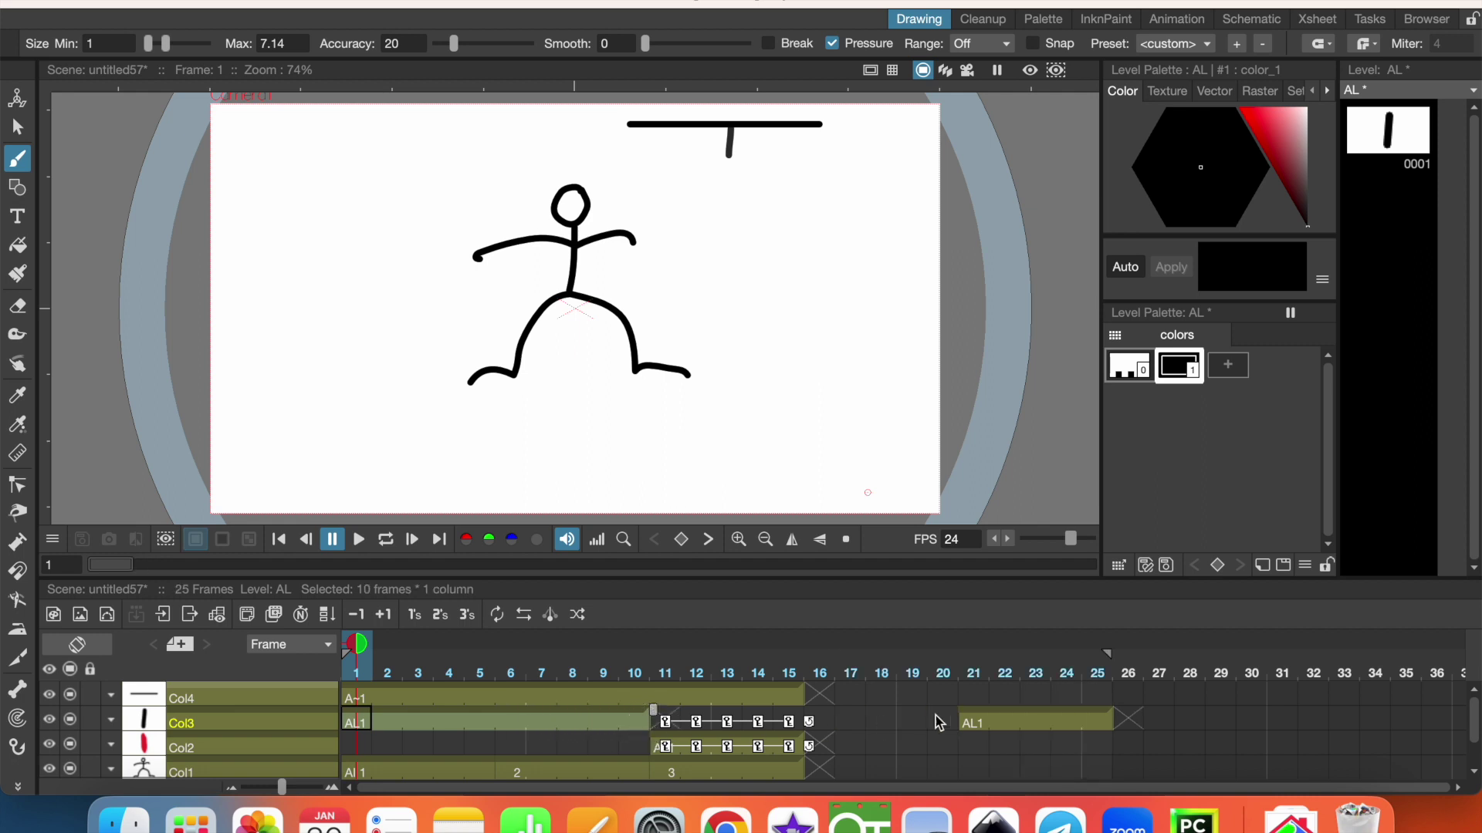
drag(979, 724, 1113, 727)
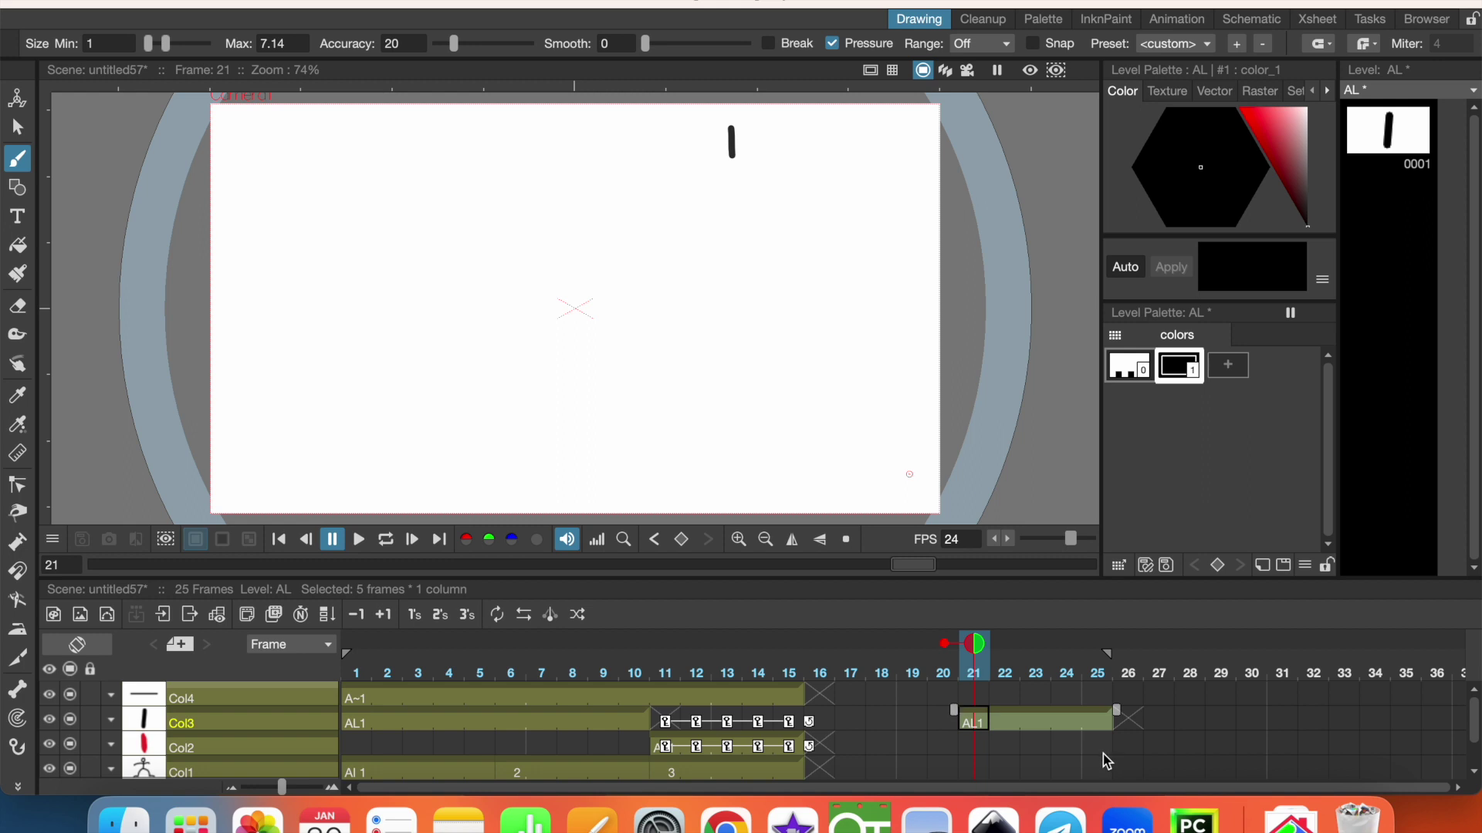
key(Delete)
click(673, 721)
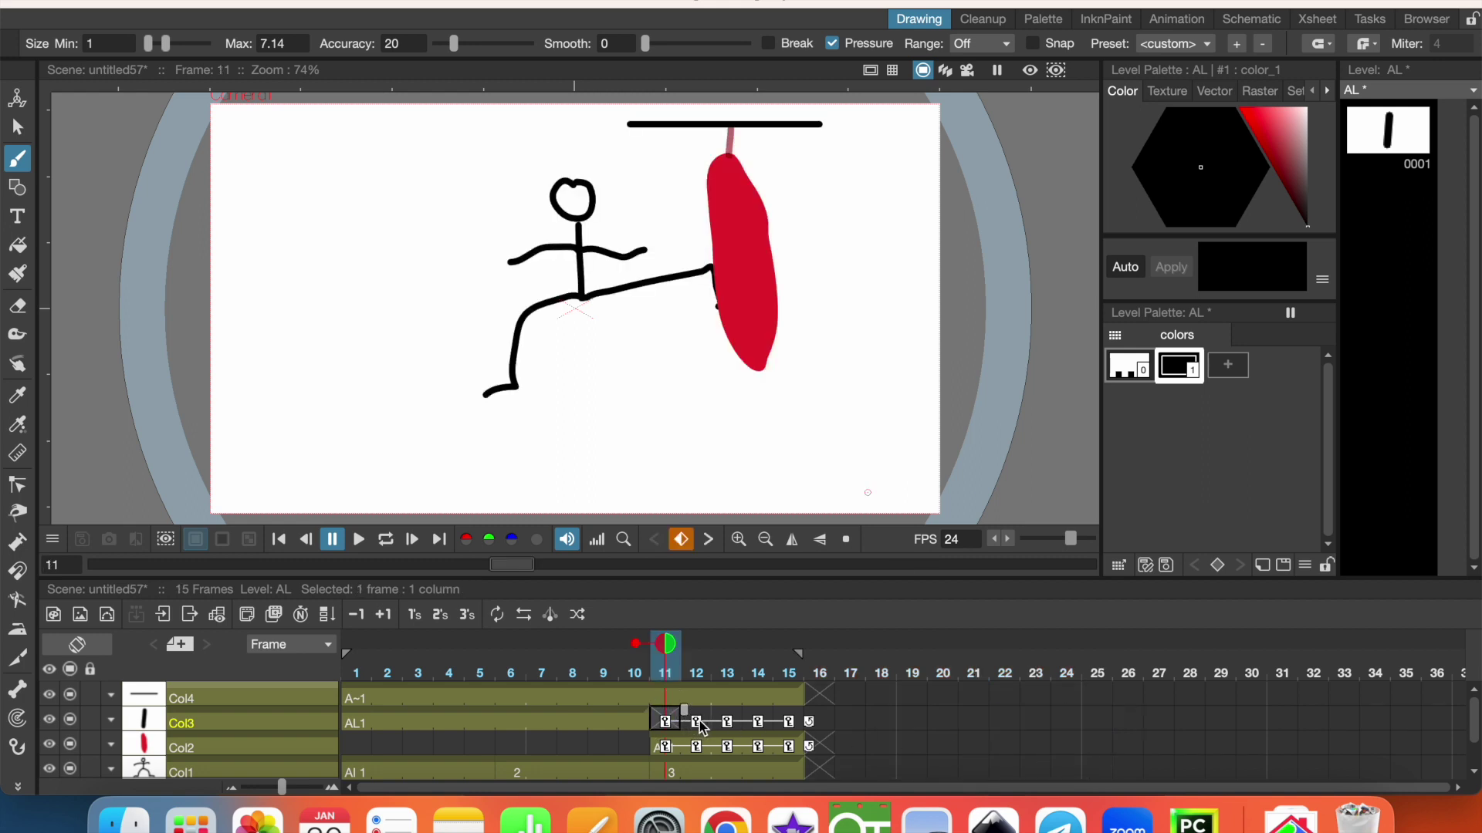
Paste the red bag into Col2 frame 1, fill it through frame 15, and preview on a loop.
drag(702, 728, 741, 735)
click(662, 746)
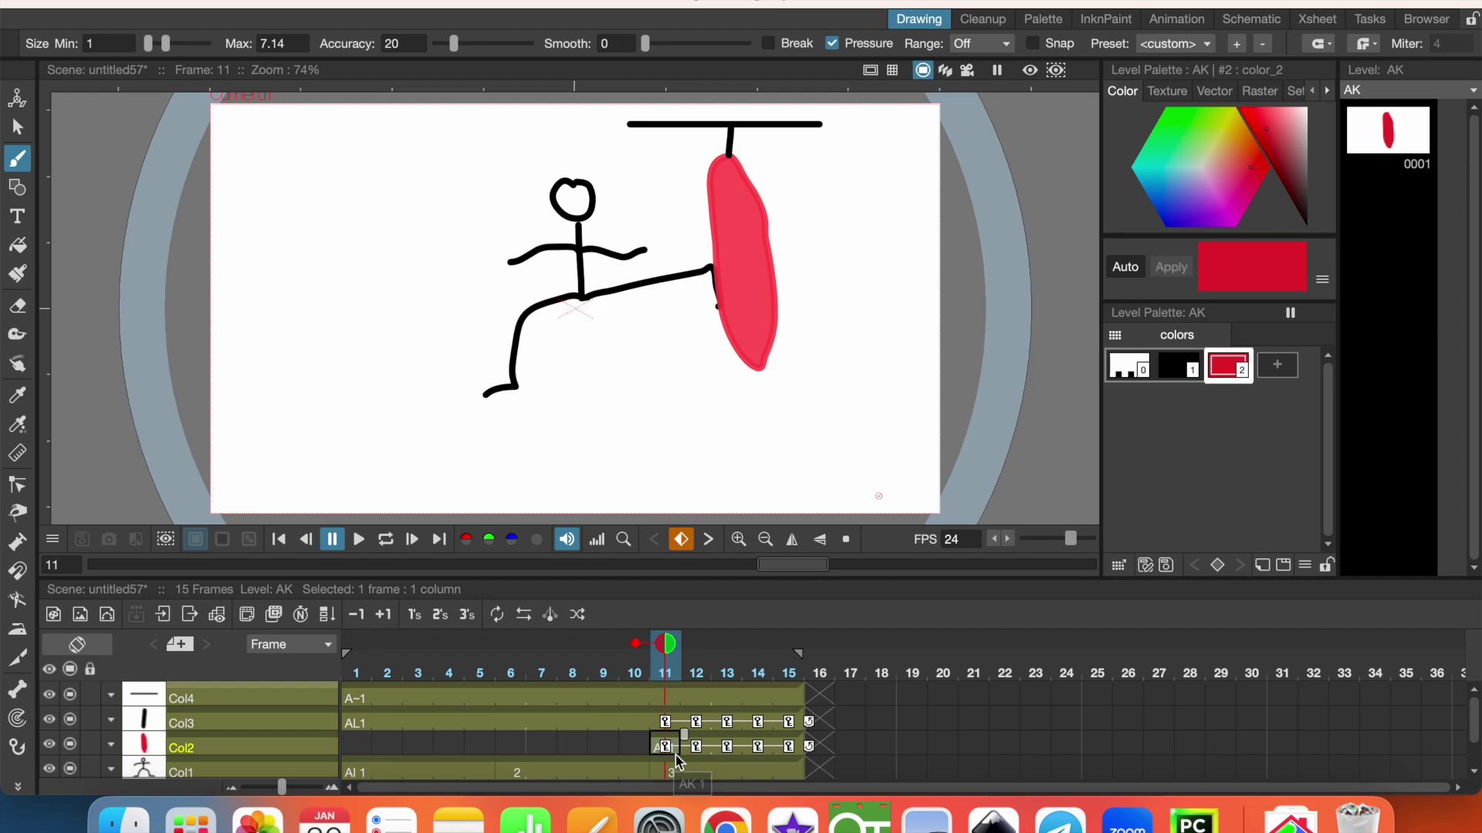
click(352, 749)
key(super+v)
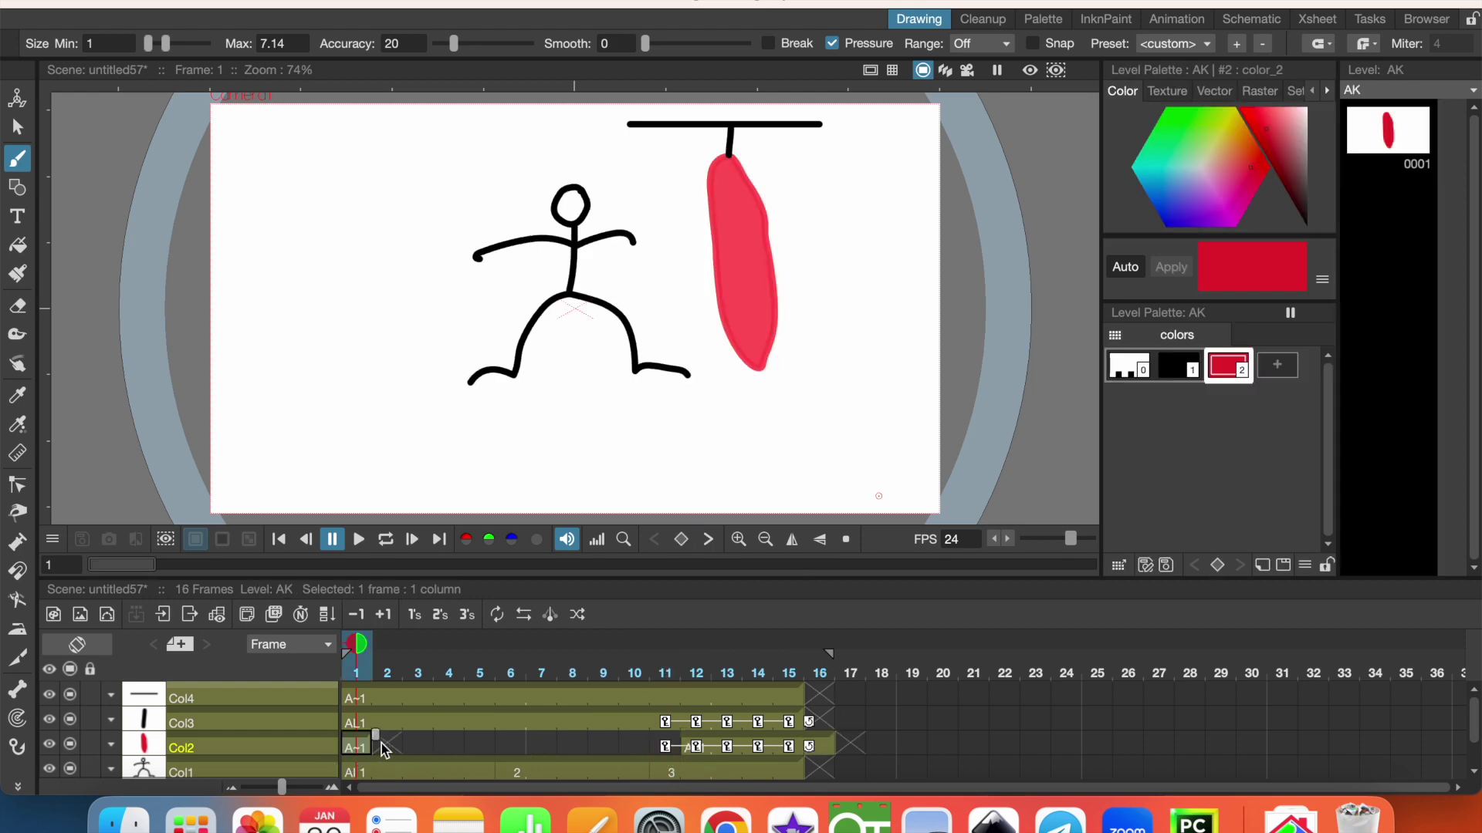
drag(378, 739, 1101, 754)
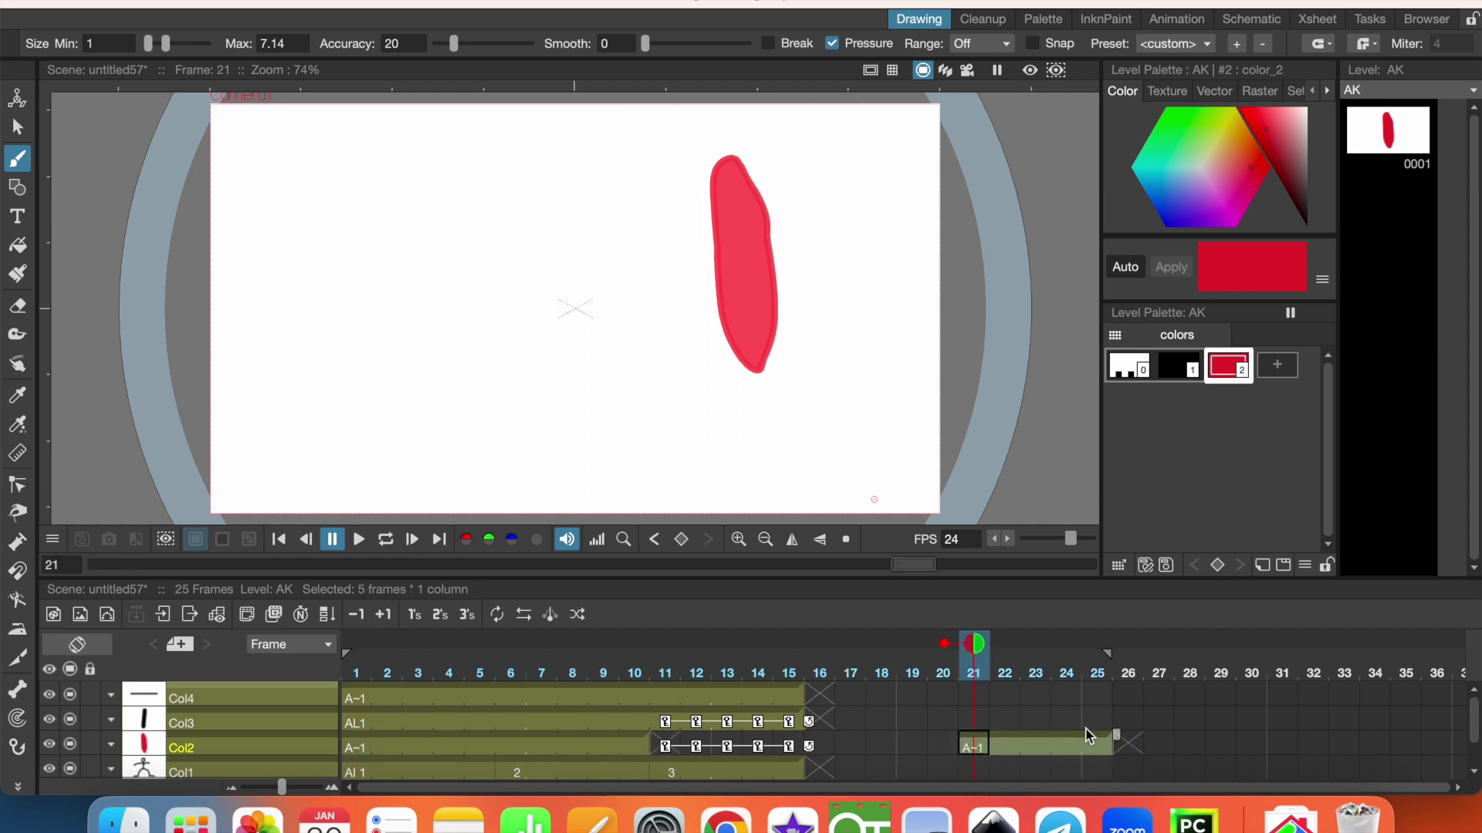
key(Delete)
click(664, 747)
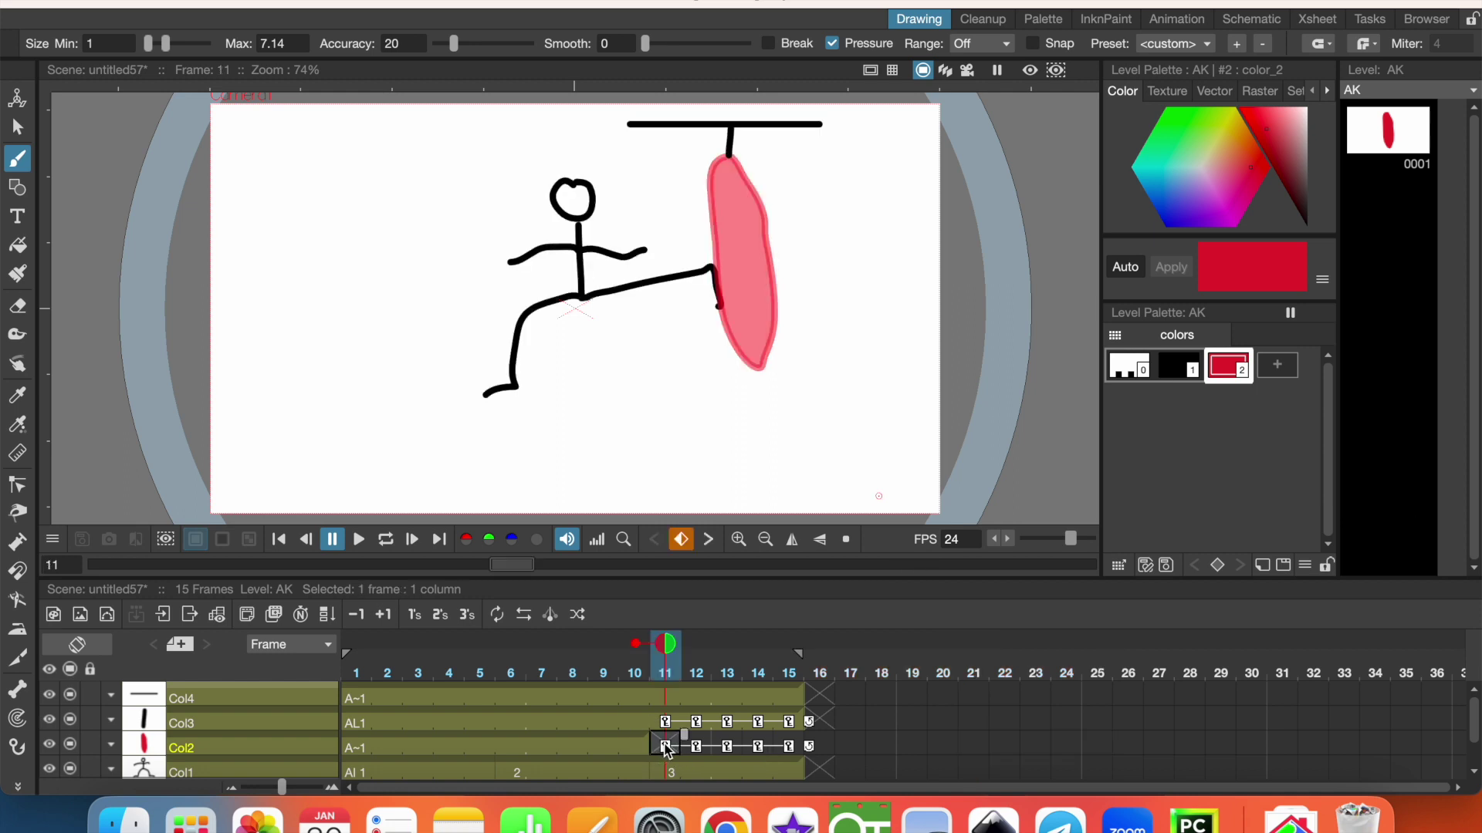
shift+click(749, 766)
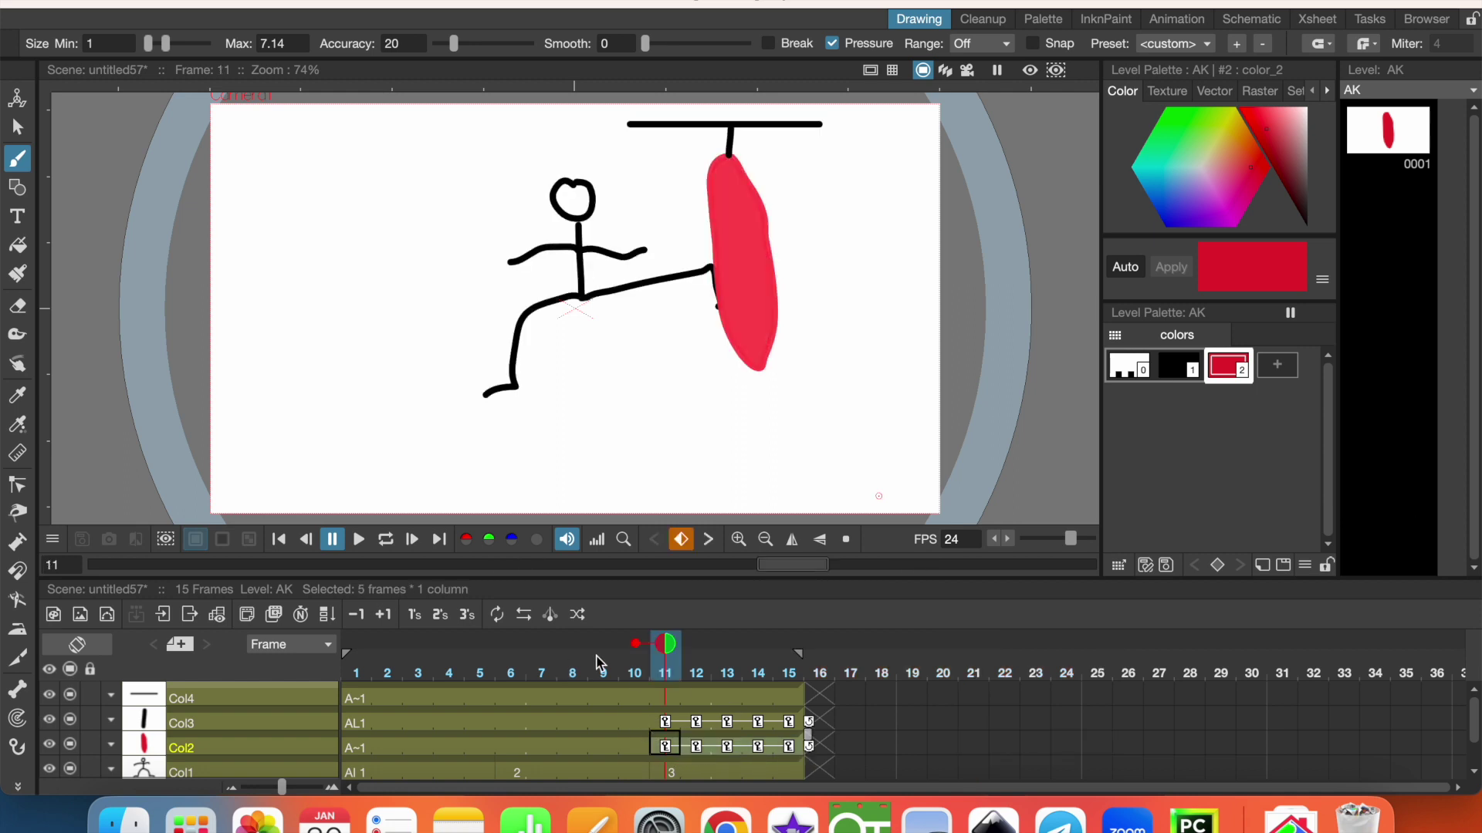
click(386, 540)
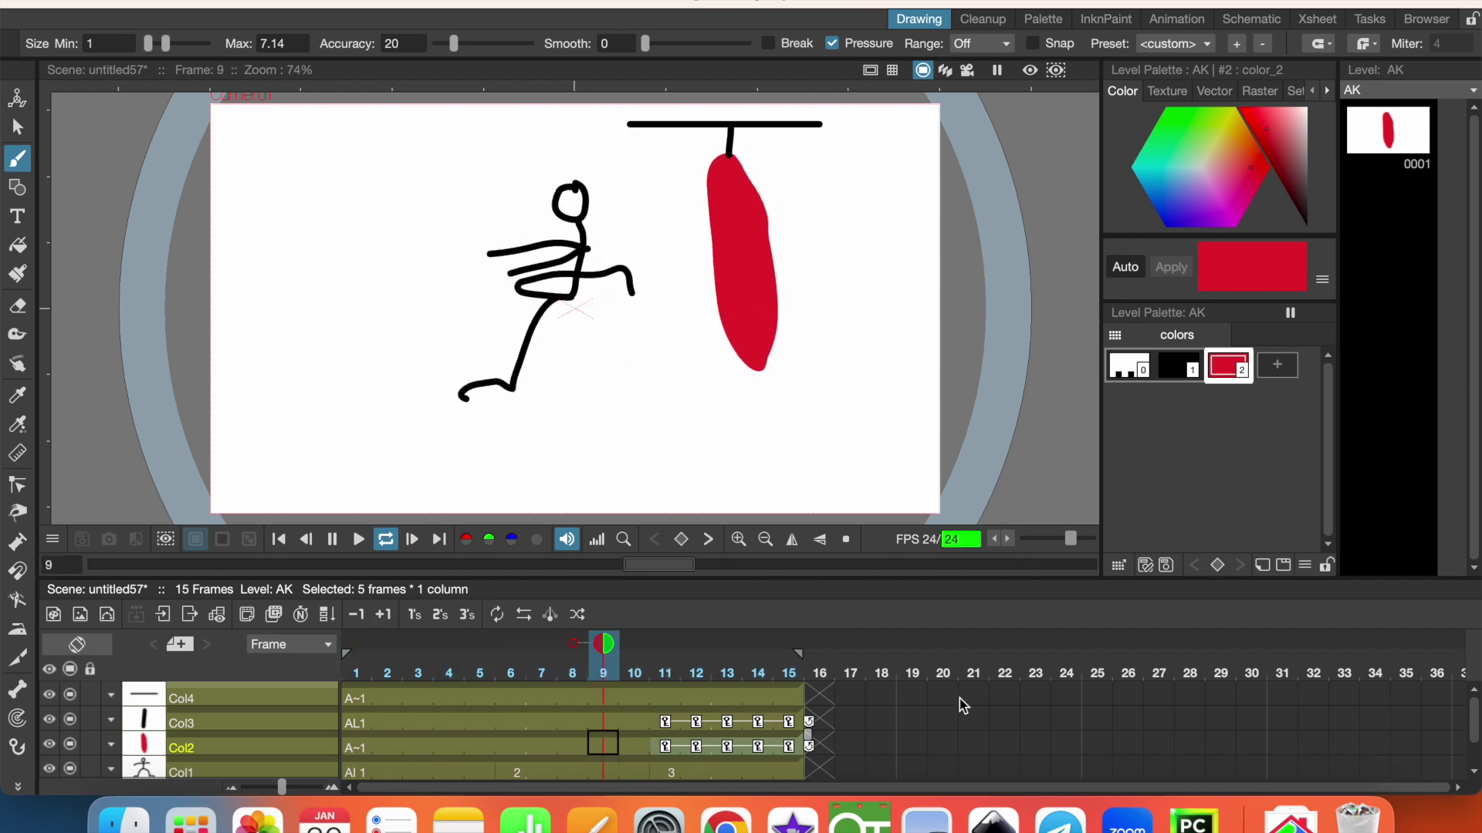
click(334, 545)
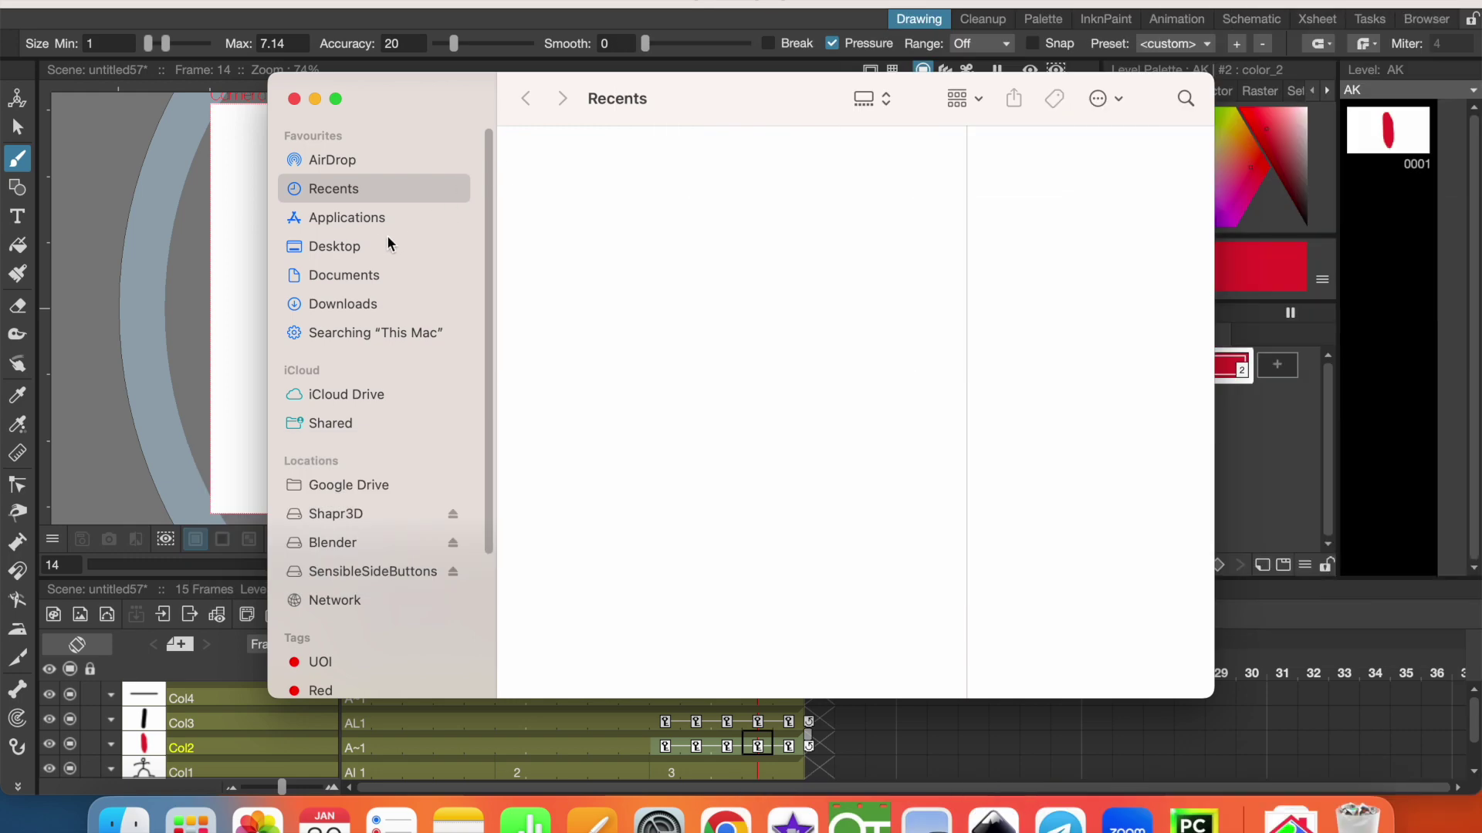
Import KickWhoosh.wav from the Desktop as a sound column and cut its cells out.
click(345, 247)
drag(410, 112, 681, 142)
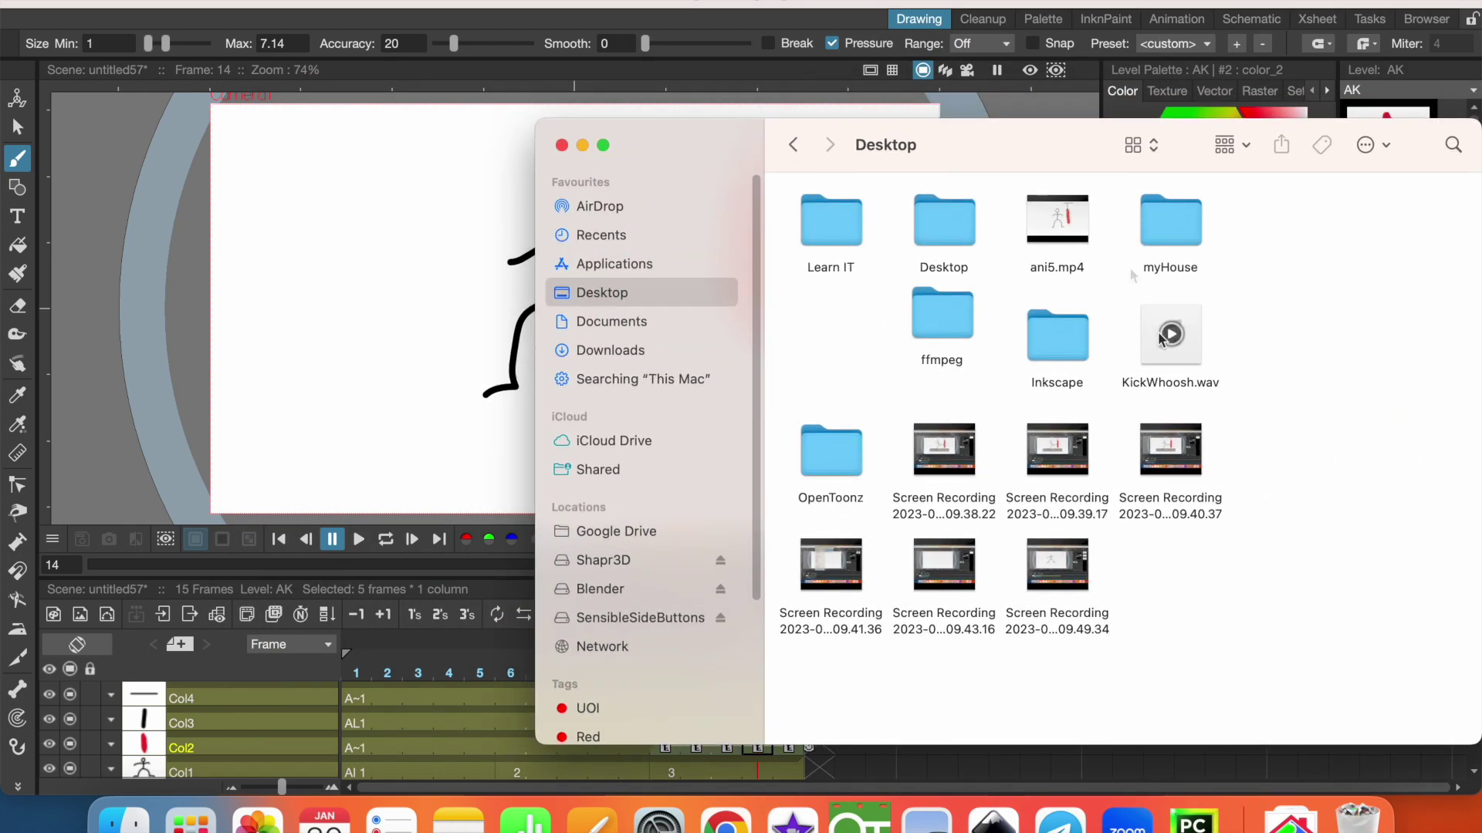
drag(1161, 340, 403, 337)
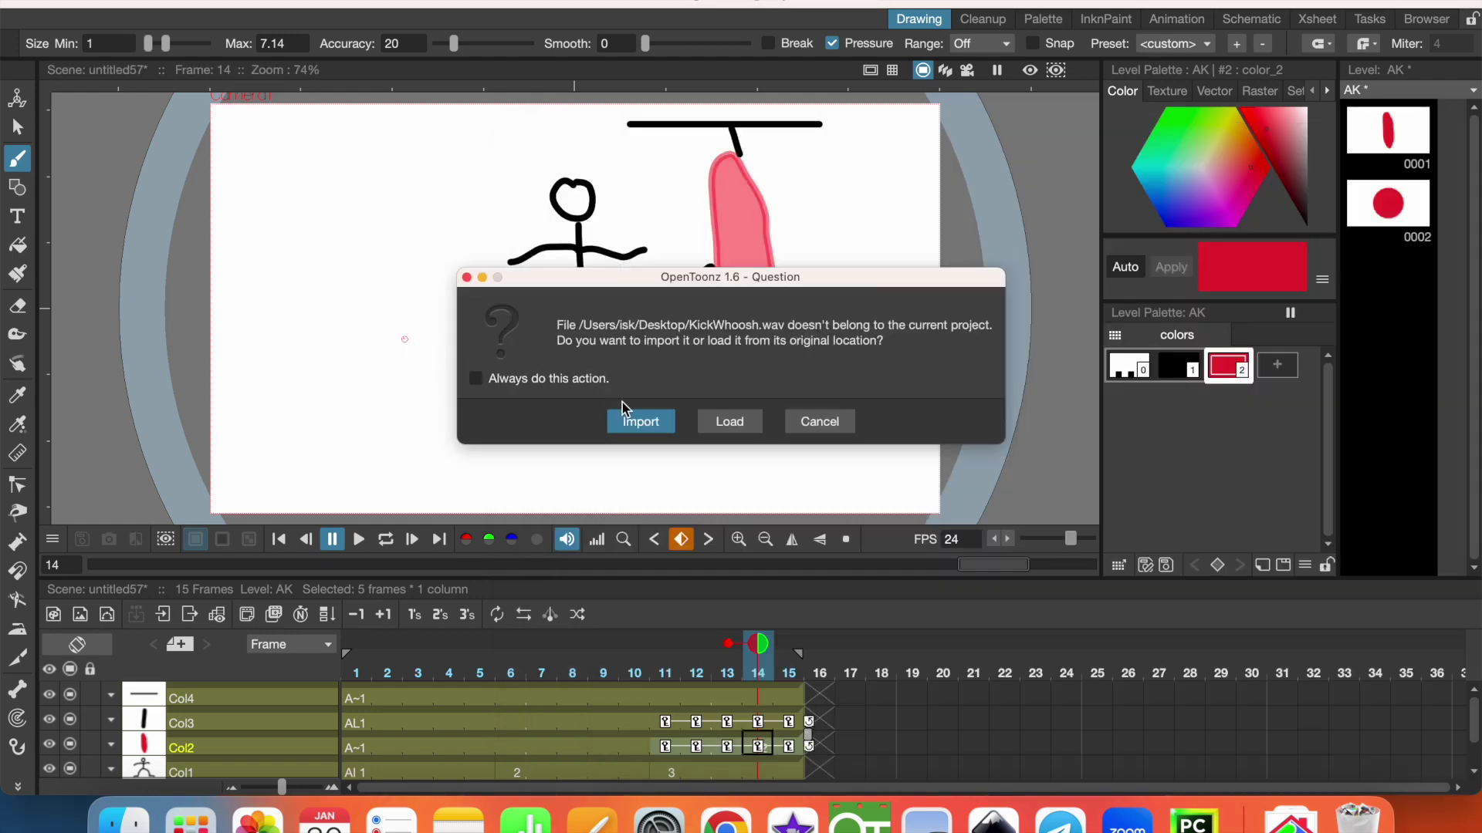
click(655, 423)
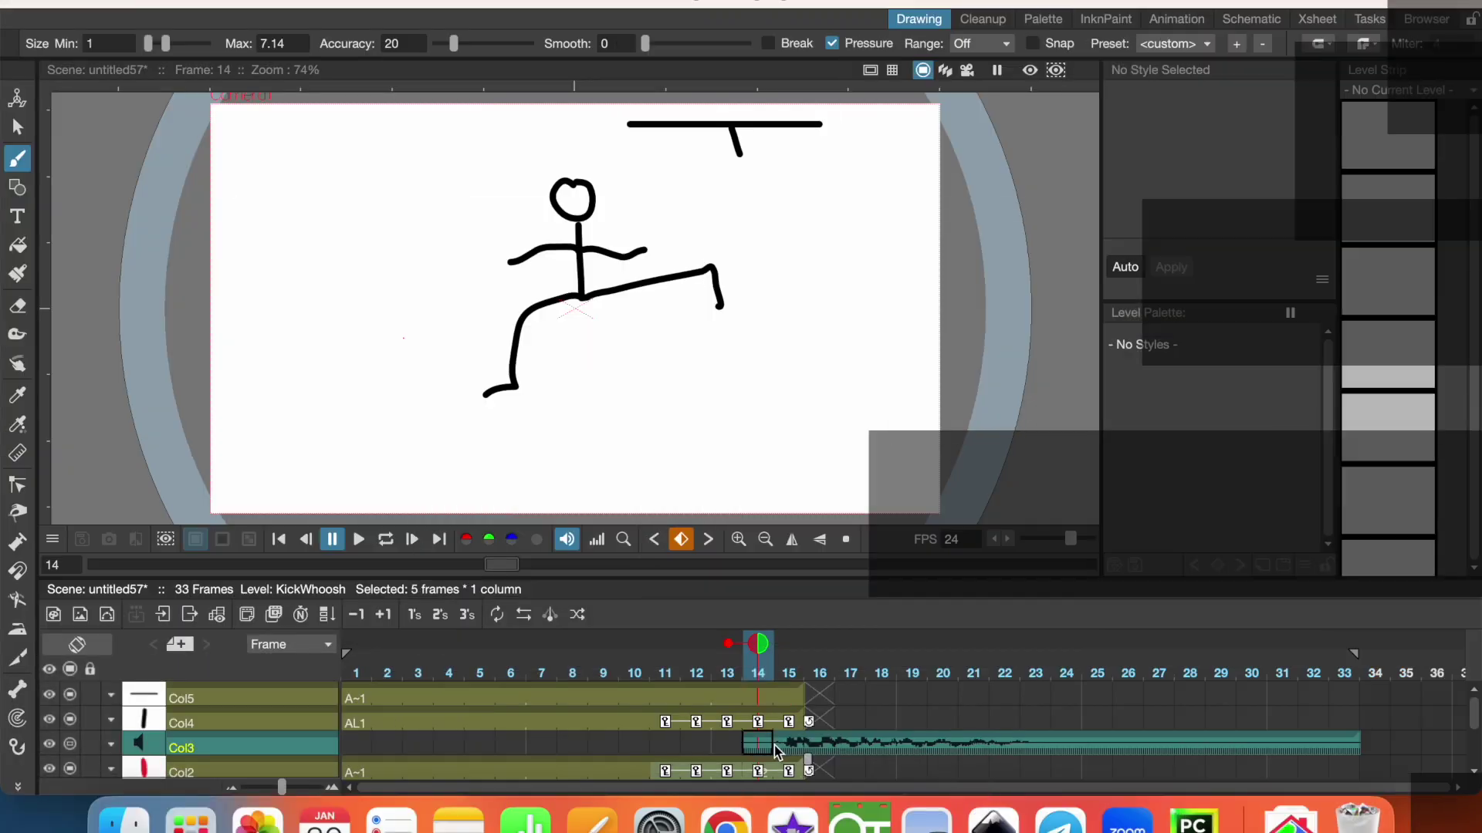
drag(757, 744, 1356, 746)
key(Delete)
click(635, 744)
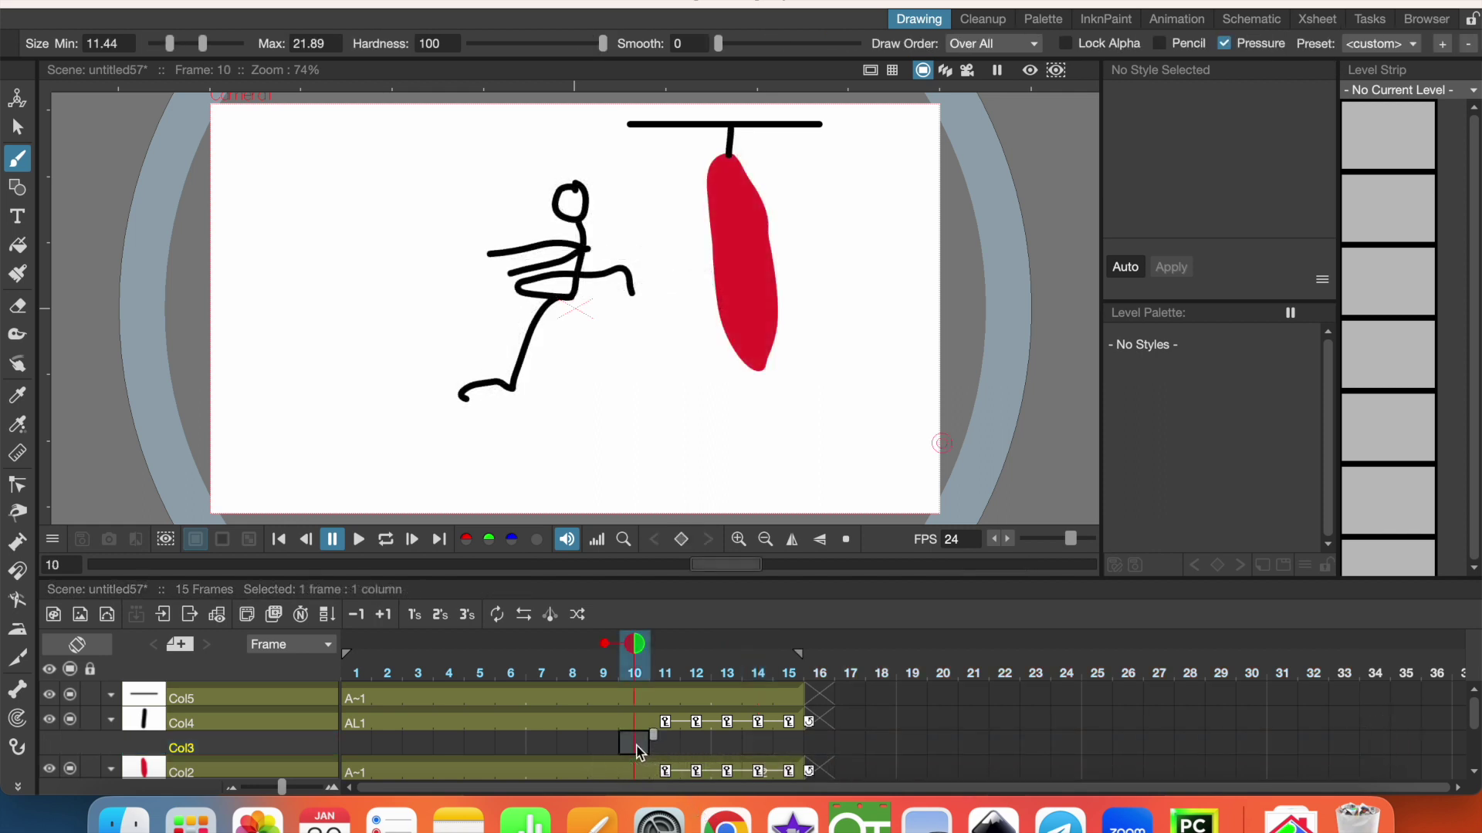
Paste KickWhoosh at Col3 frame 9, delete its frames 19–28, and preview the loop.
click(614, 742)
key(ctrl+v)
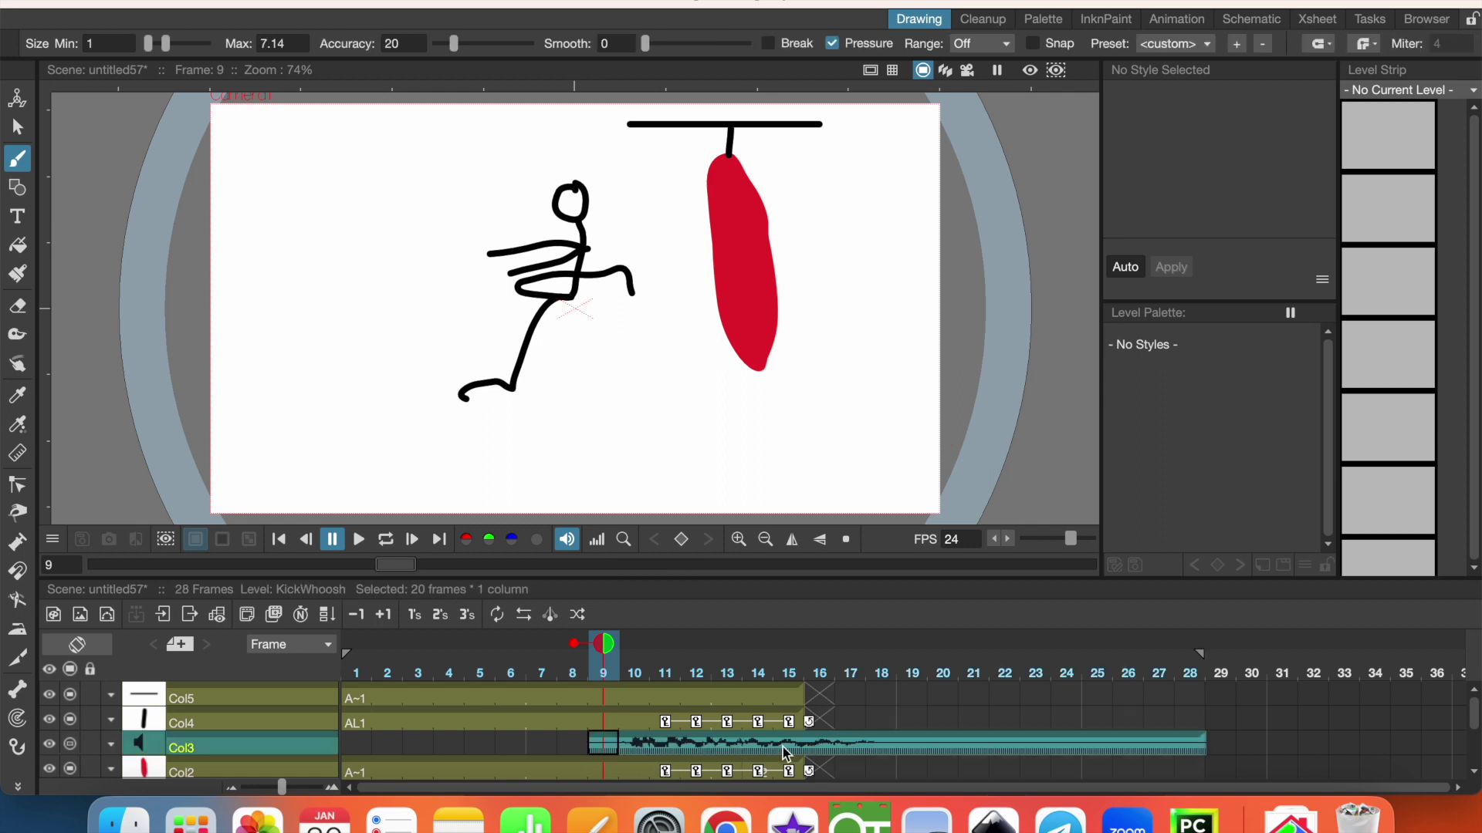
click(888, 743)
click(907, 743)
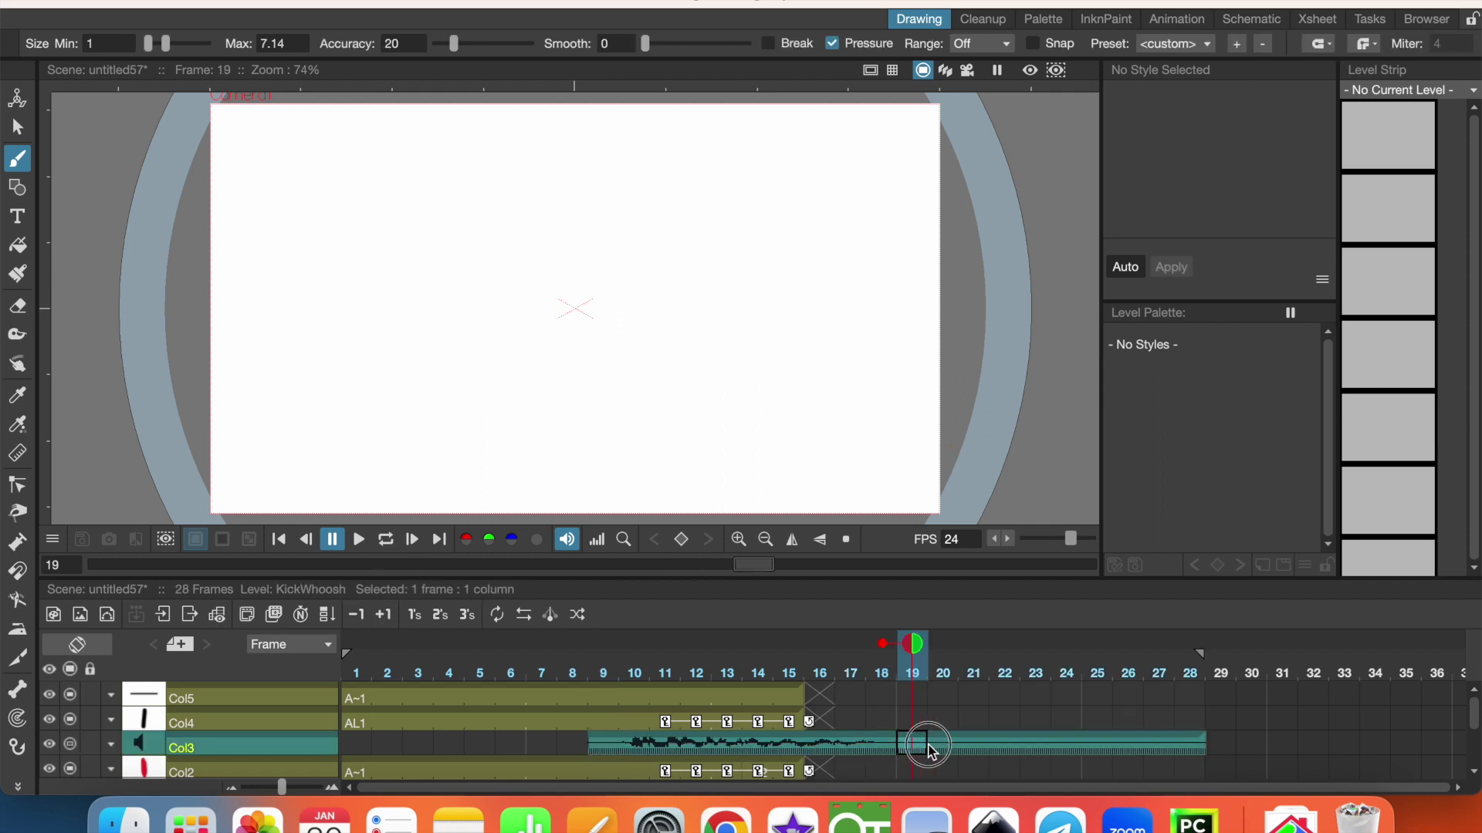
drag(1123, 743, 1199, 745)
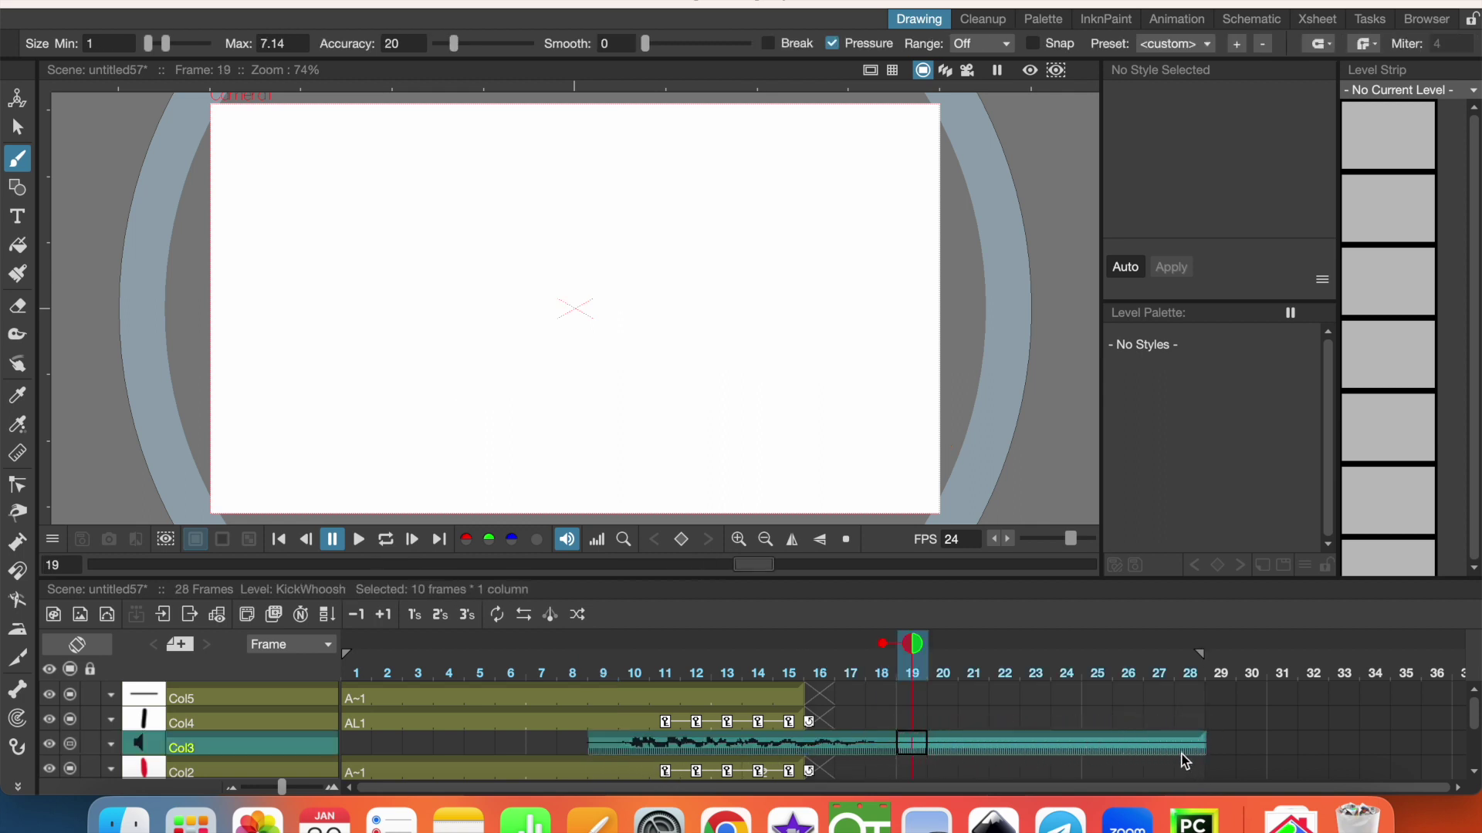
right_click(1180, 745)
click(1250, 608)
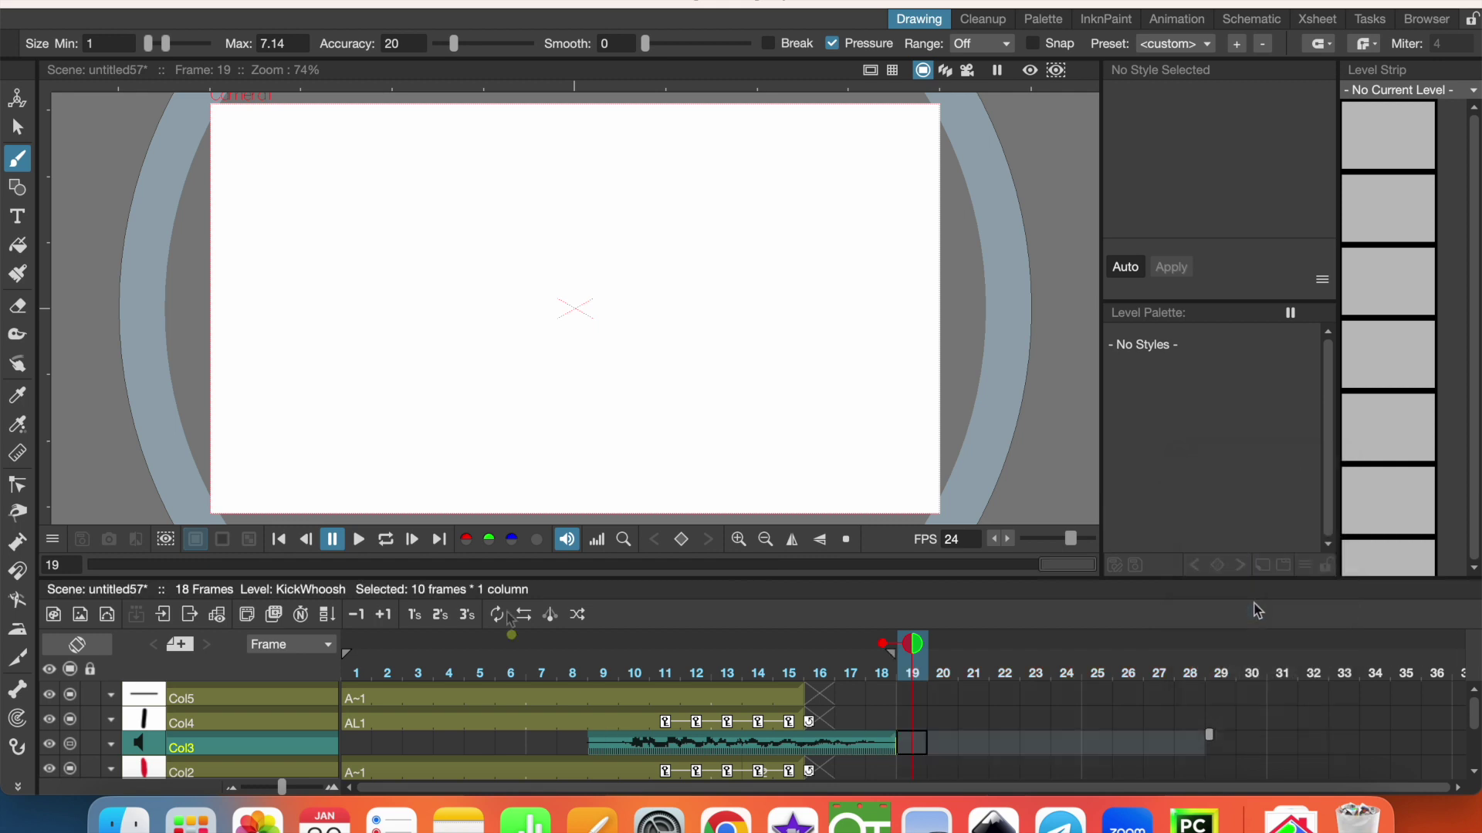
click(358, 539)
click(386, 539)
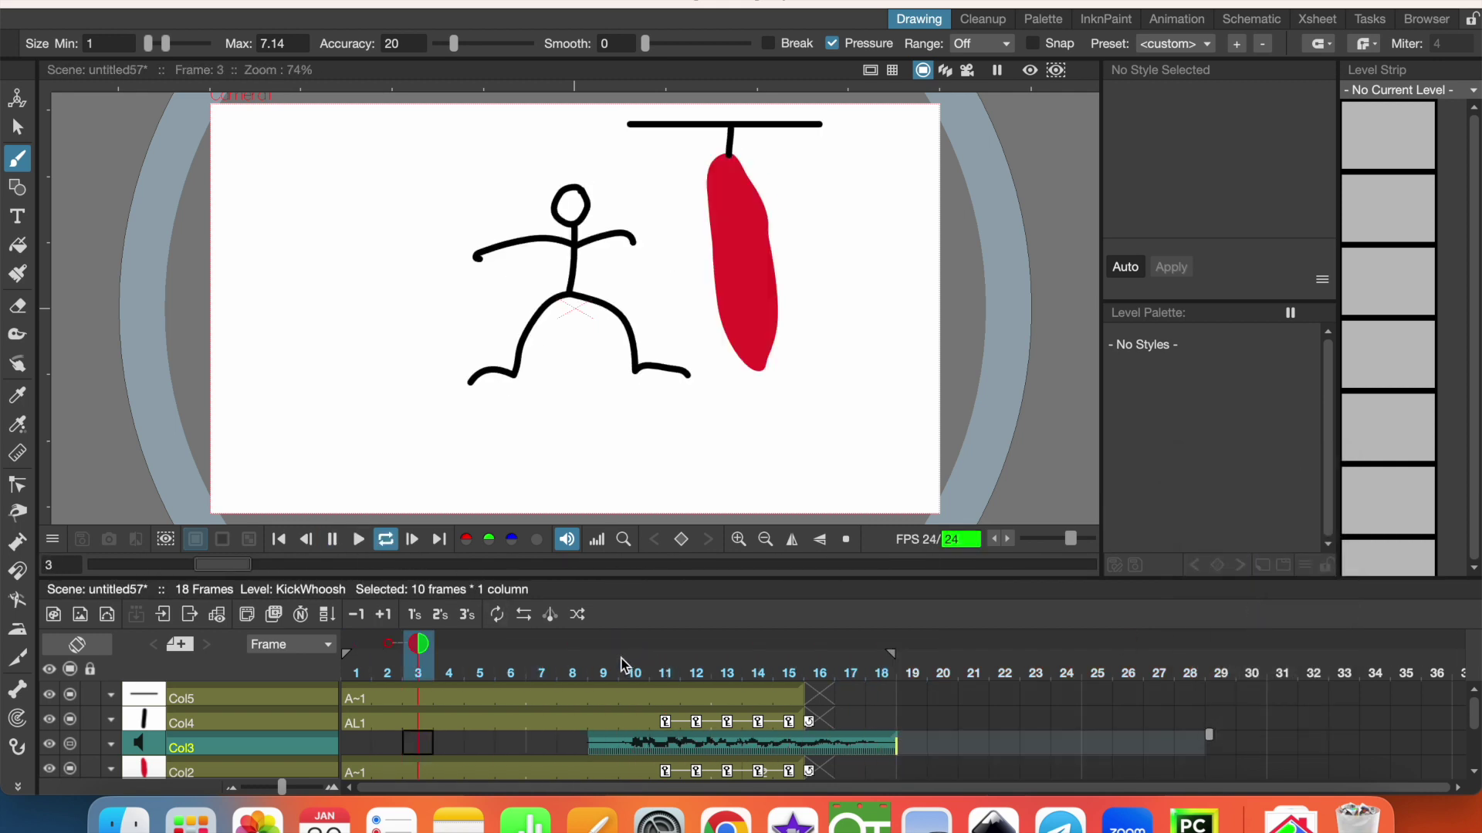
click(332, 540)
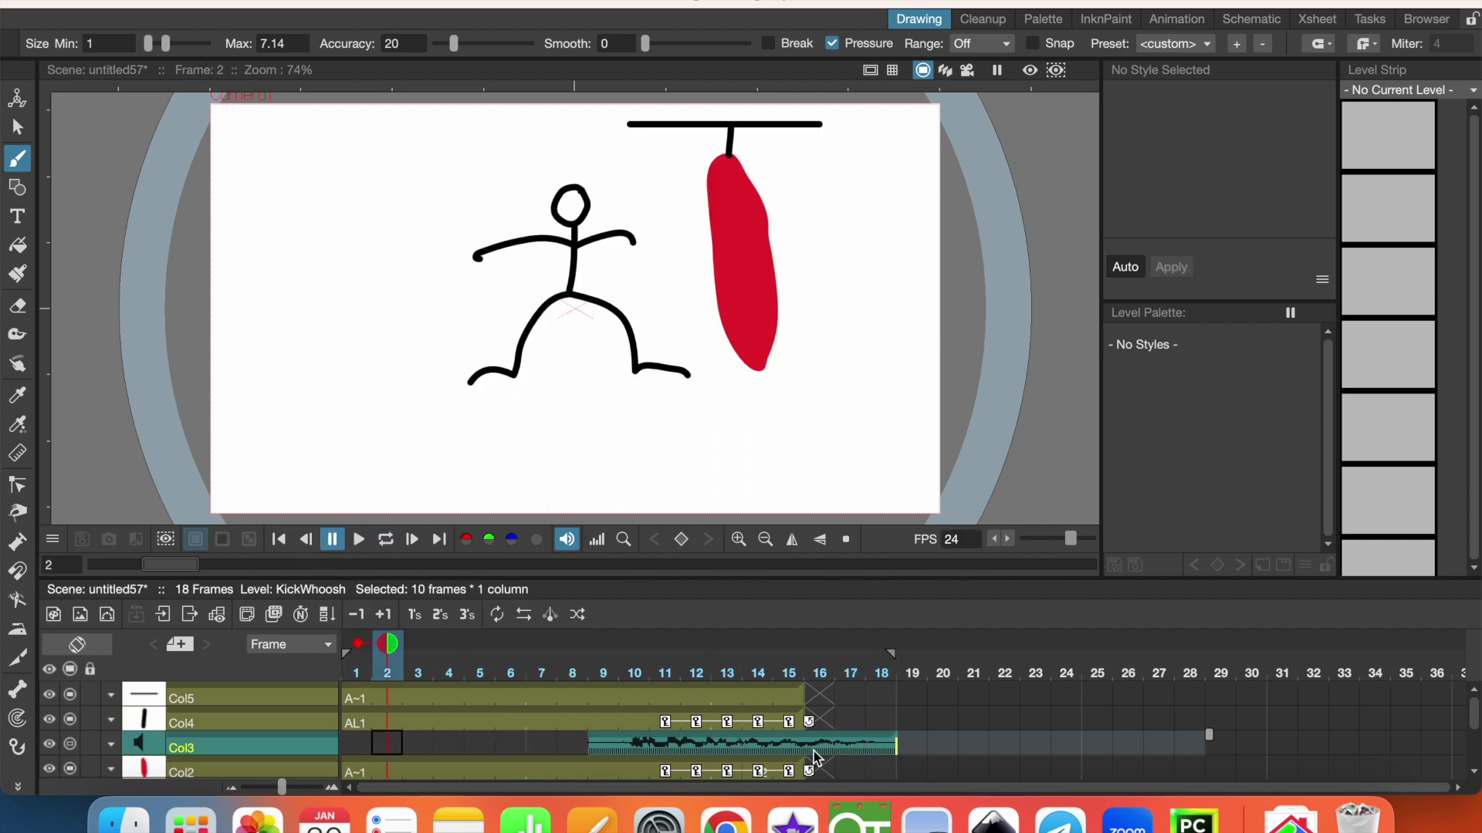
Delete the sound's frames 16–18 so it ends at frame 15, then replay on loop.
drag(823, 752, 890, 756)
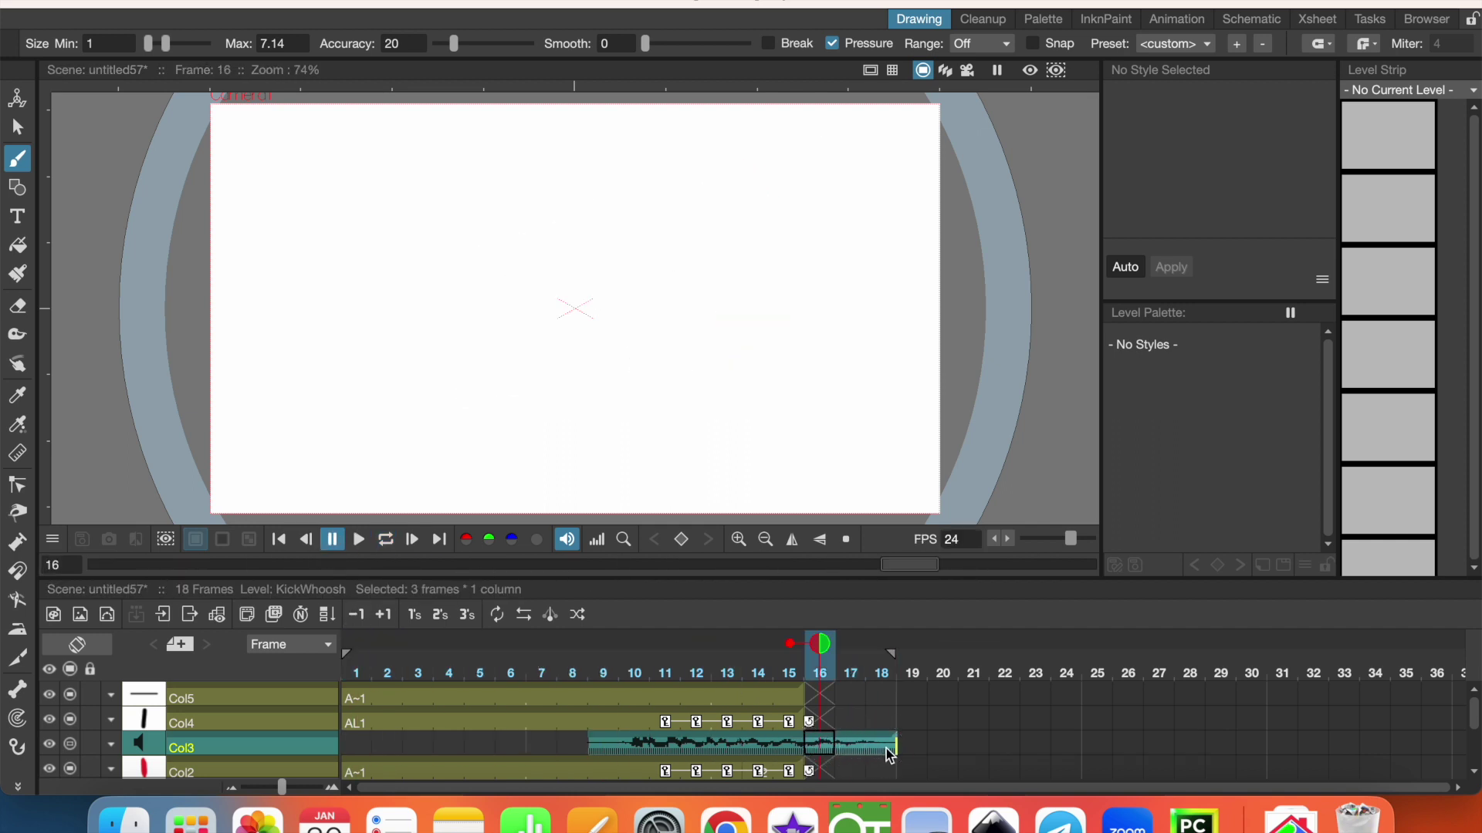
right_click(883, 745)
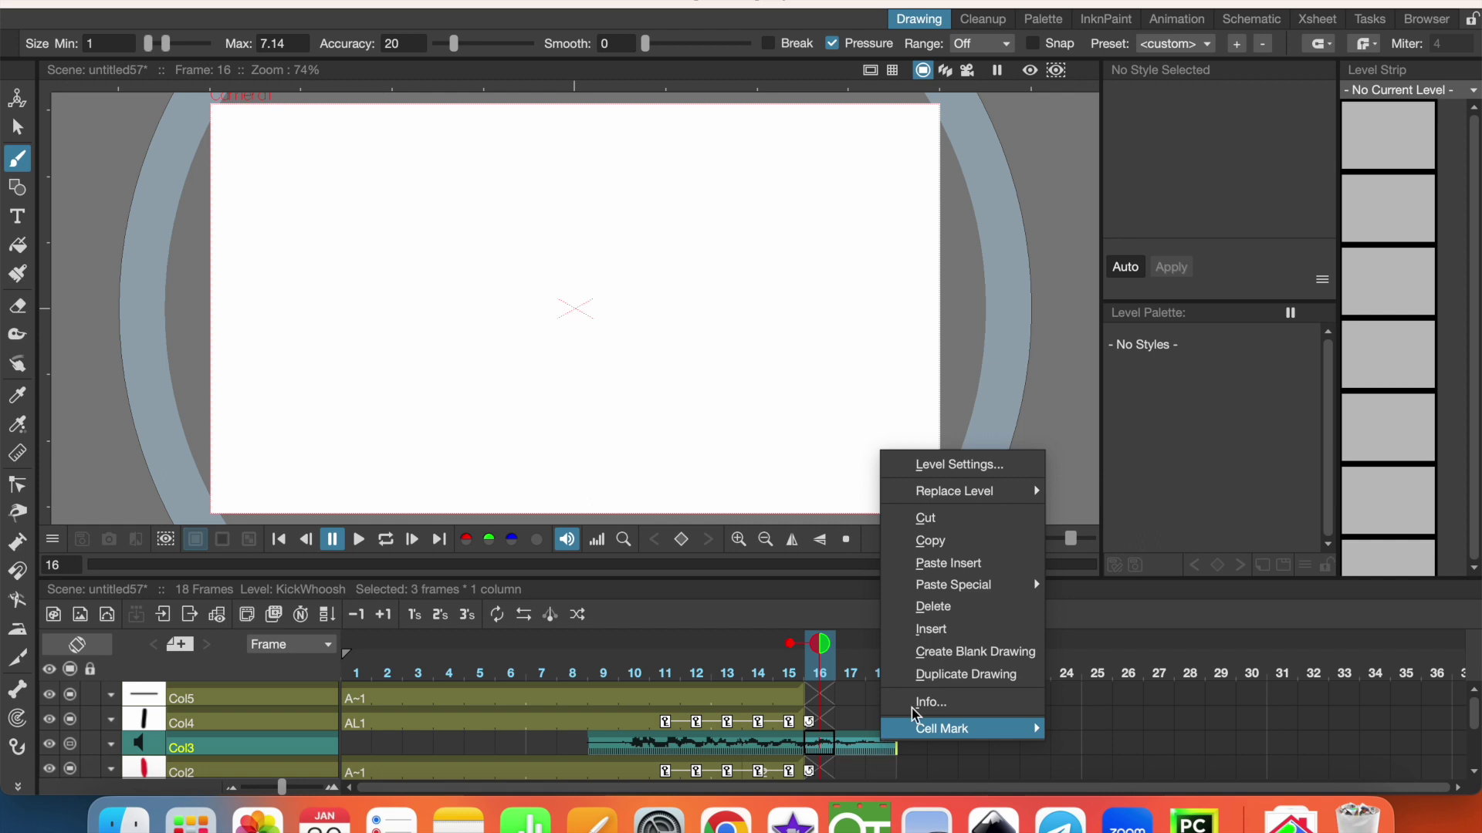
click(926, 605)
click(359, 539)
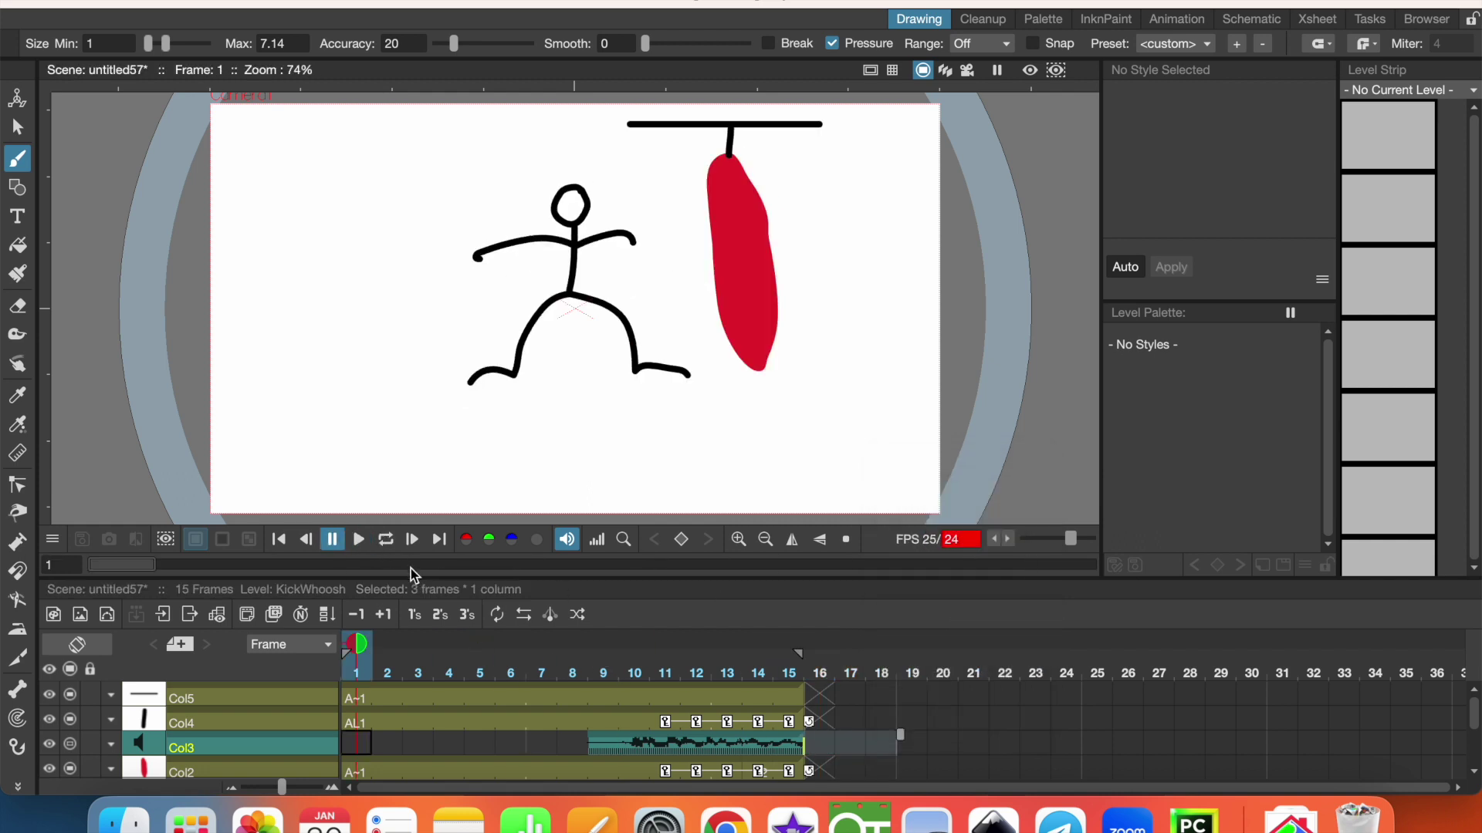
click(385, 539)
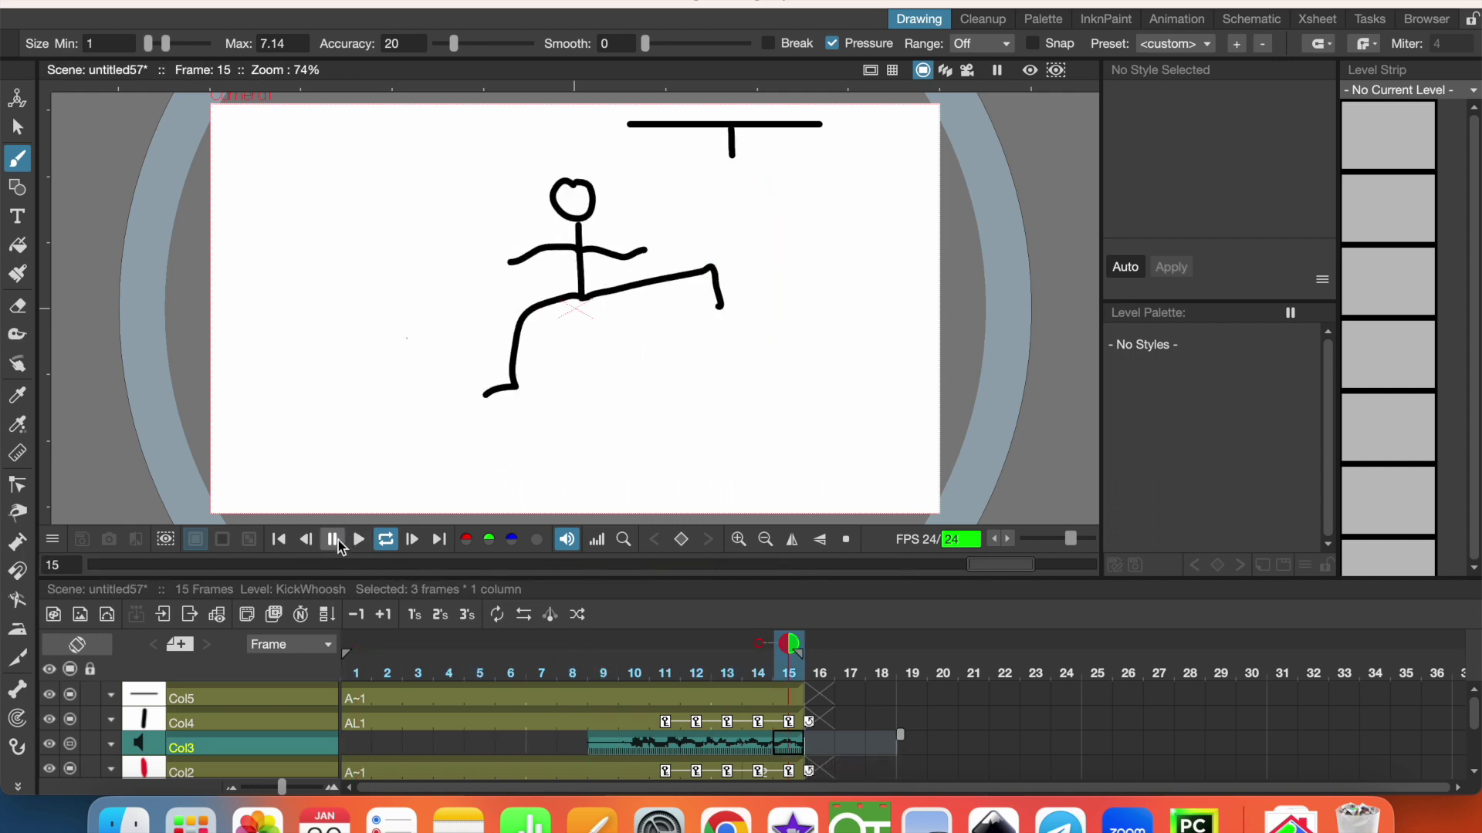
Stop playback and export the scene to MP4 with Render > Fast Render.
click(339, 540)
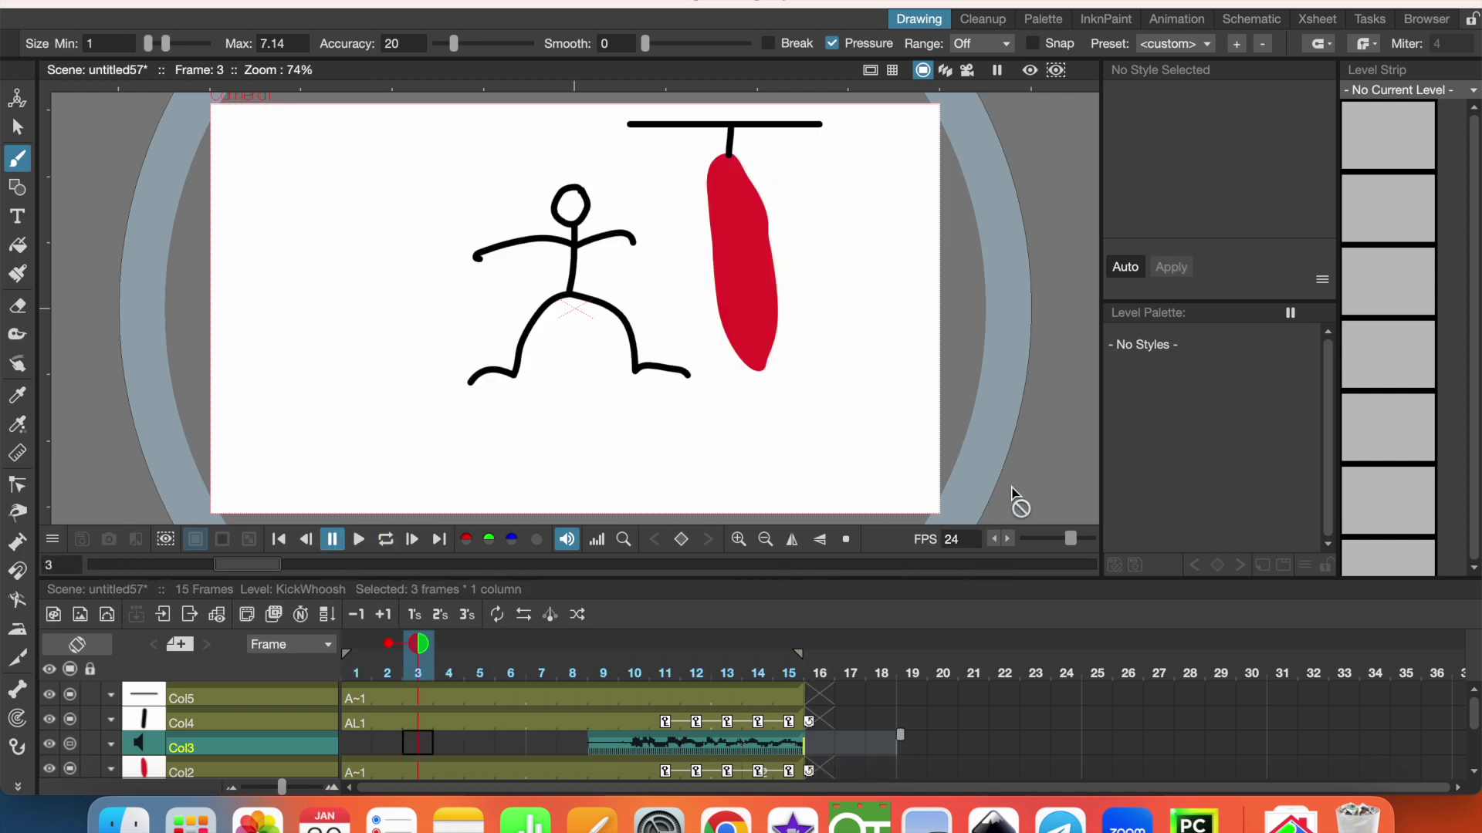
click(158, 3)
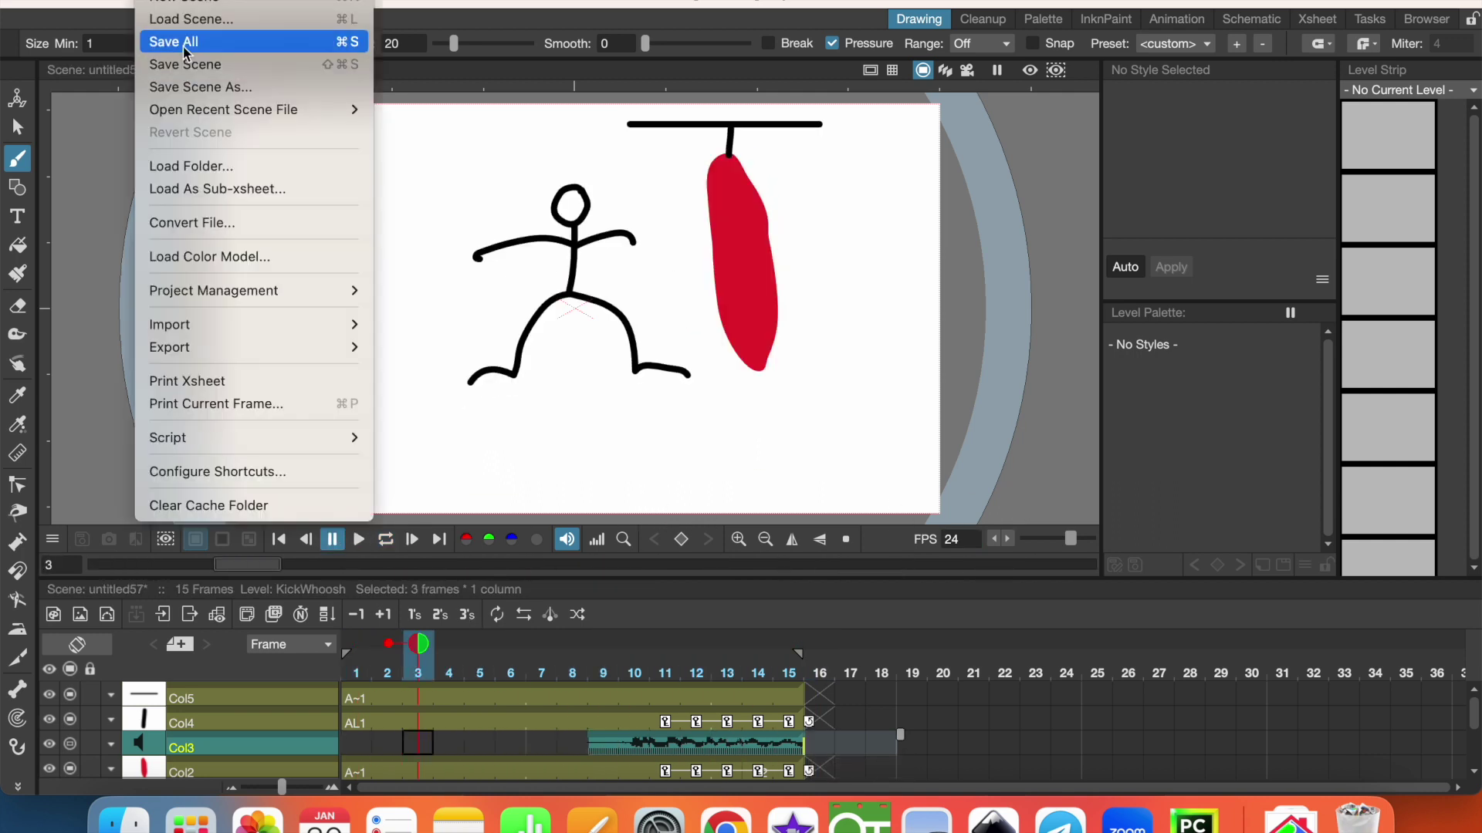
click(488, 221)
click(583, 0)
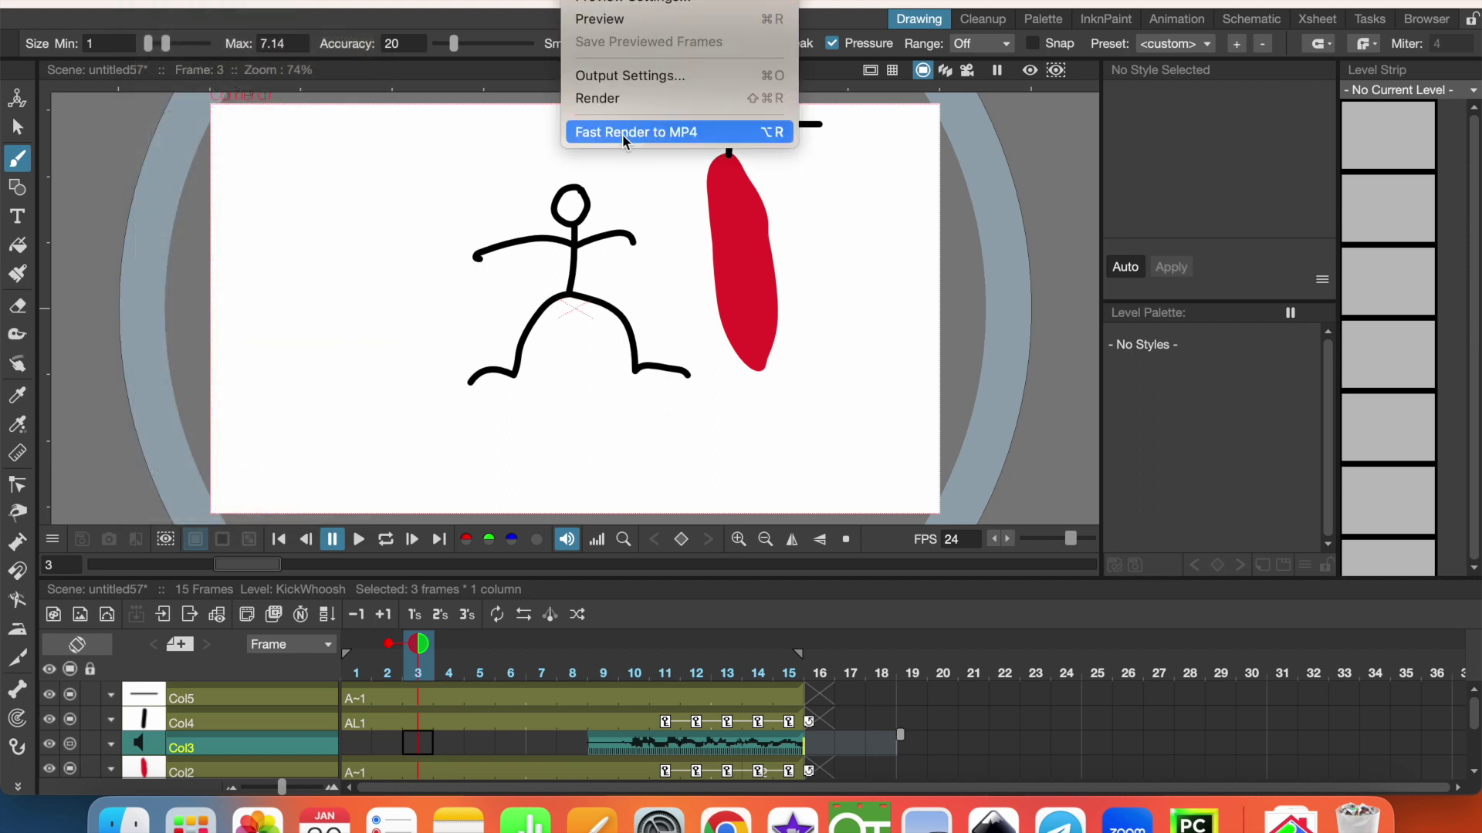